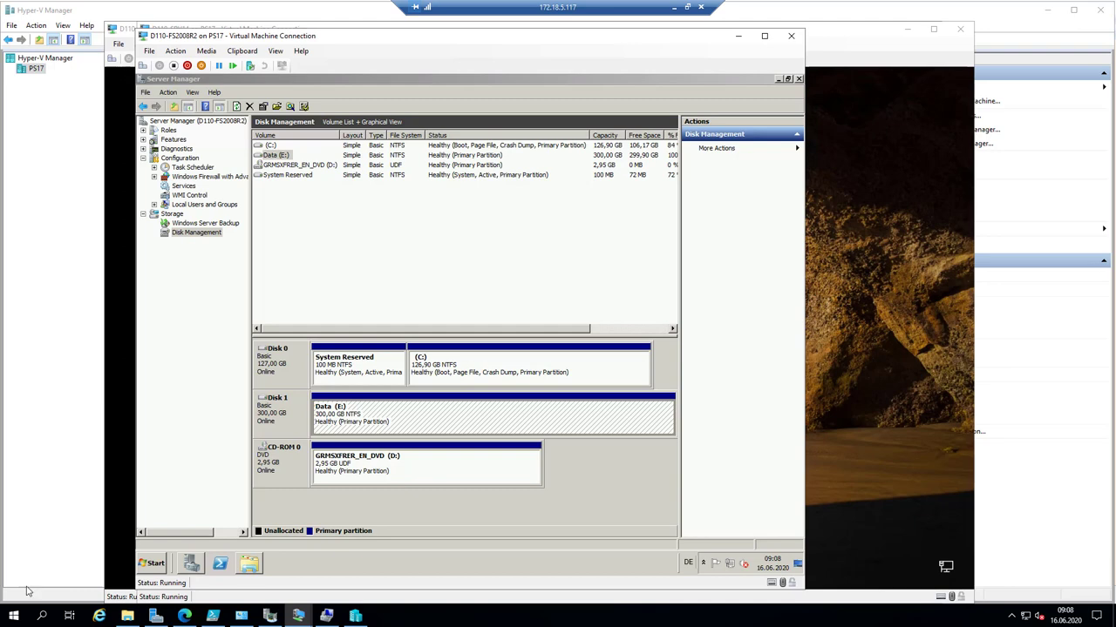
# - Bring Server Manager to the front and show the server's summary overview
pyautogui.click(195, 565)
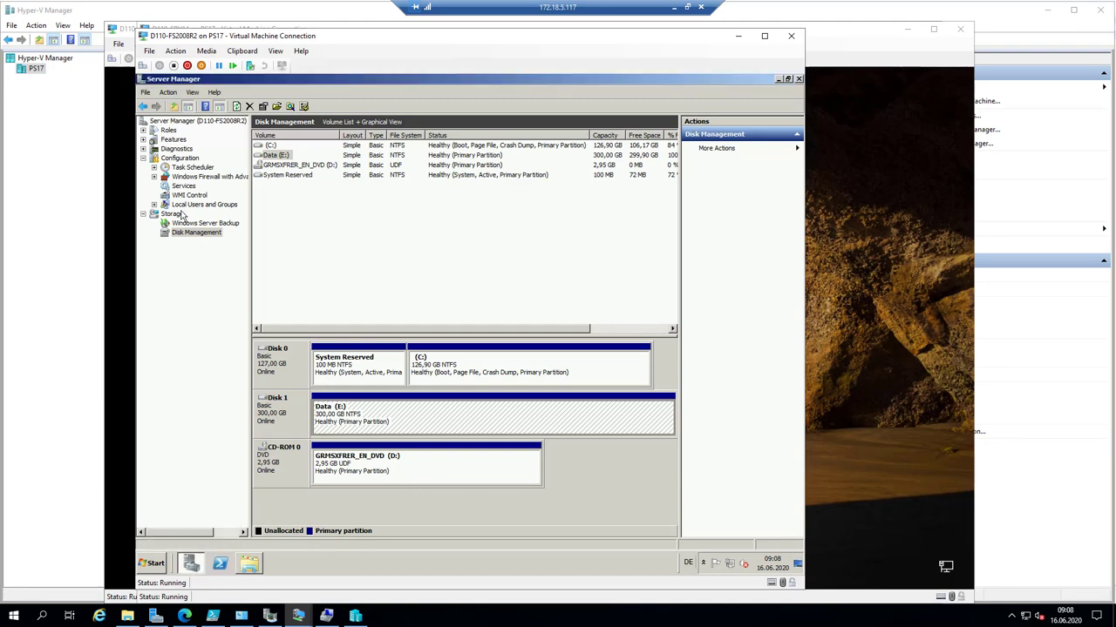
pyautogui.click(196, 121)
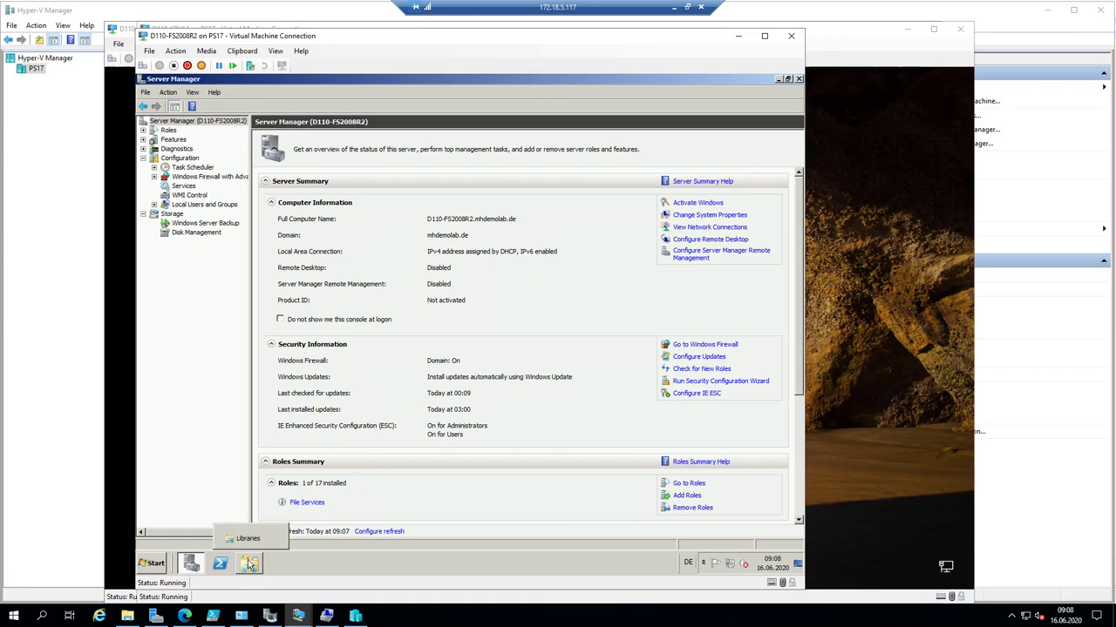
pyautogui.click(249, 564)
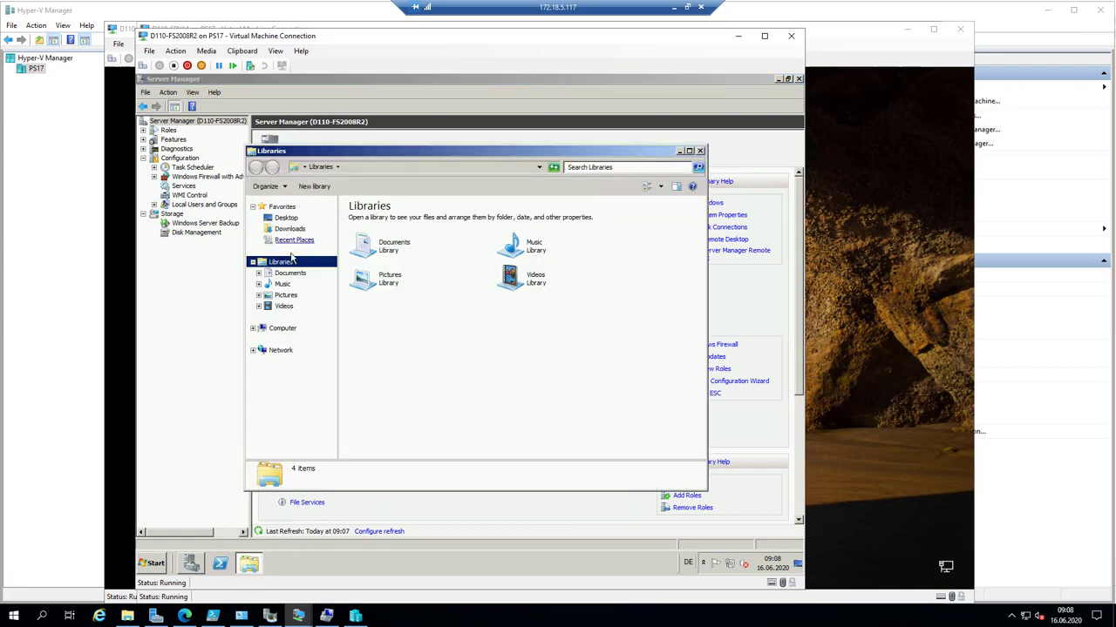
pyautogui.click(410, 166)
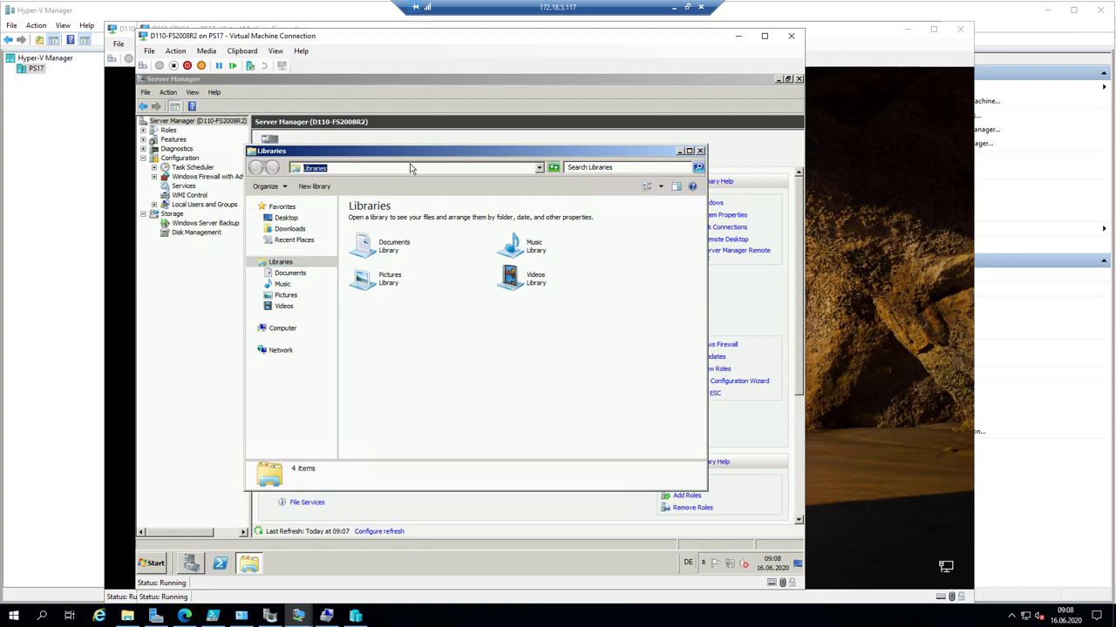
pyautogui.write('\\d11')
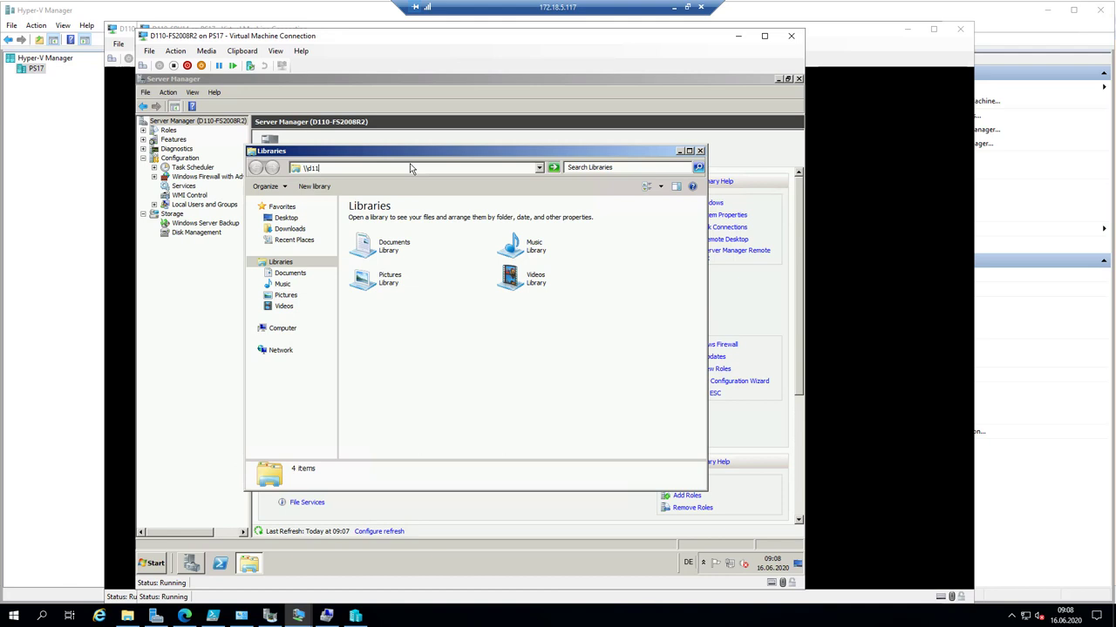
pyautogui.write('0-FS2008R2')
pyautogui.press('Return')
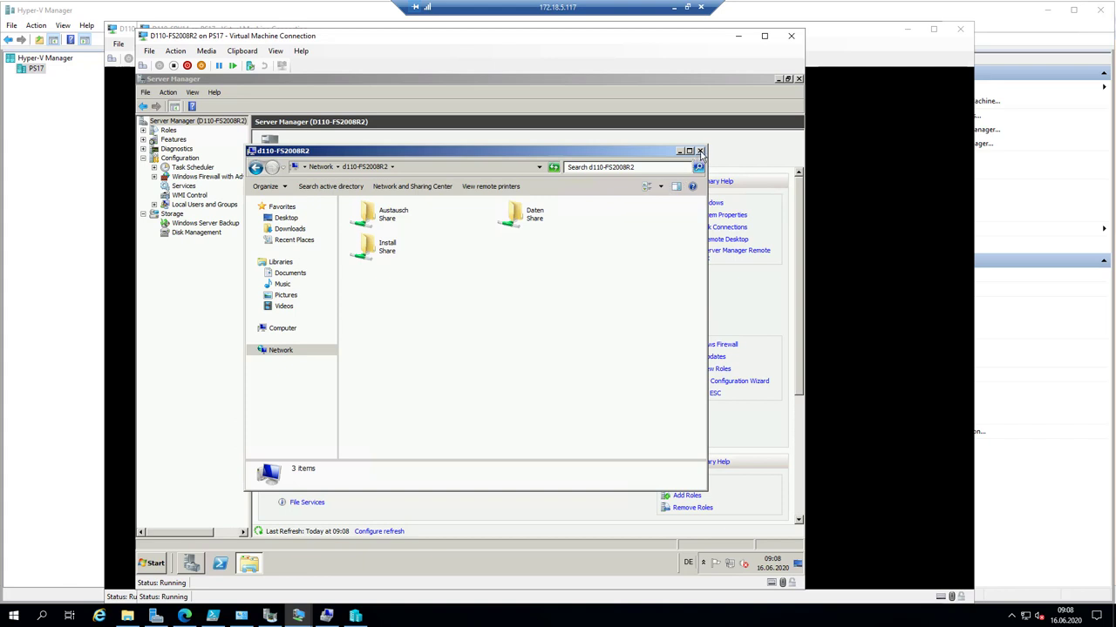
pyautogui.click(700, 152)
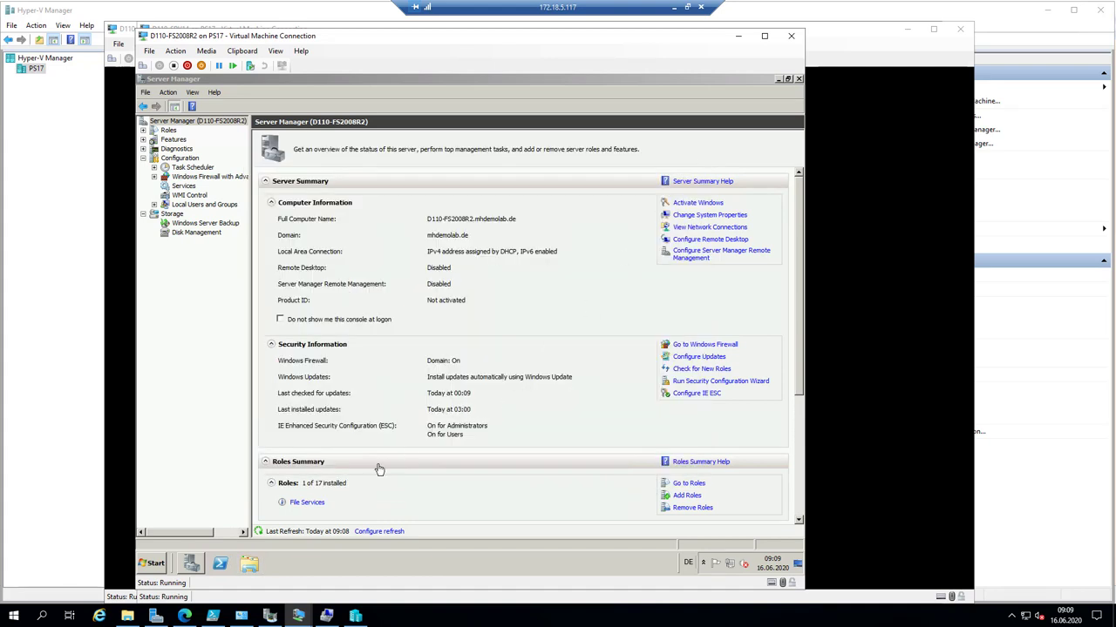
# - Minimize Computer Management, switch to the D110-SRV14 VM and sign in with the administrator password
pyautogui.click(327, 617)
pyautogui.click(327, 617)
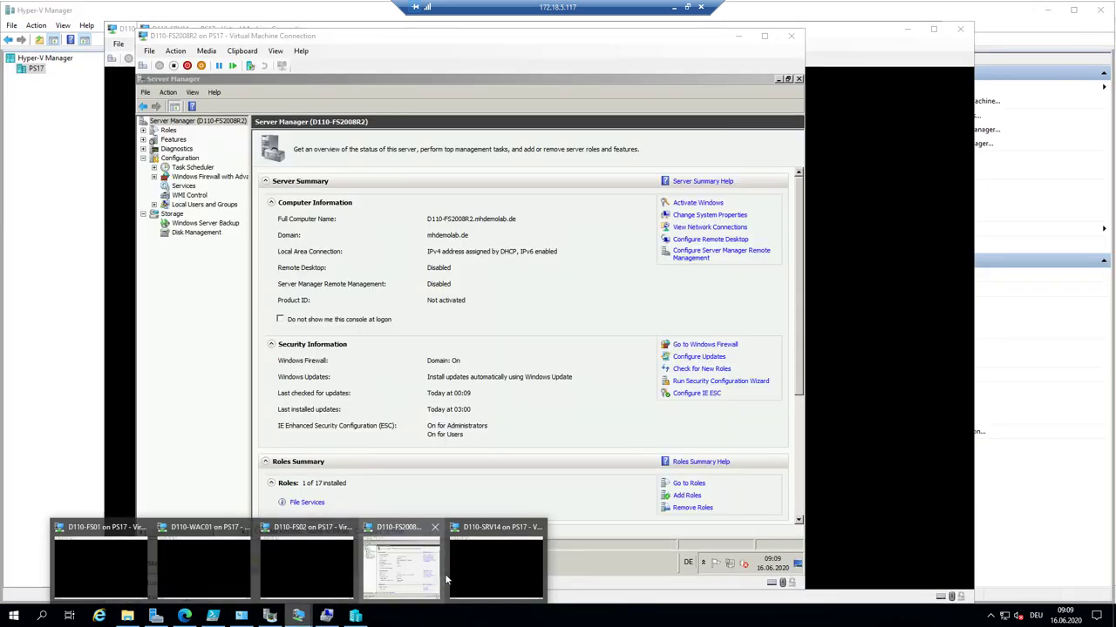
pyautogui.click(474, 567)
pyautogui.click(144, 59)
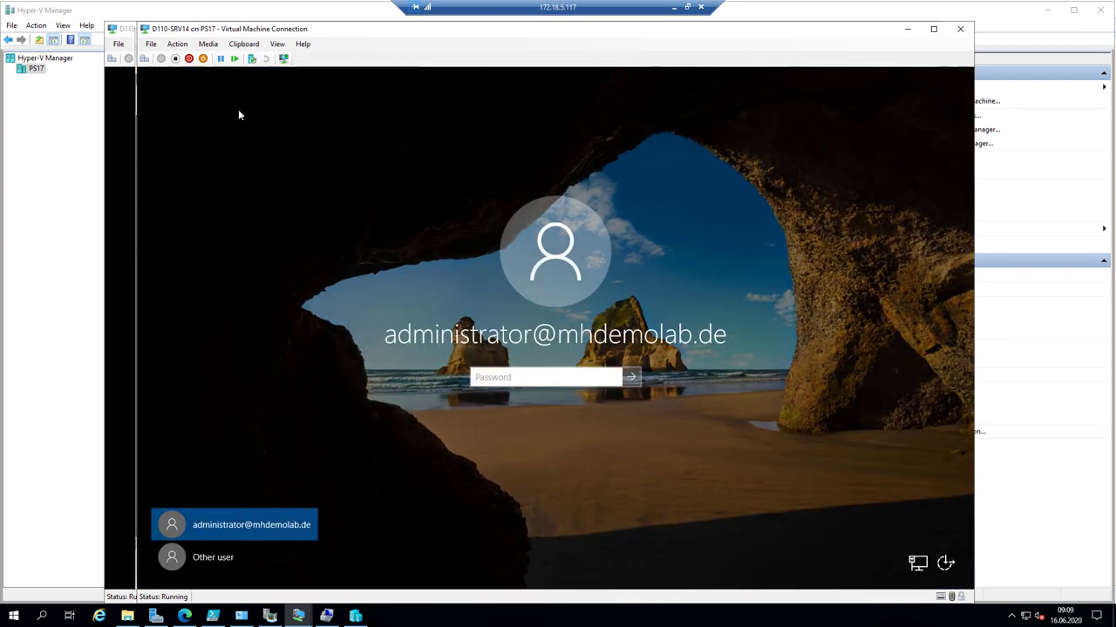
pyautogui.write('•••••••')
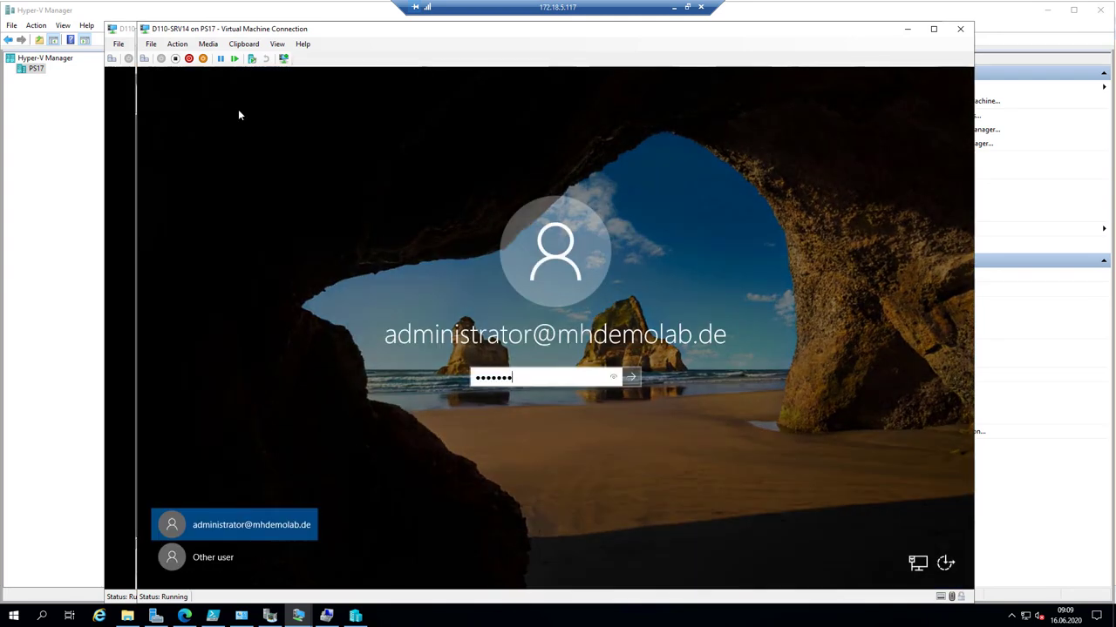
pyautogui.press('Return')
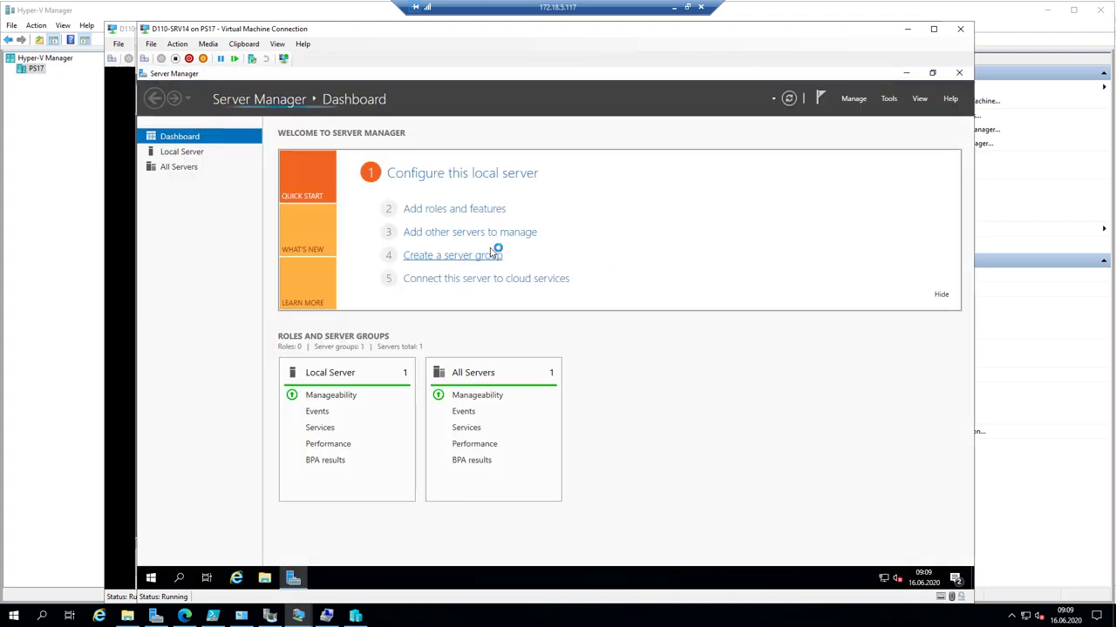
# - Show D110-SRV14's Local Server properties and advance Add Roles and Features to the roles page
pyautogui.click(470, 173)
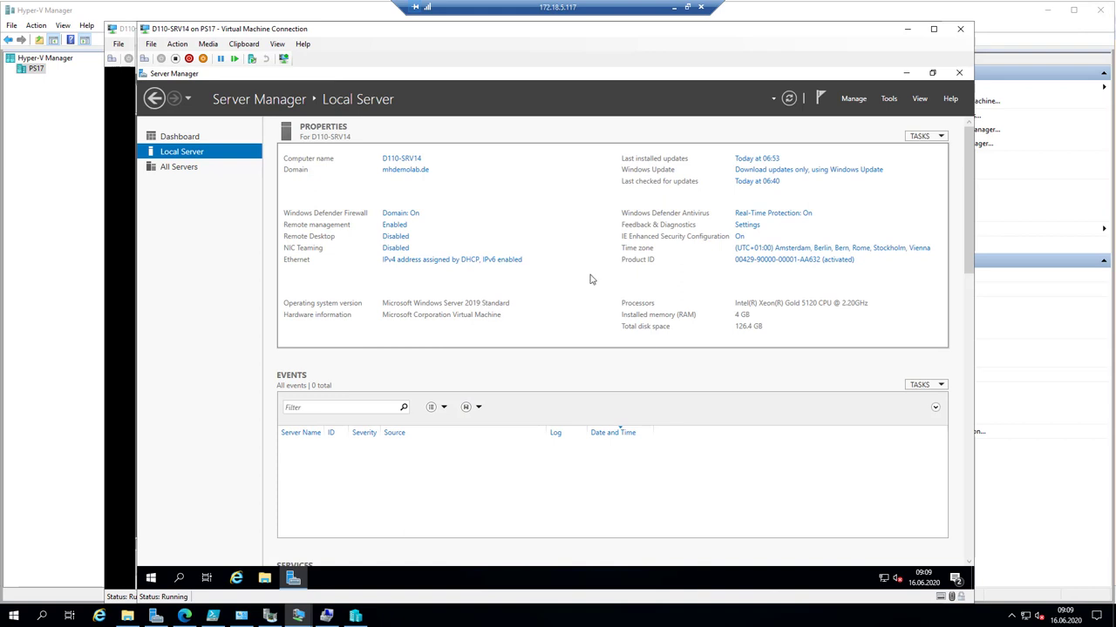
pyautogui.click(857, 99)
pyautogui.click(872, 116)
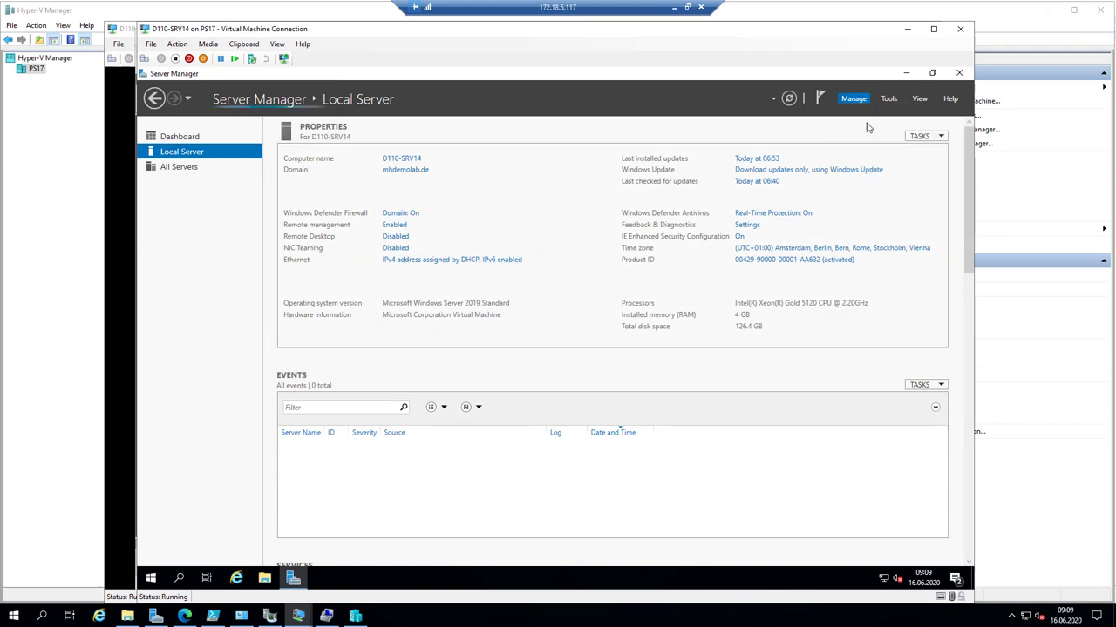
pyautogui.click(545, 455)
pyautogui.click(545, 455)
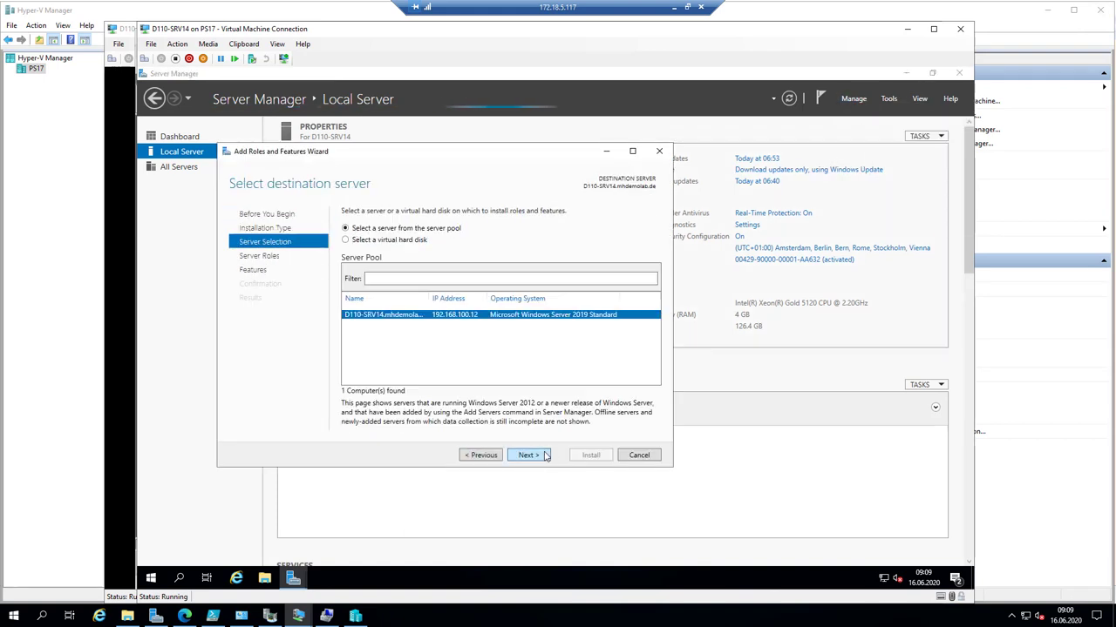
pyautogui.click(545, 455)
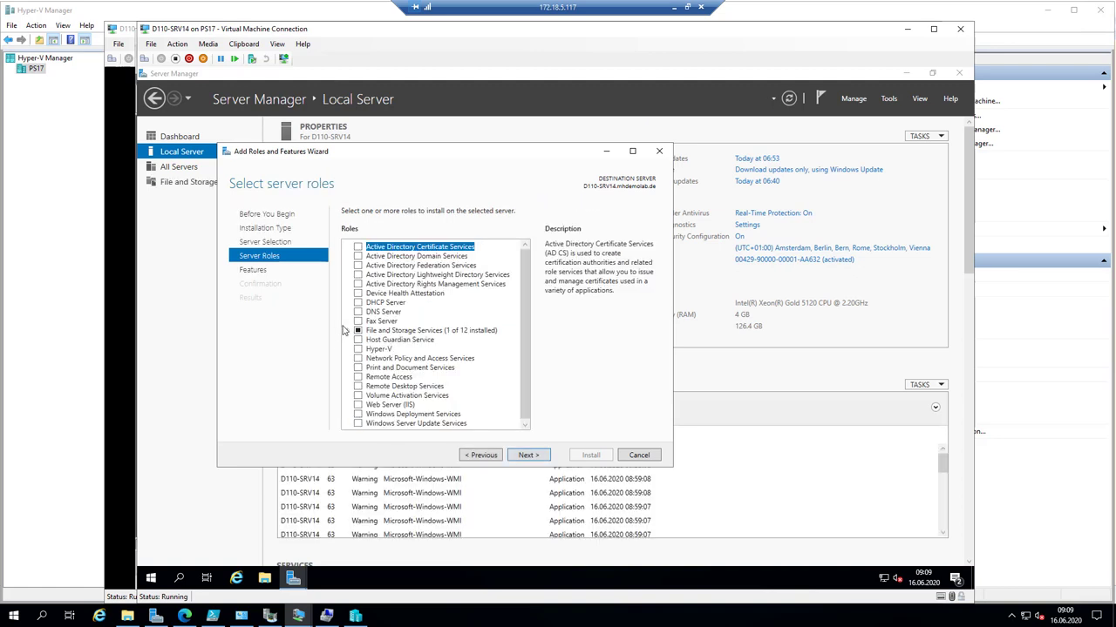
# - Review File and Storage Services roles and the features list, then cancel without installing
pyautogui.click(348, 332)
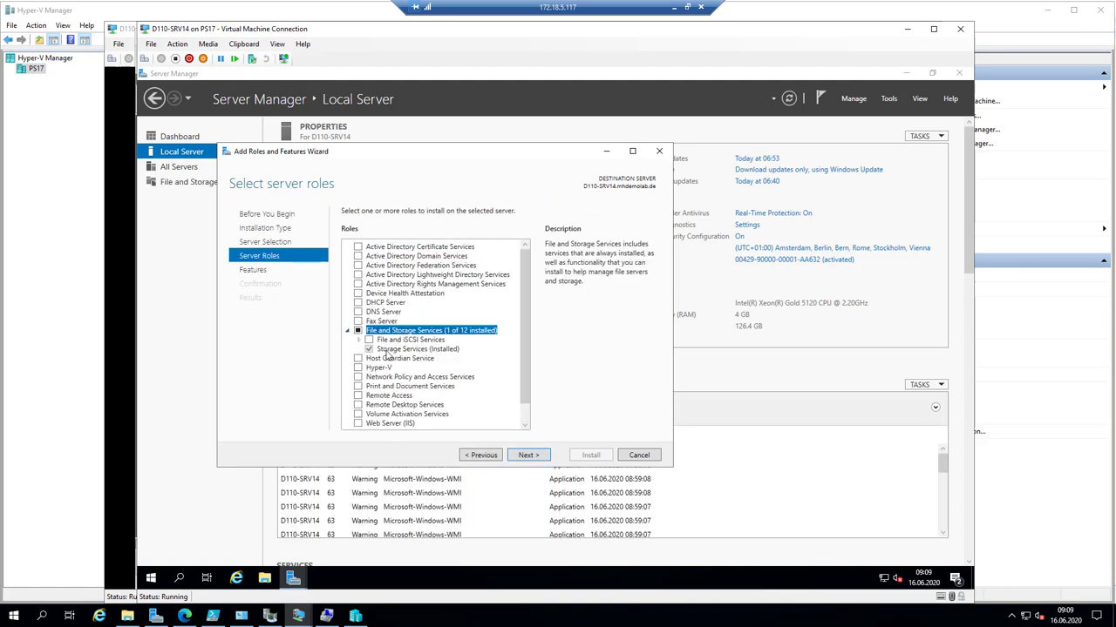
pyautogui.moveTo(523, 295); pyautogui.dragTo(526, 373)
pyautogui.click(528, 455)
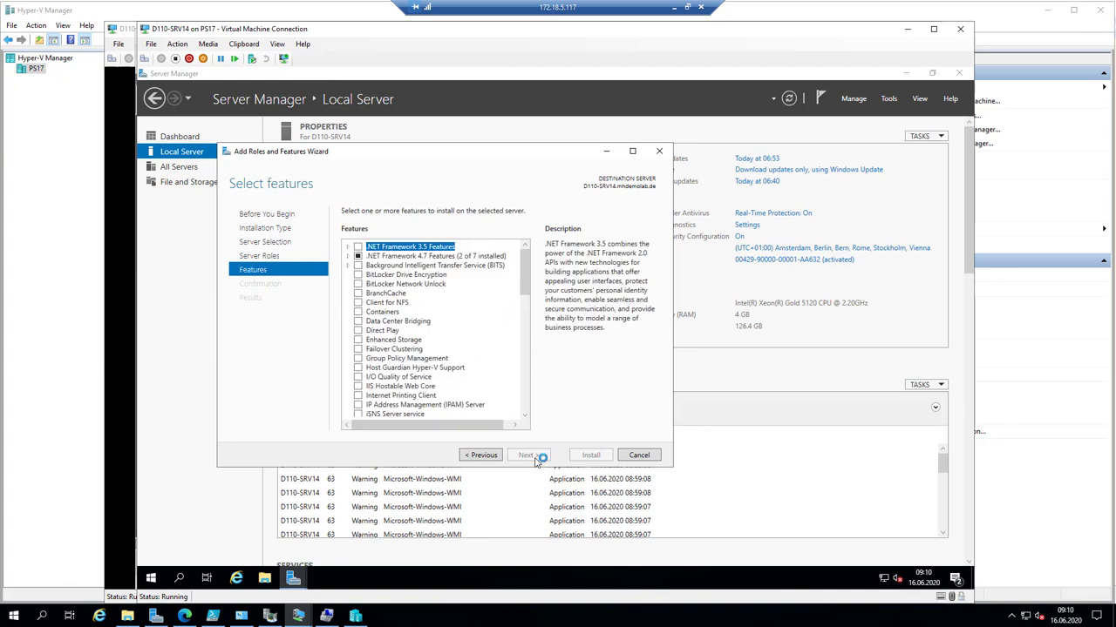
pyautogui.moveTo(522, 261); pyautogui.dragTo(526, 395)
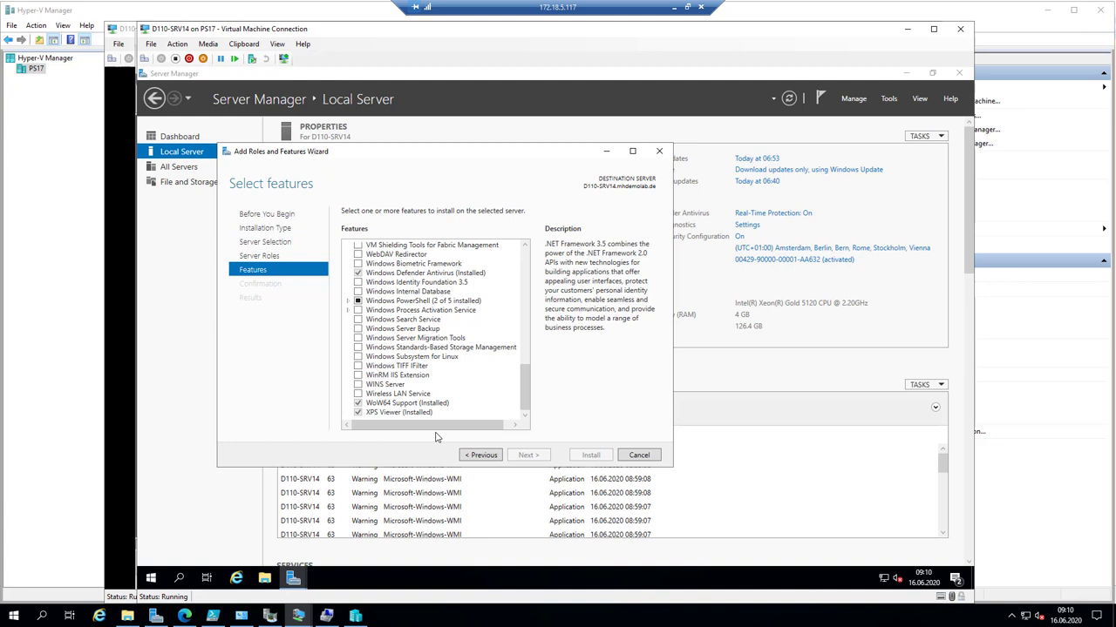
pyautogui.click(639, 455)
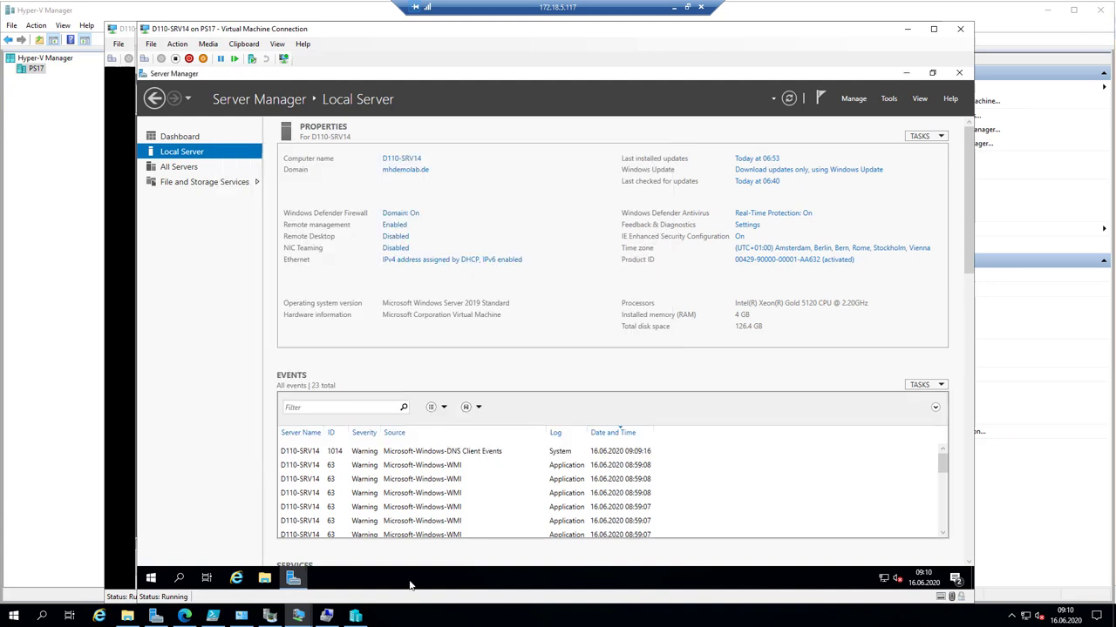
# - Switch to the D110-WAC01 VM and sign in with the administrator password
pyautogui.click(298, 615)
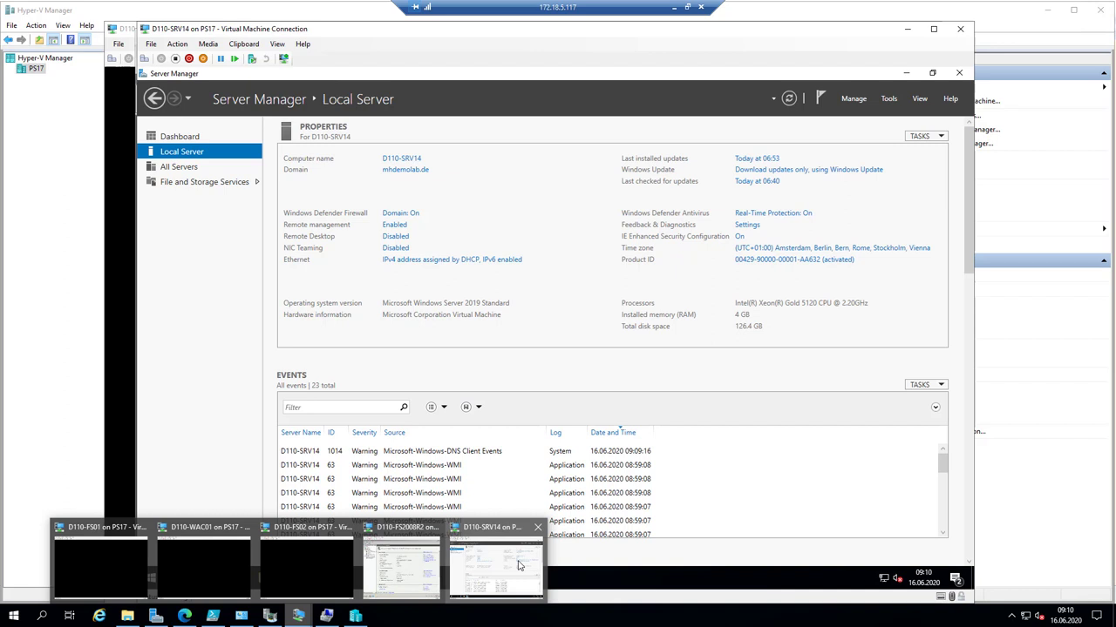
pyautogui.click(224, 570)
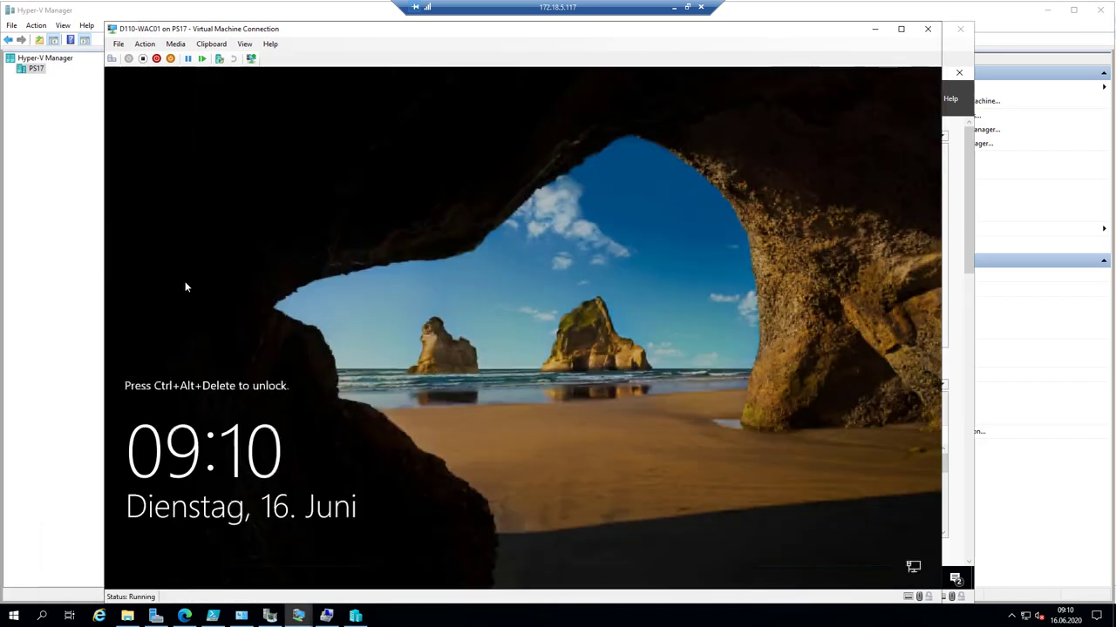
pyautogui.click(113, 58)
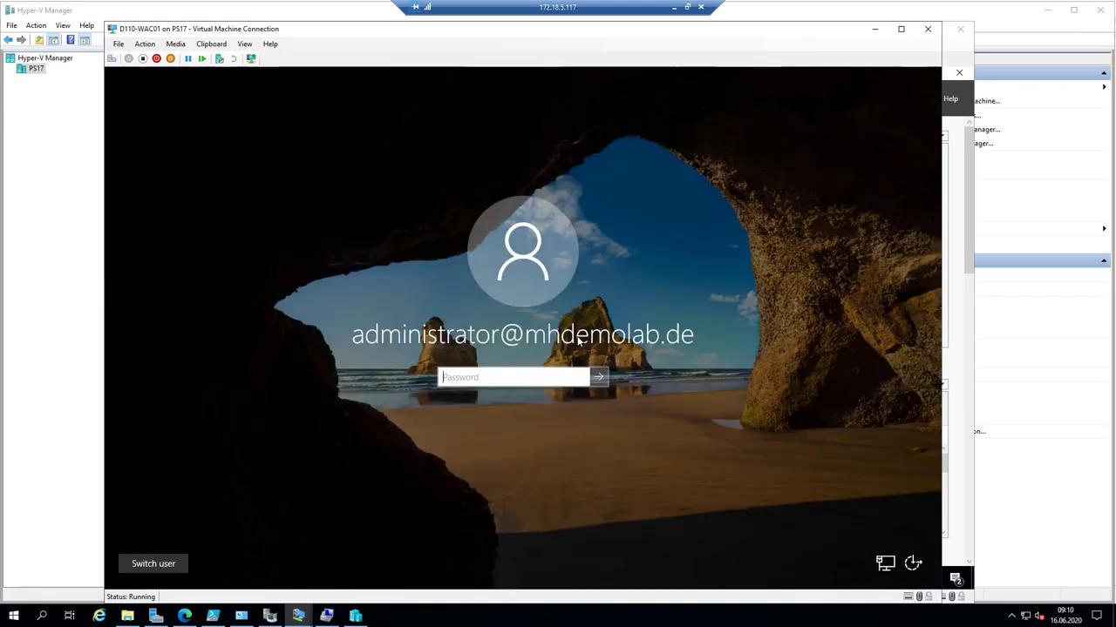
pyautogui.write('••••••')
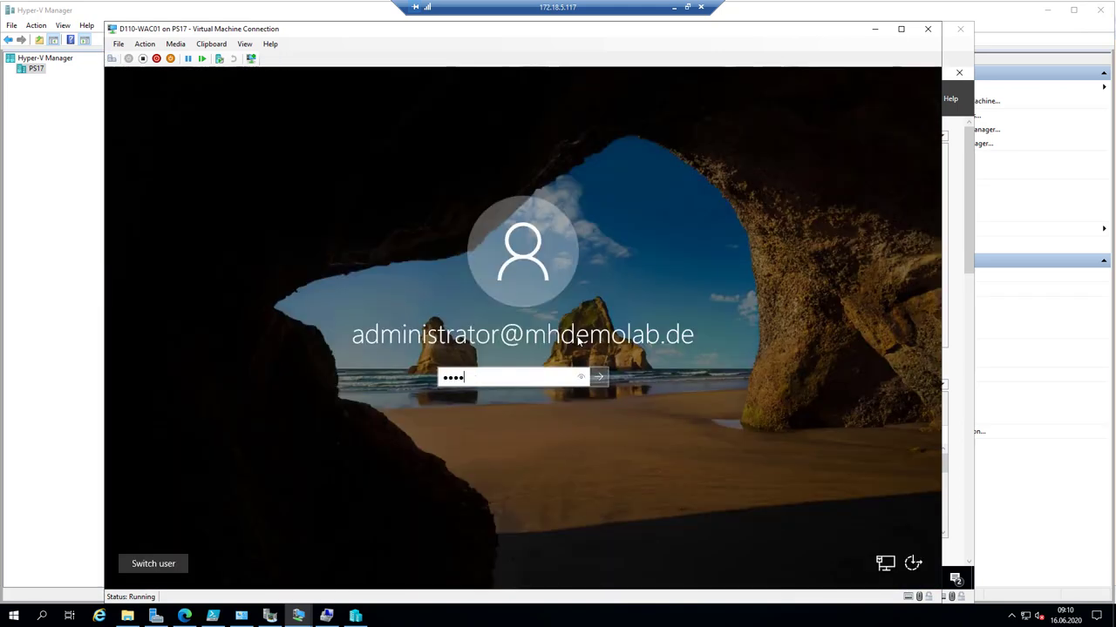
pyautogui.press('Return')
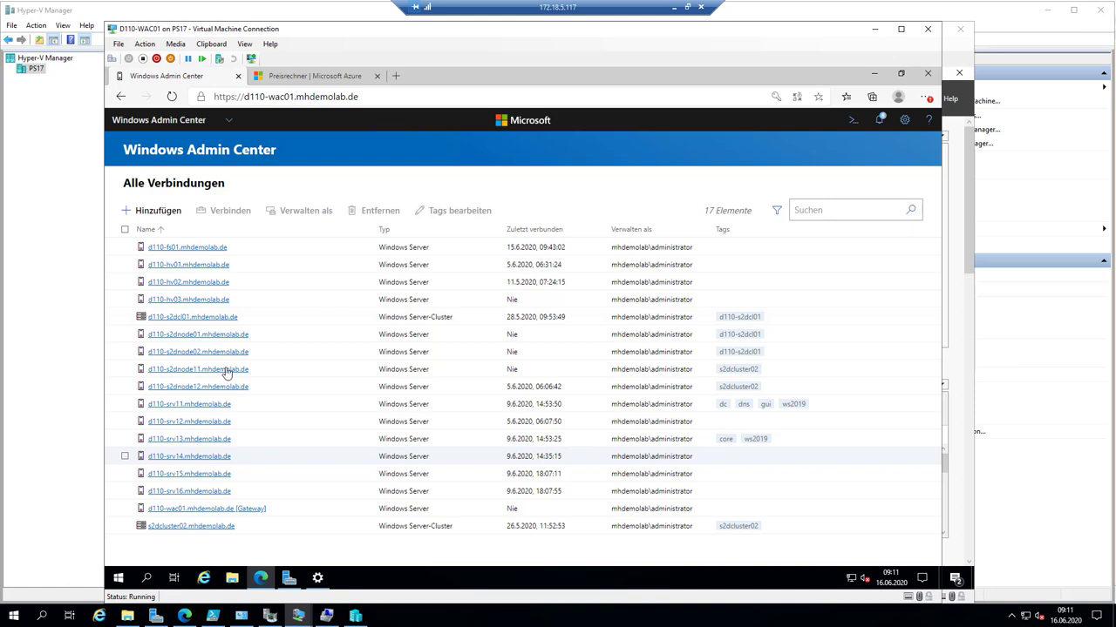
# - Search Active Directory for 'D110-FS*' and add D110-FS02 as a Windows Server connection
pyautogui.click(166, 211)
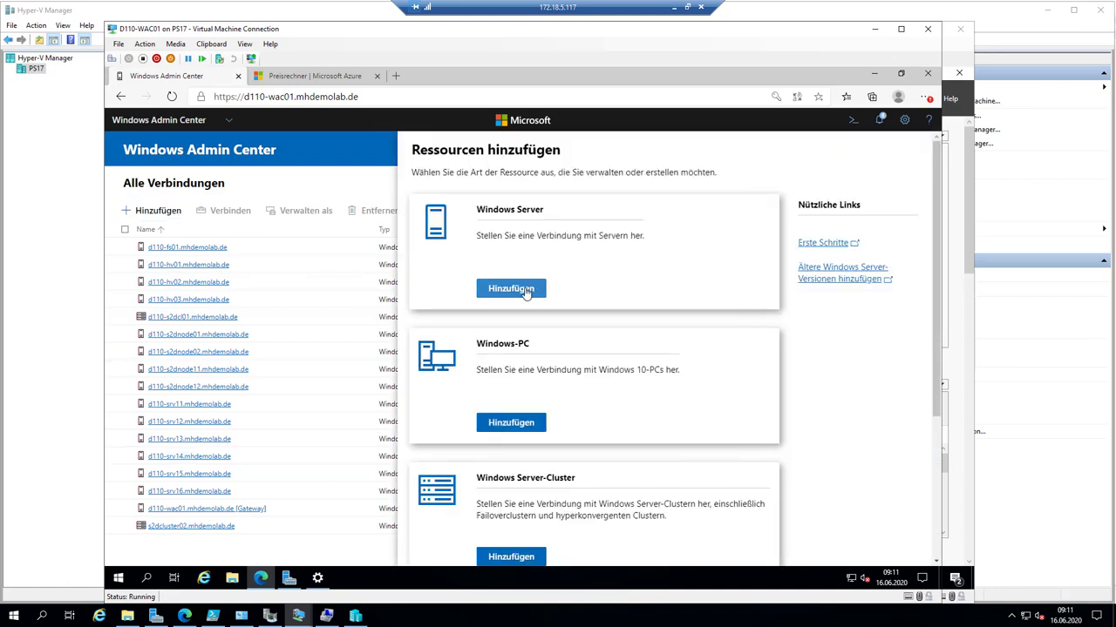
pyautogui.click(525, 291)
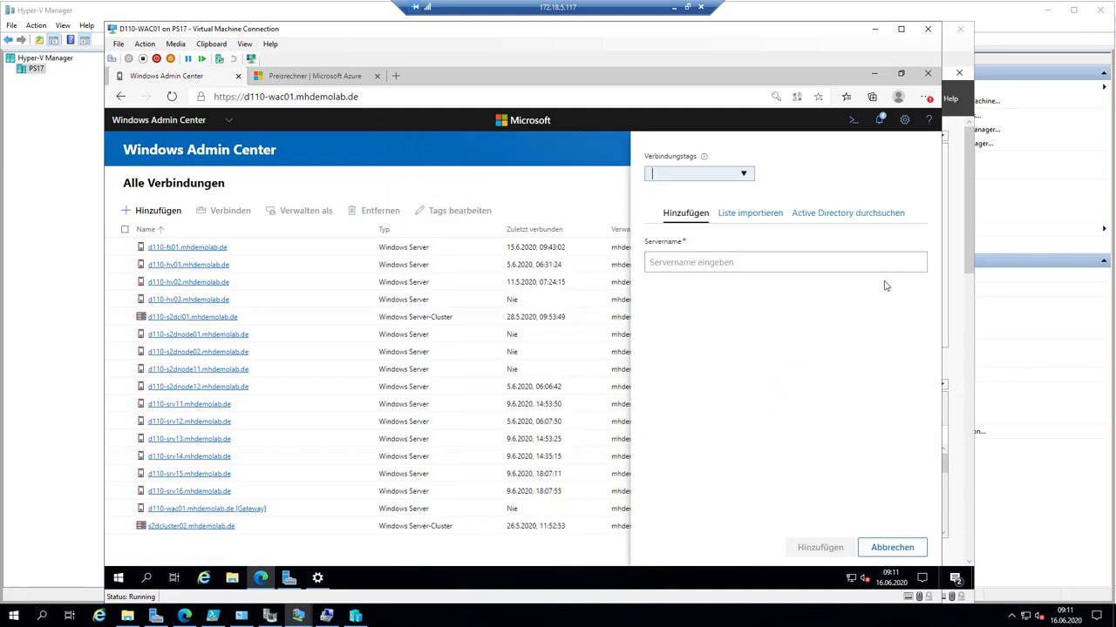
pyautogui.click(832, 216)
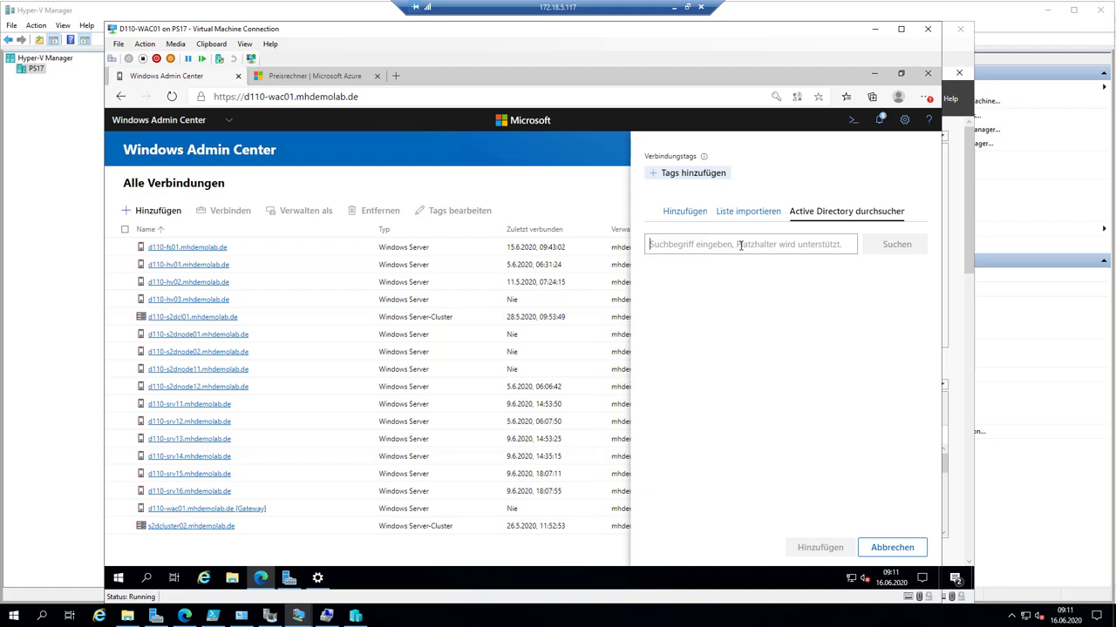
pyautogui.write('D110-')
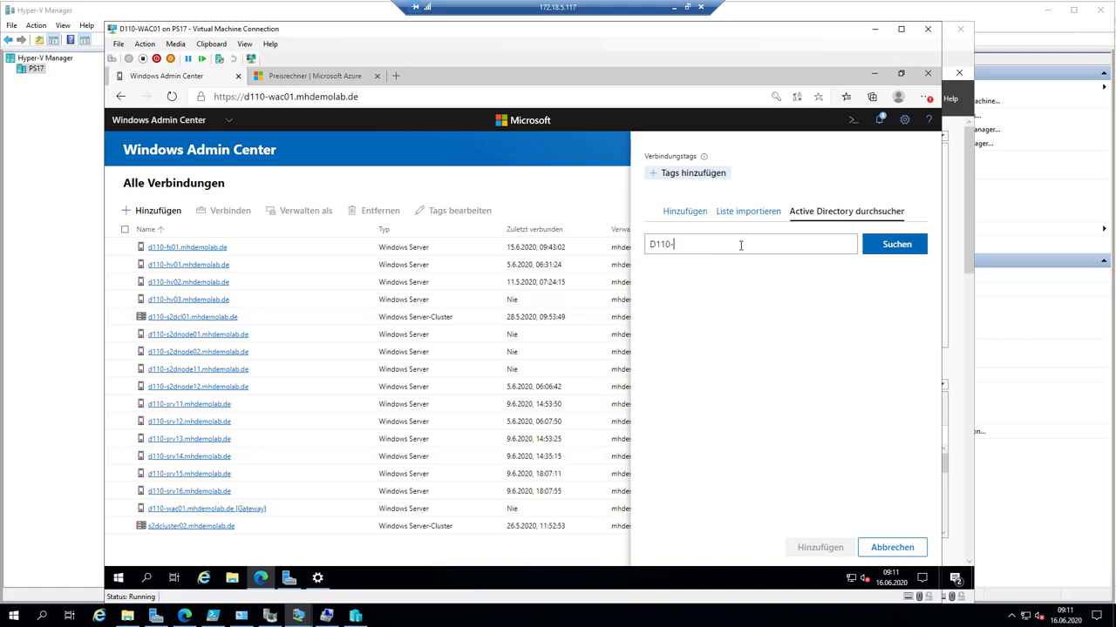
pyautogui.write('FS*')
pyautogui.click(922, 247)
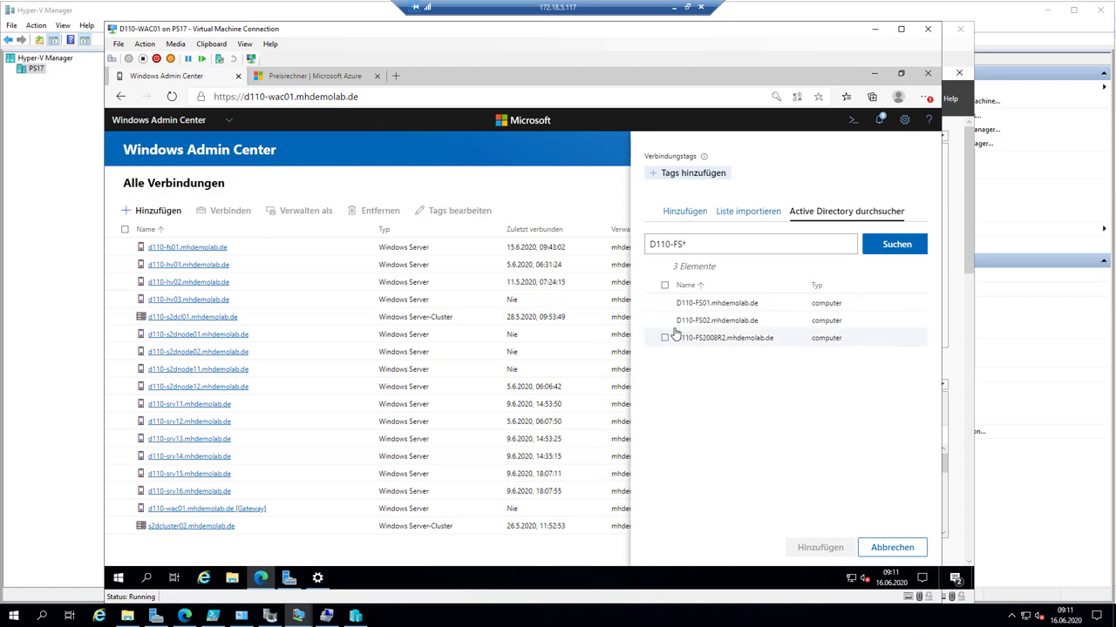
pyautogui.click(665, 321)
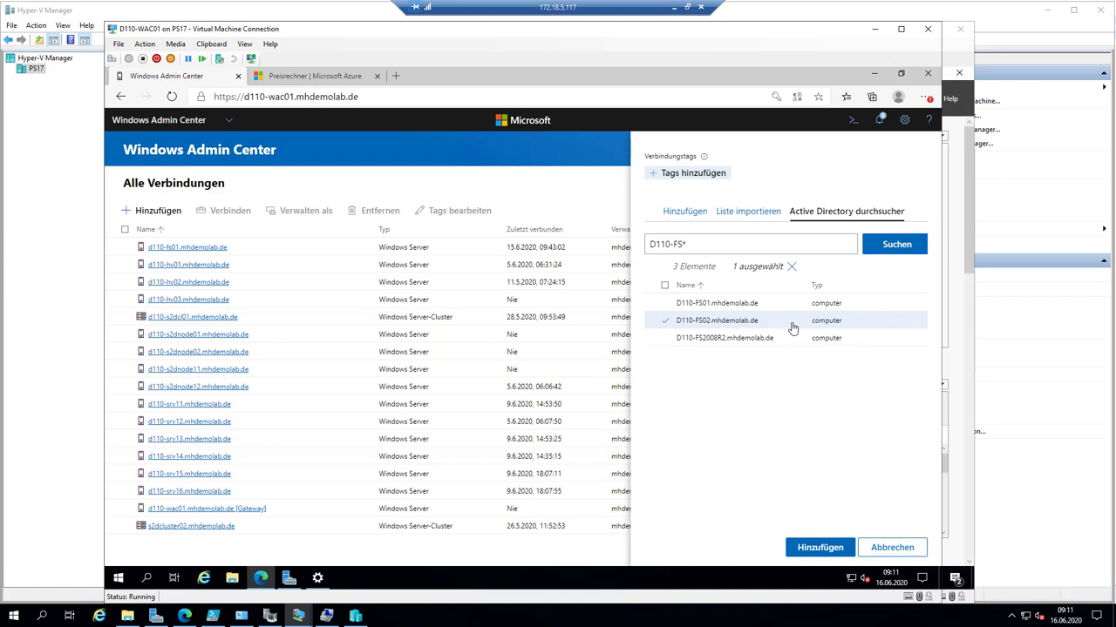
pyautogui.click(831, 549)
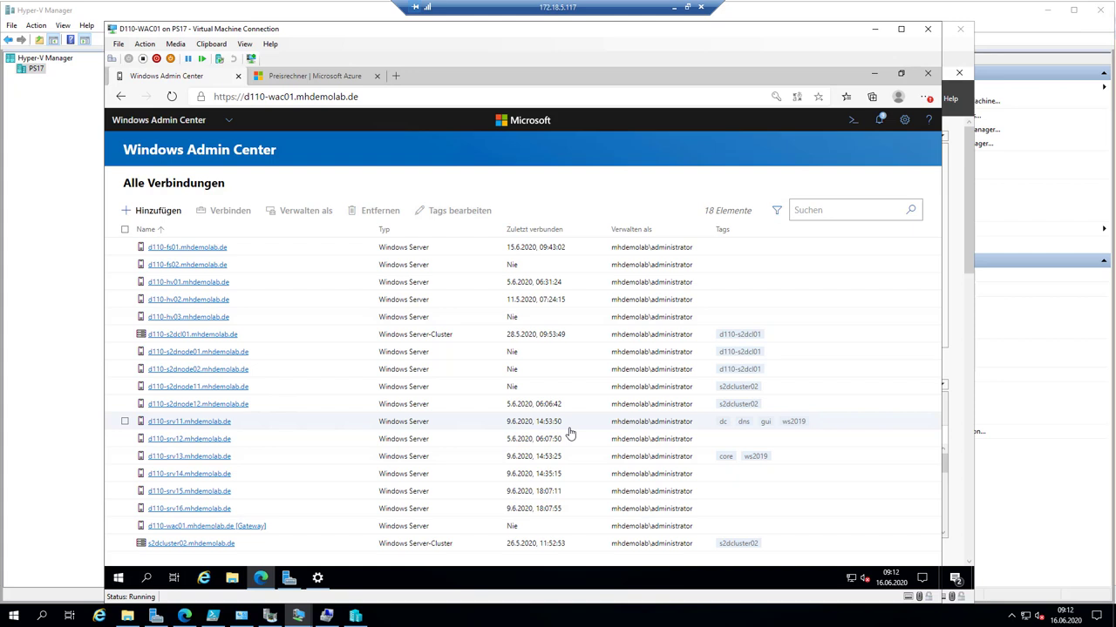
# - Connect to d110-srv14 and open its Roles and Features list
pyautogui.click(212, 475)
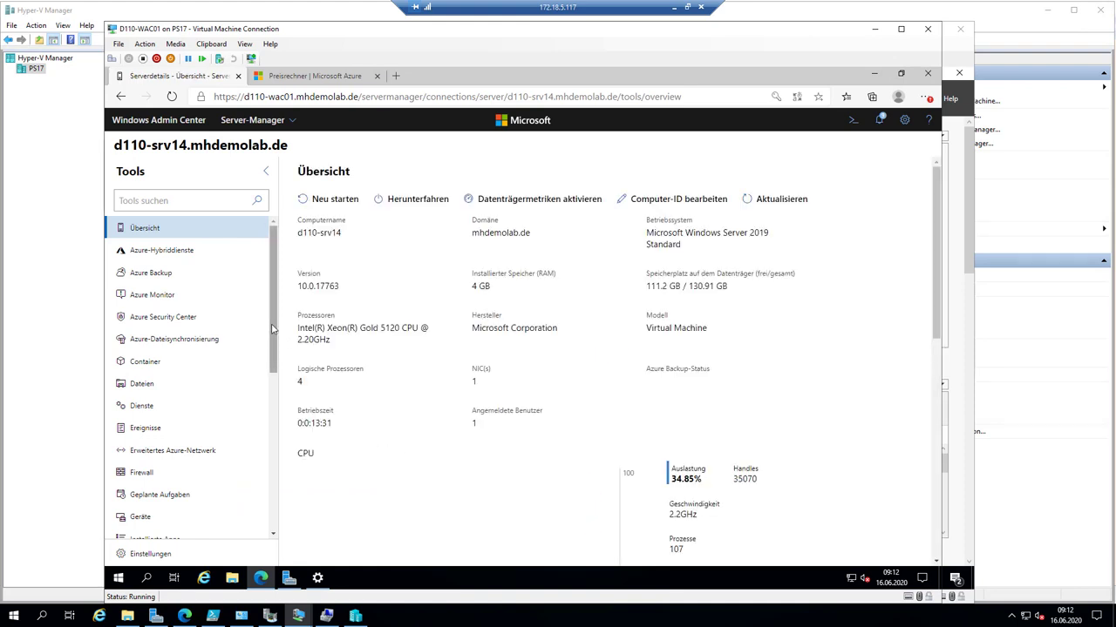
pyautogui.moveTo(276, 277); pyautogui.dragTo(268, 387)
pyautogui.click(179, 471)
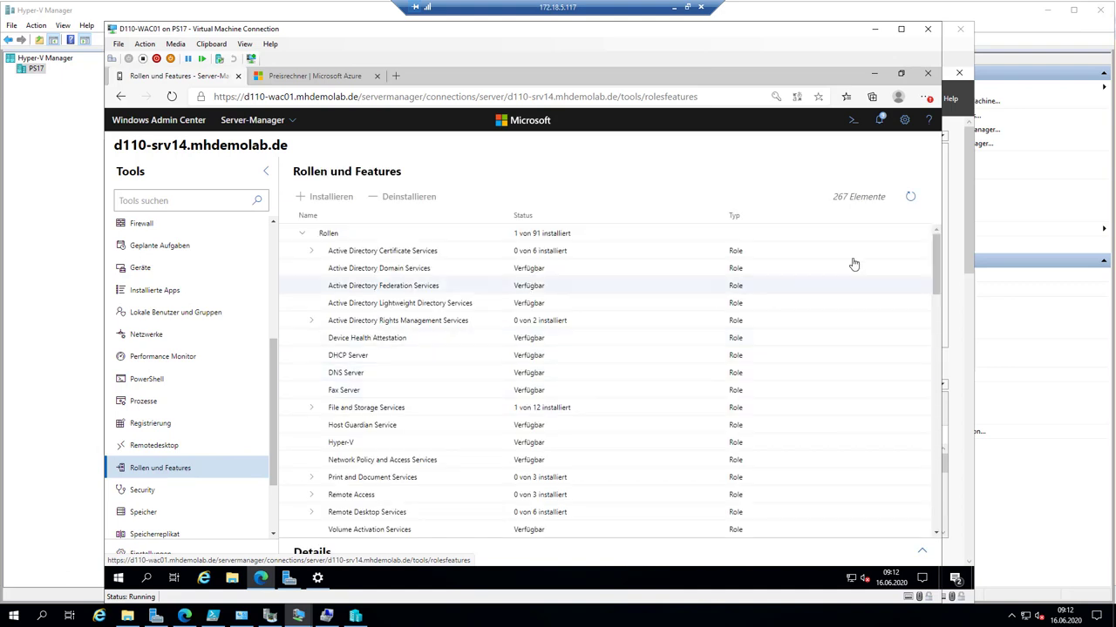
pyautogui.moveTo(935, 280); pyautogui.dragTo(914, 431)
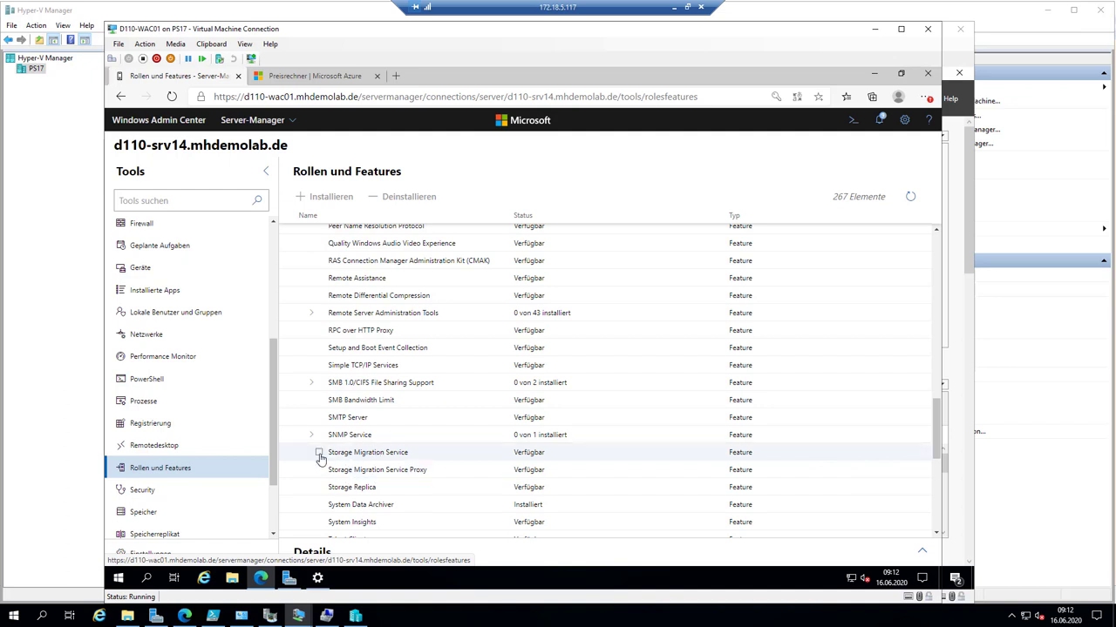
# - Select Storage Migration Service and Storage Migration Service Proxy for installation
pyautogui.click(319, 453)
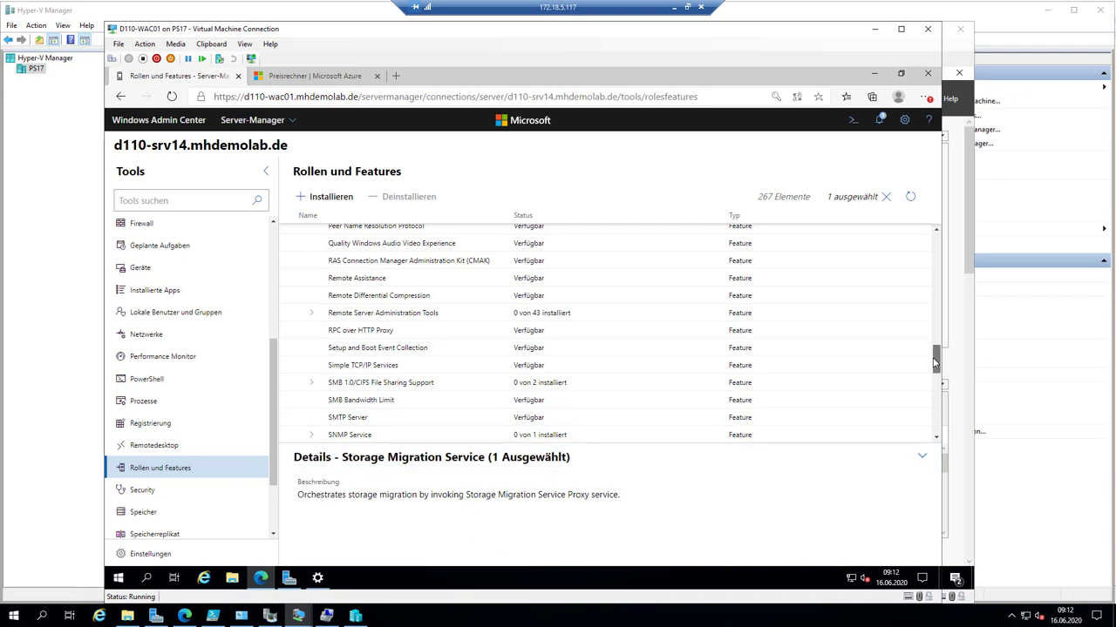
pyautogui.scroll(-1, 932, 373)
pyautogui.scroll(-1, 933, 373)
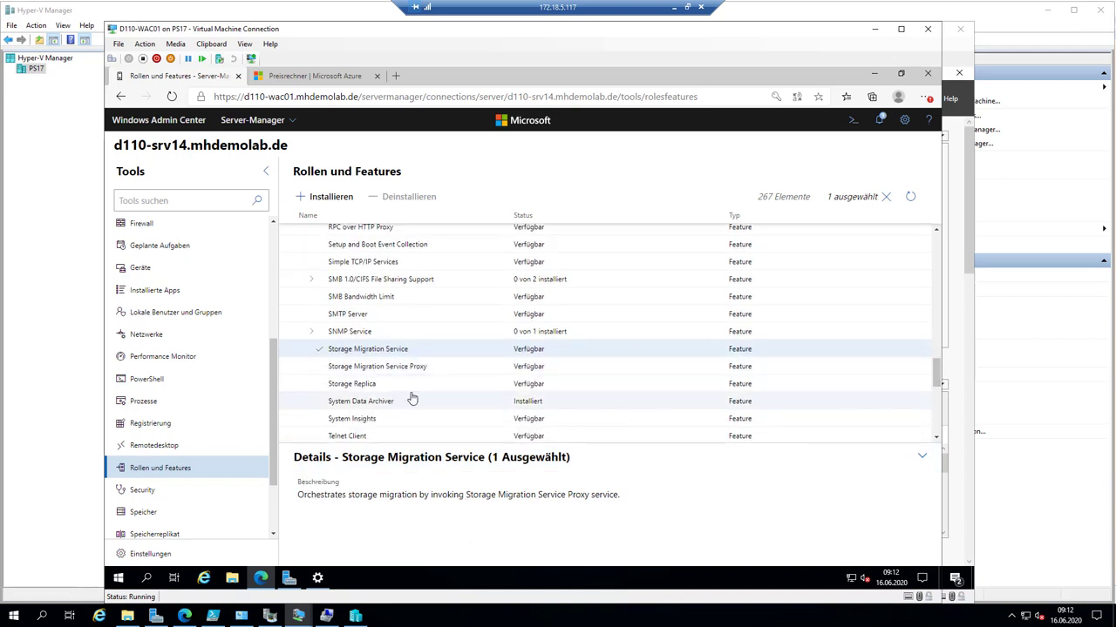
pyautogui.click(320, 367)
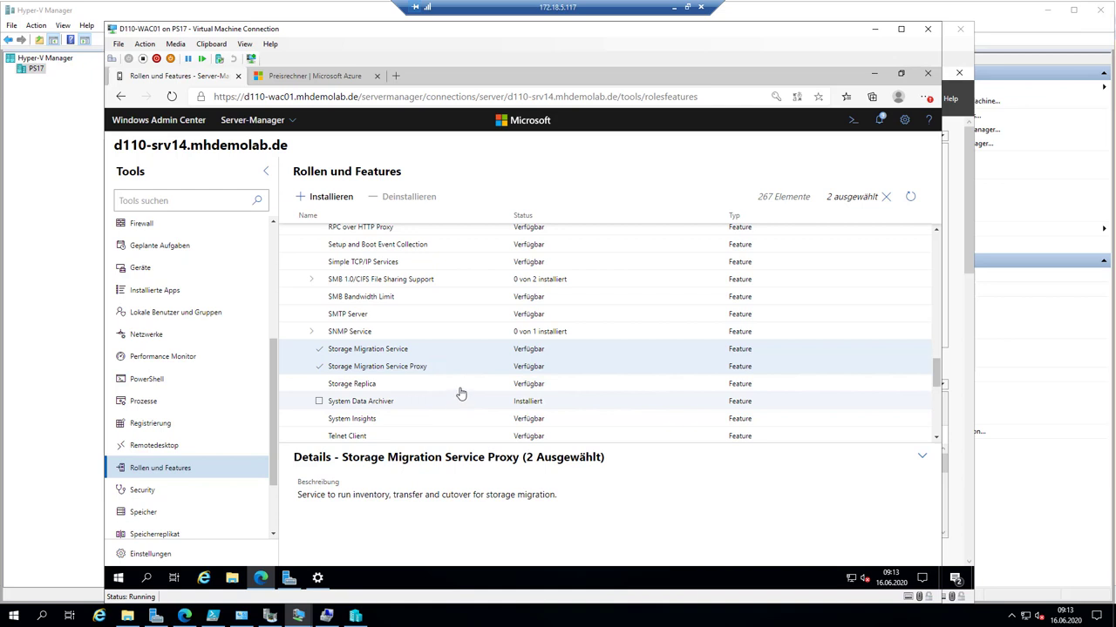
pyautogui.click(332, 198)
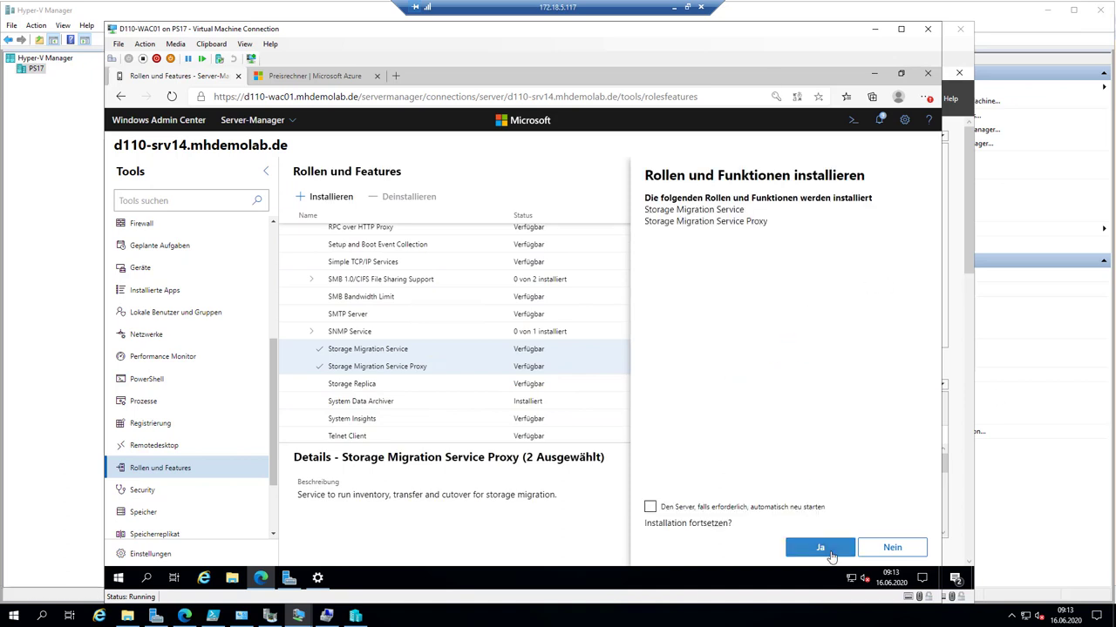
# - Confirm installing both Storage Migration features and check the notifications for installation progress
pyautogui.click(820, 549)
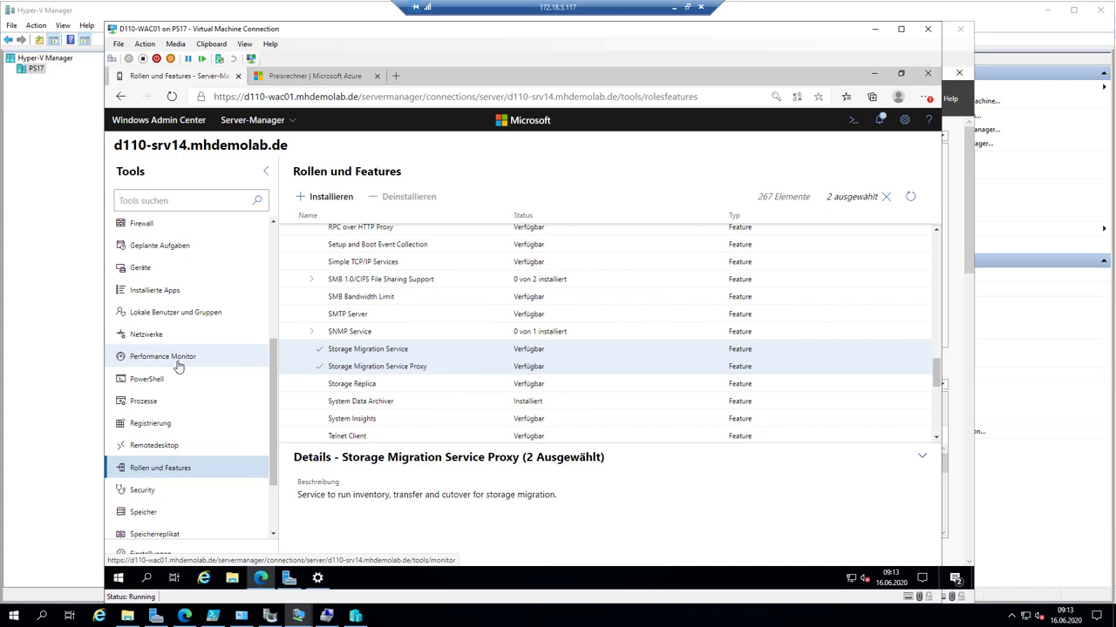
pyautogui.scroll(-2, 177, 366)
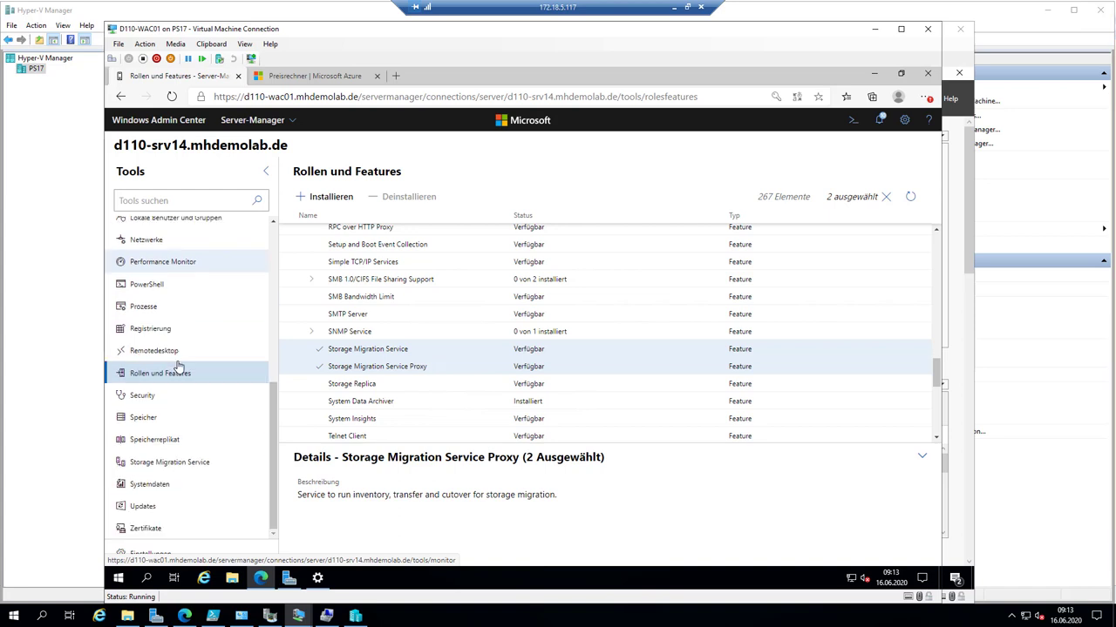
pyautogui.scroll(5, 178, 366)
pyautogui.scroll(2, 177, 366)
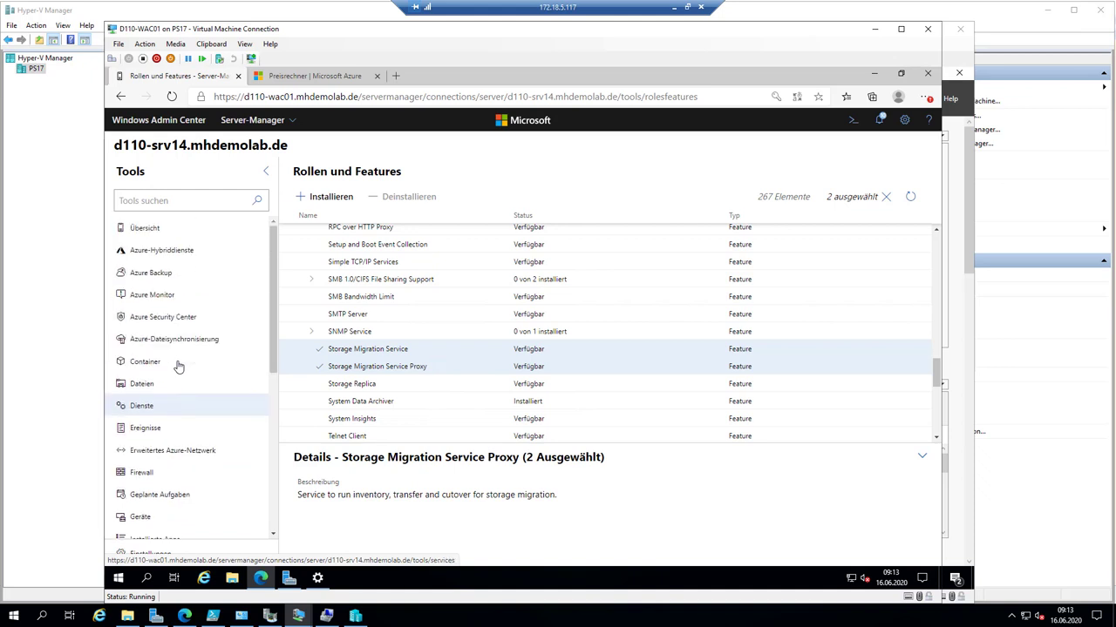
pyautogui.scroll(-1, 178, 366)
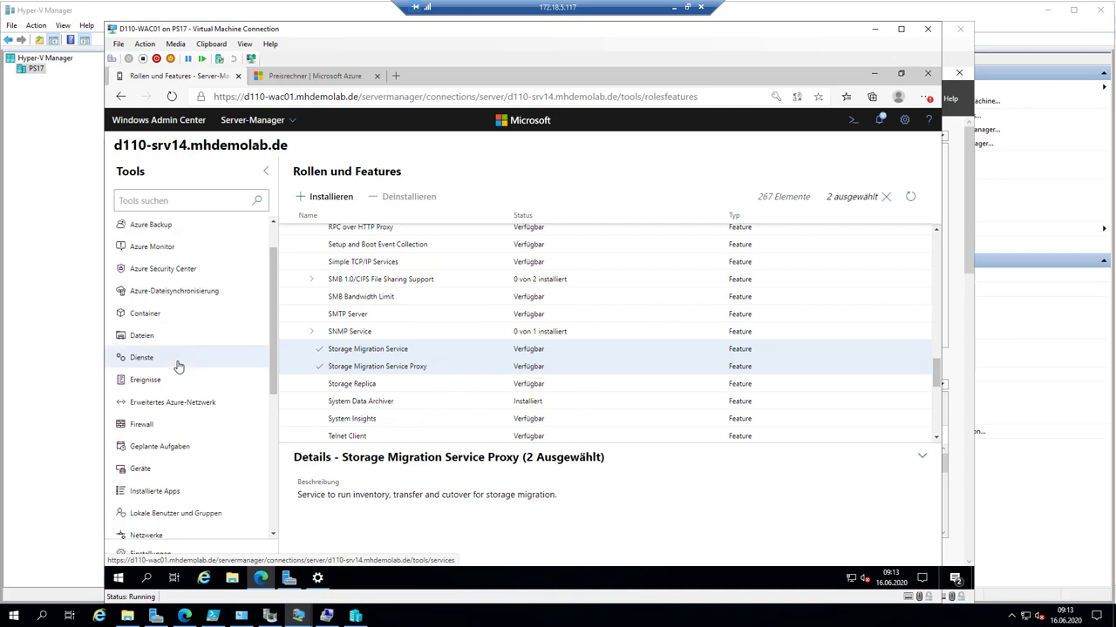
pyautogui.click(880, 121)
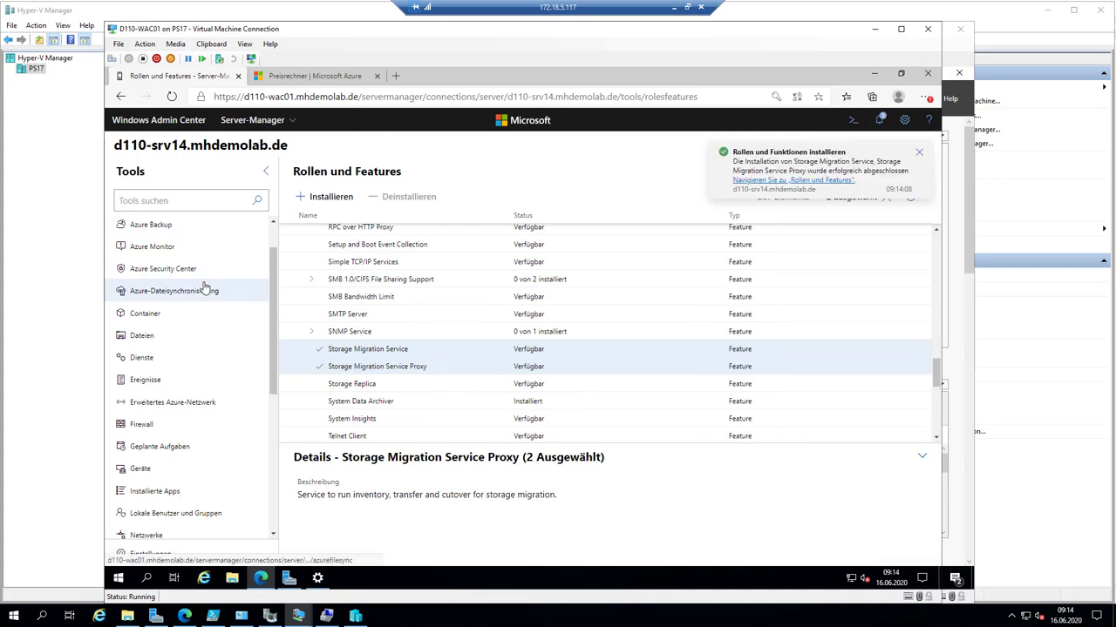
pyautogui.scroll(-3, 205, 288)
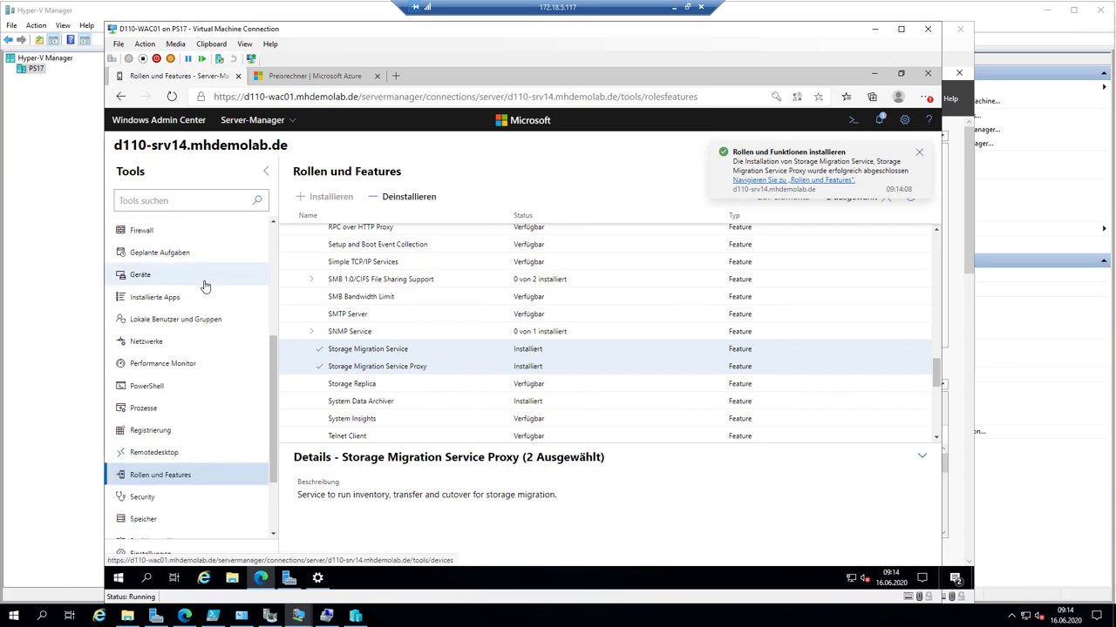
pyautogui.scroll(-1, 205, 288)
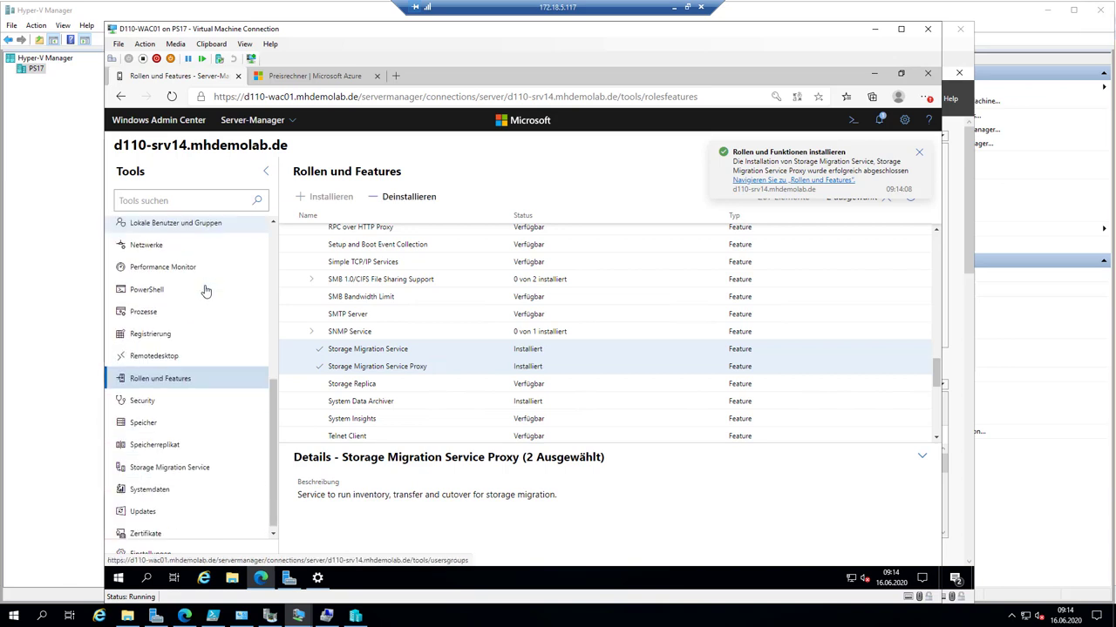
# - Open Storage Migration Service, close the three-step introduction and scroll to the empty job list
pyautogui.click(174, 467)
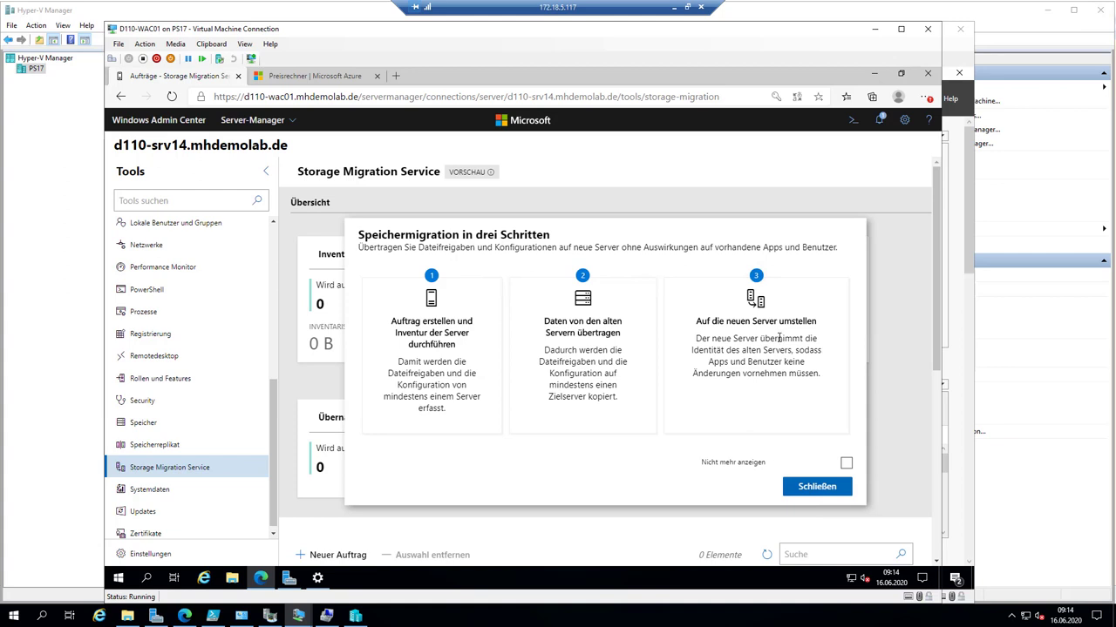
pyautogui.click(816, 487)
pyautogui.scroll(-1, 735, 460)
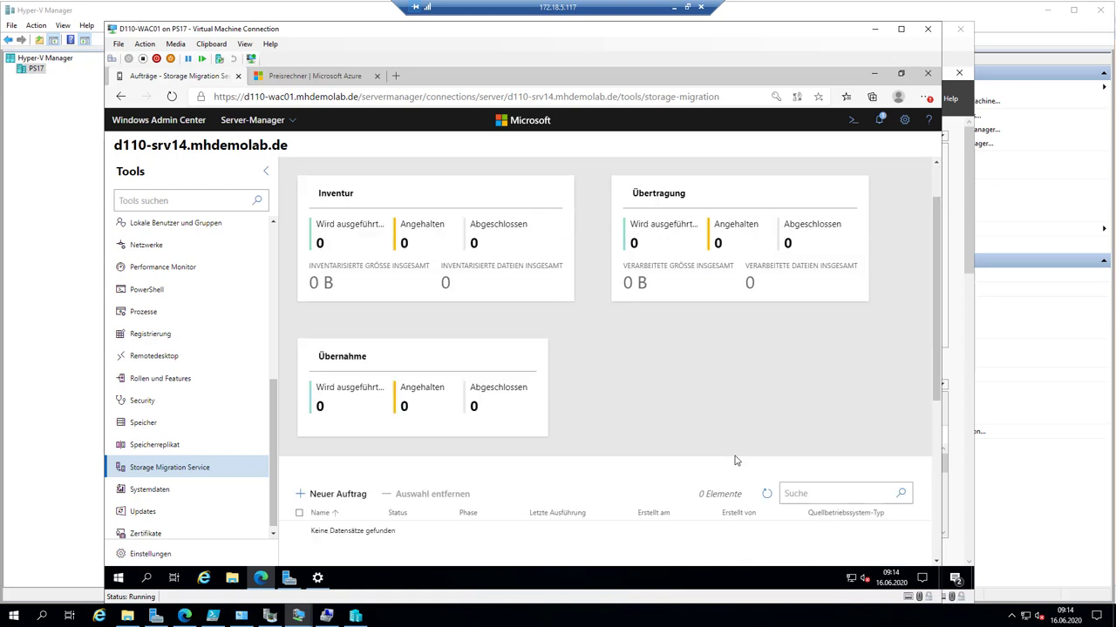
pyautogui.scroll(-2, 735, 460)
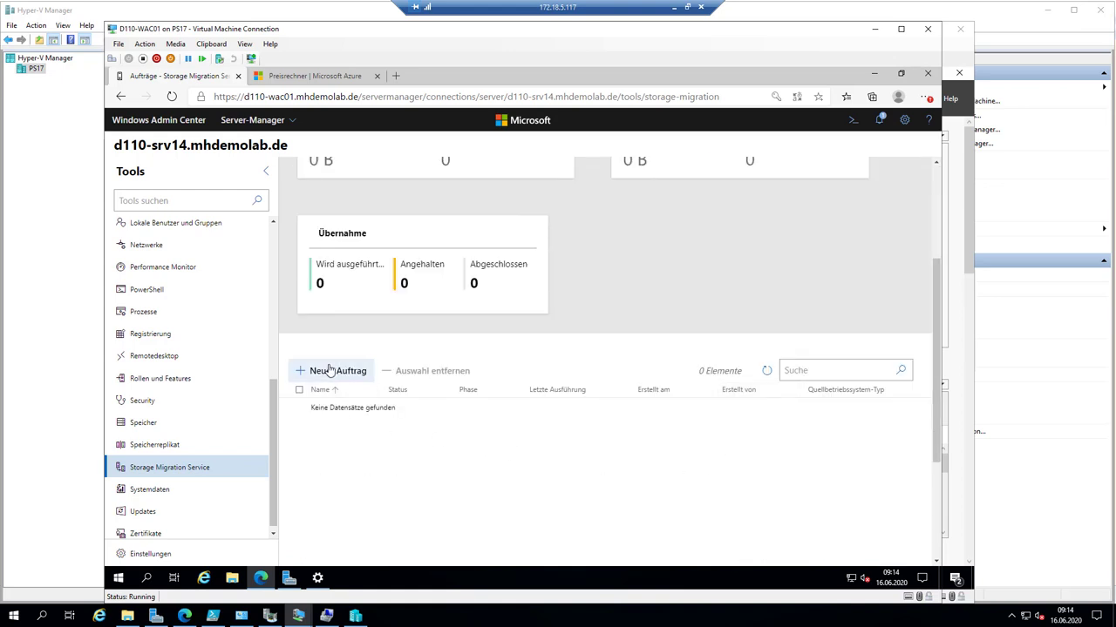
# - Create migration job 'SMSJob01' with Windows servers and clusters as the source
pyautogui.click(330, 371)
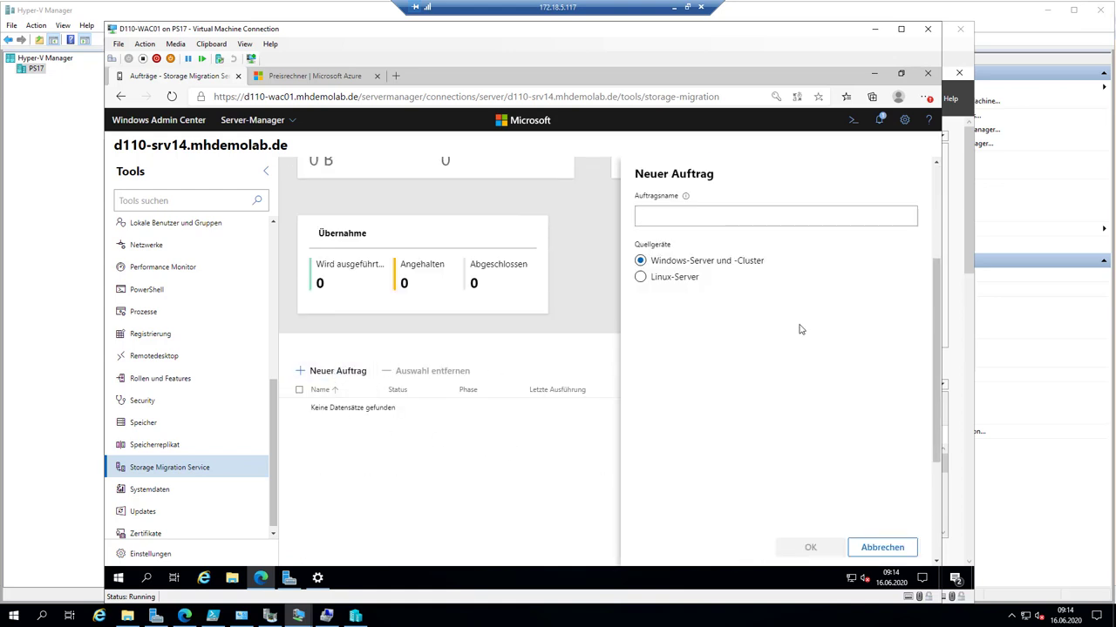
pyautogui.write('SMS')
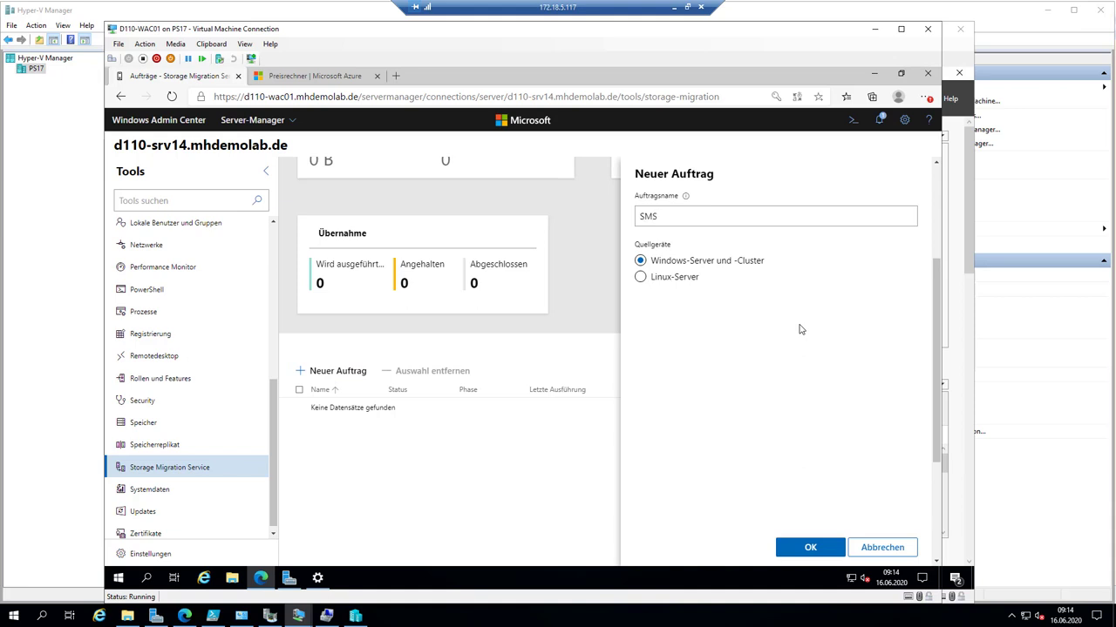
pyautogui.write('Job01')
pyautogui.click(679, 278)
pyautogui.click(682, 263)
pyautogui.click(836, 547)
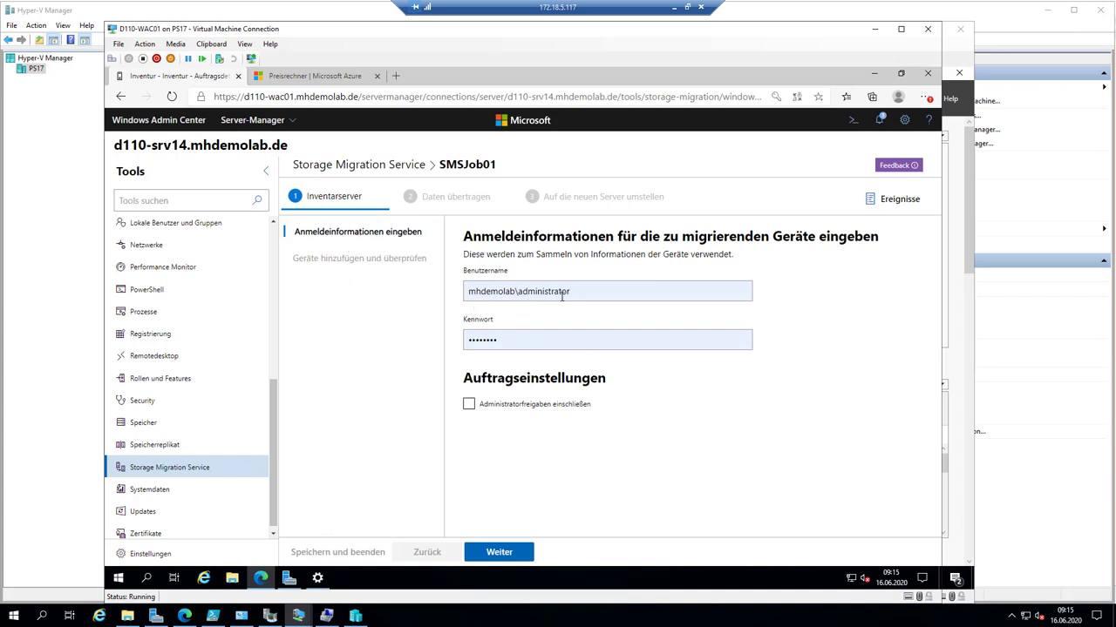
# - Accept the domain administrator credentials and continue to adding source devices
pyautogui.click(523, 334)
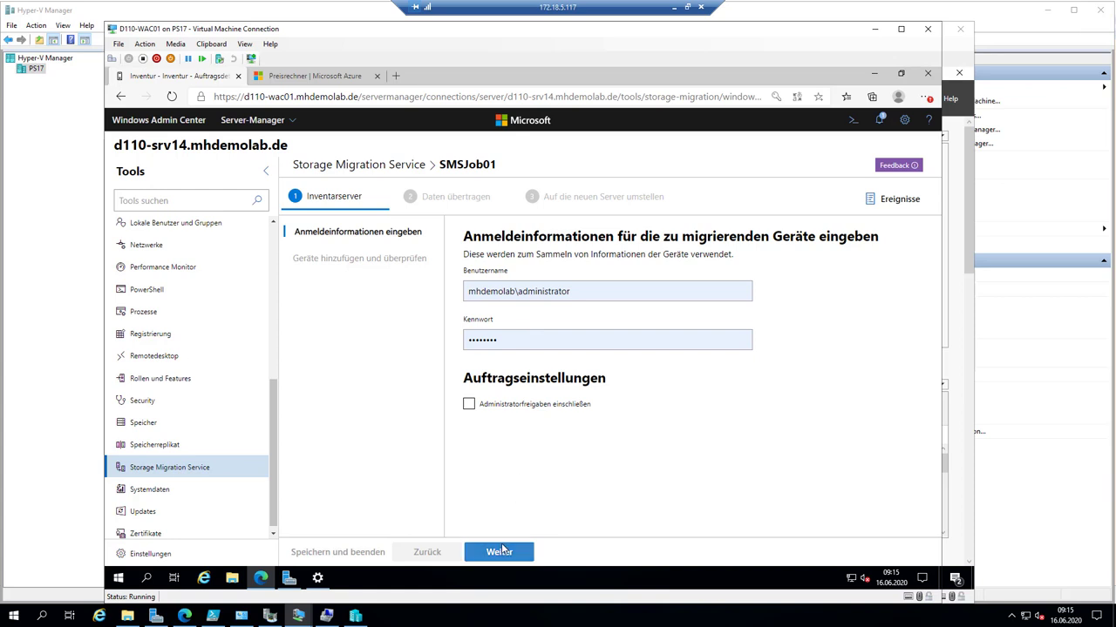
pyautogui.click(501, 548)
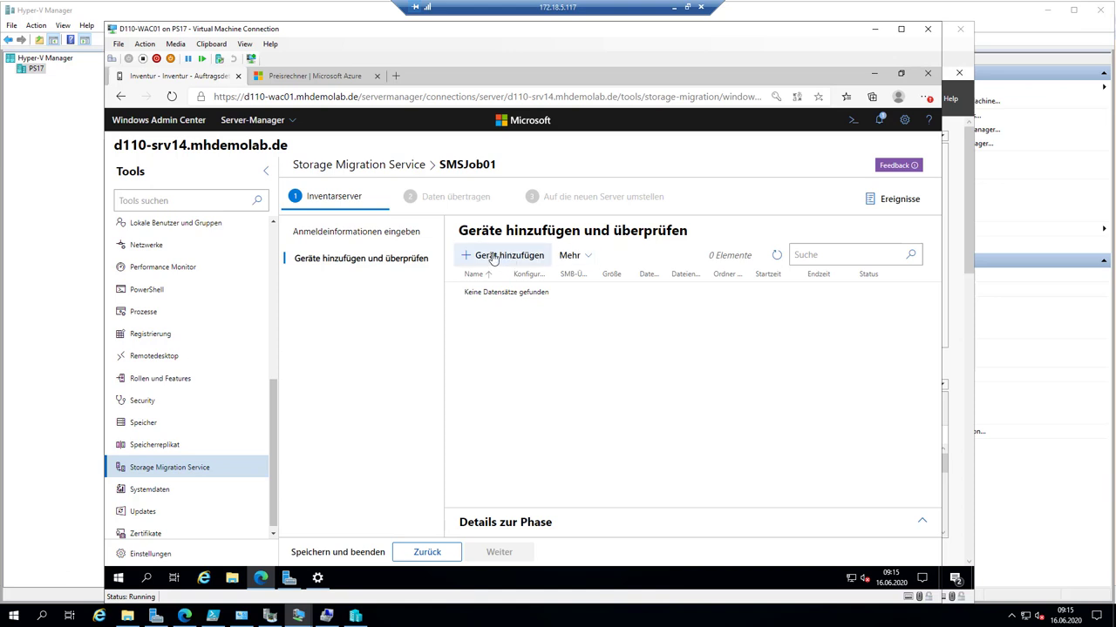
# - Add D110-FS2008R2 as a source device, then widen the Name and SMB-Überprüfung columns
pyautogui.click(493, 257)
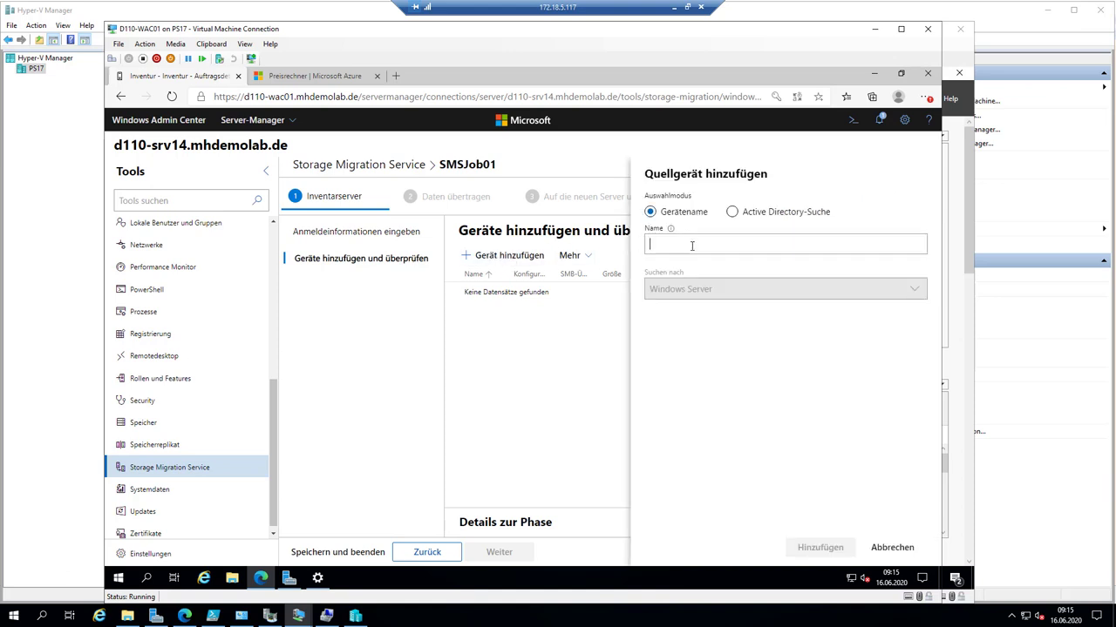
pyautogui.write('D110')
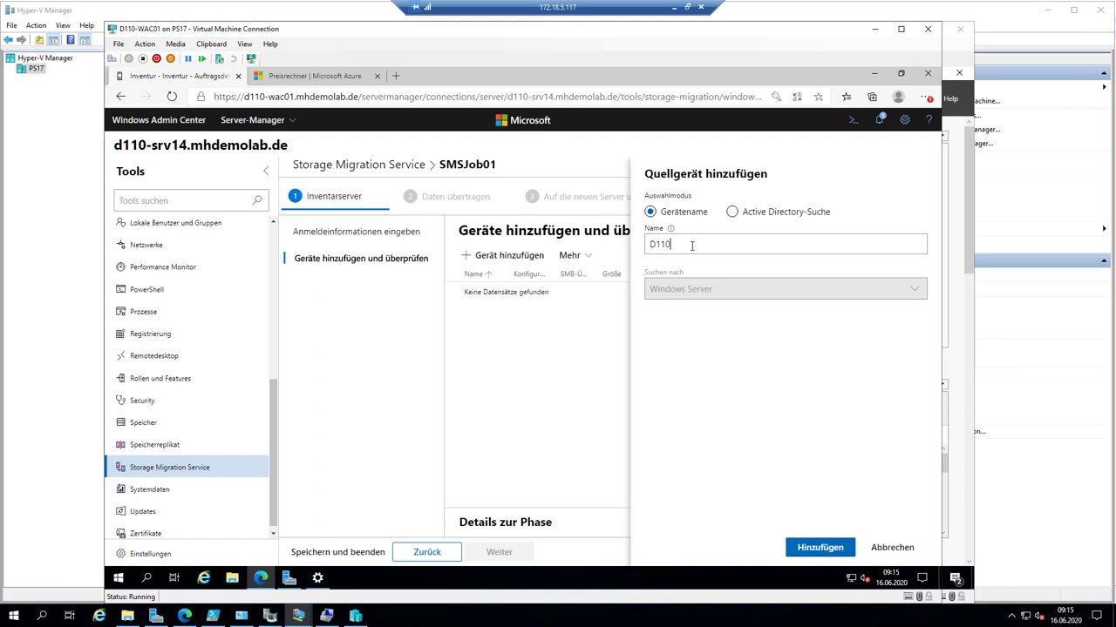
pyautogui.write('-FS2008R2')
pyautogui.click(836, 548)
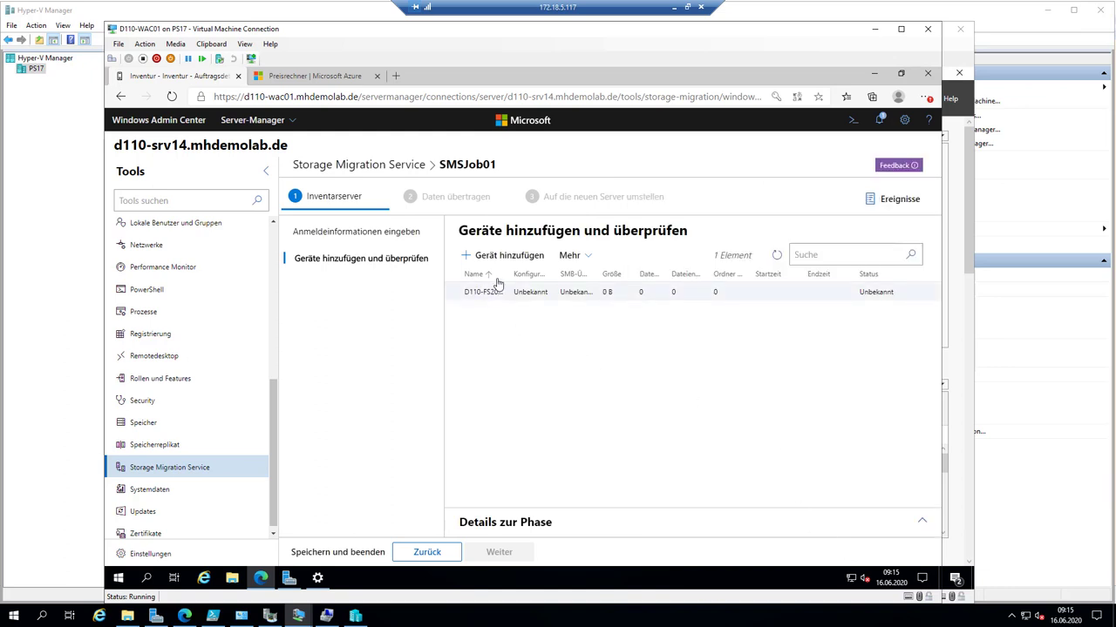
pyautogui.moveTo(507, 273); pyautogui.dragTo(562, 273)
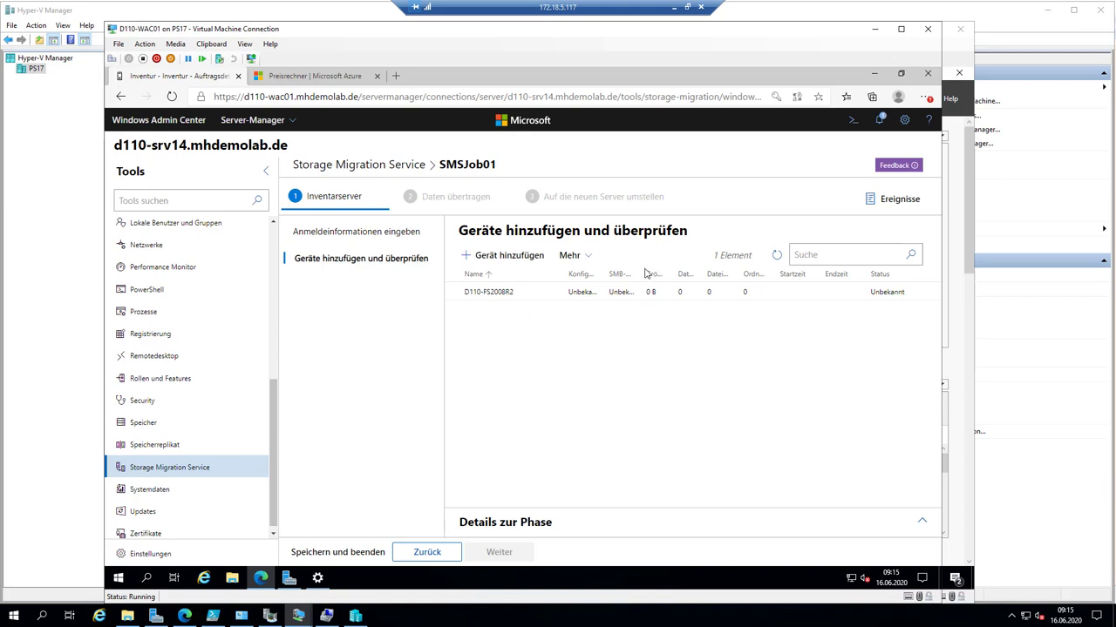
pyautogui.moveTo(644, 274); pyautogui.dragTo(672, 275)
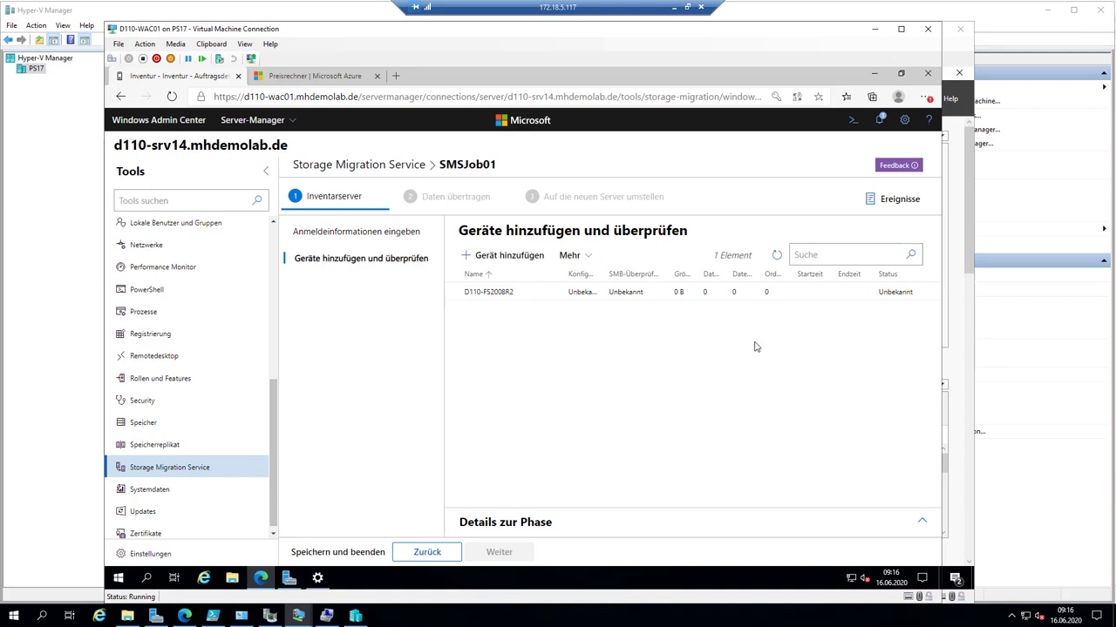
# - Narrow the Tools pane and run Überprüfung starten from the Mehr menu on D110-FS2008R2
pyautogui.click(583, 255)
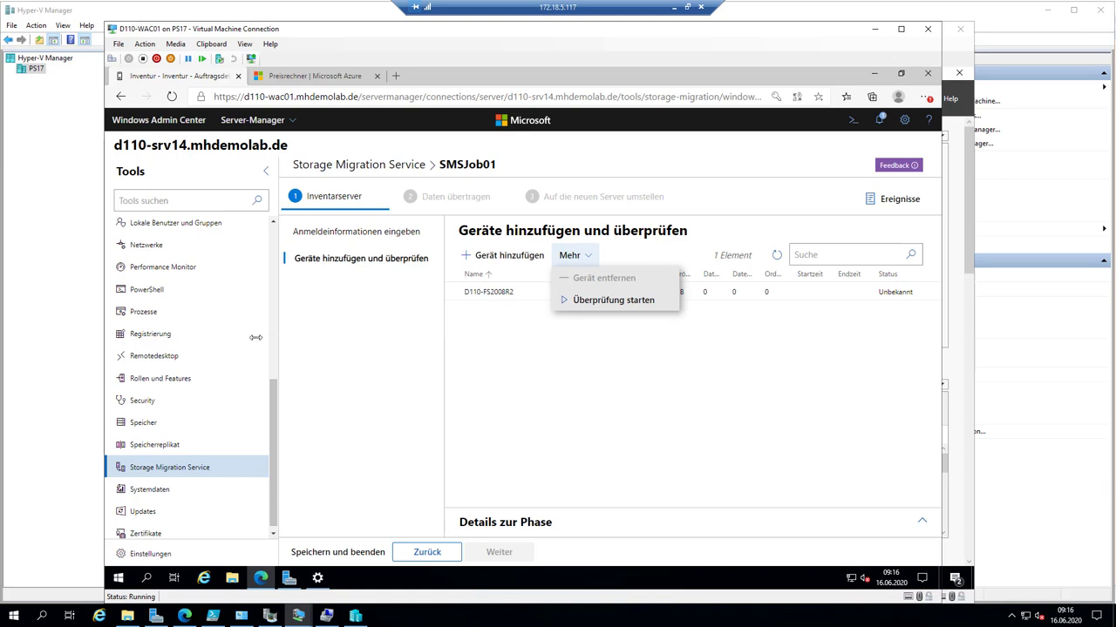
pyautogui.moveTo(255, 337); pyautogui.dragTo(195, 336)
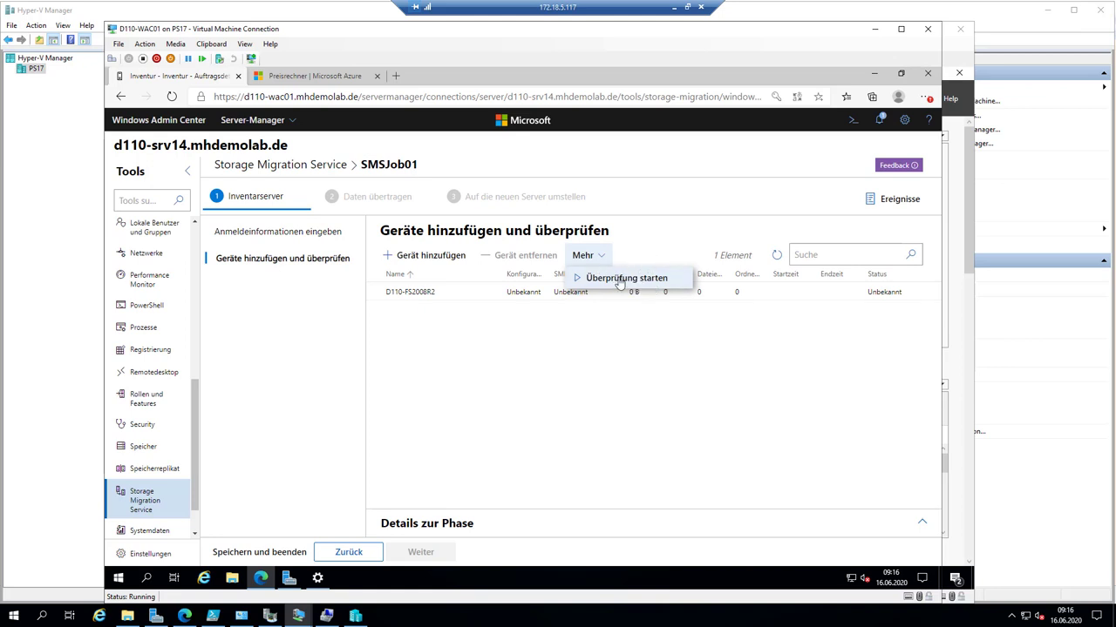
pyautogui.click(620, 279)
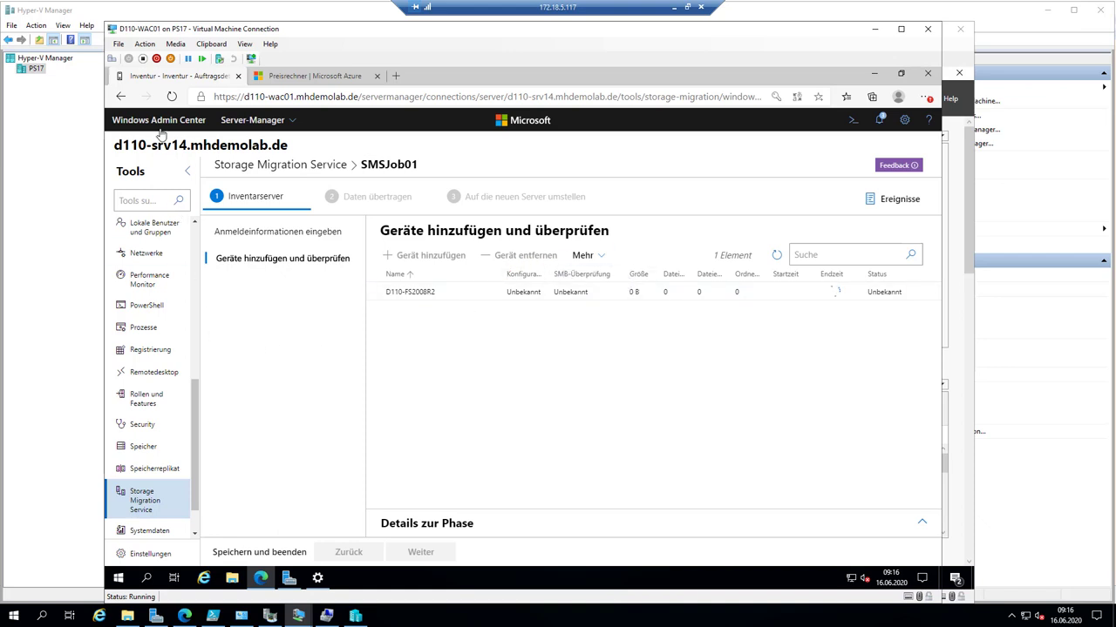
# - Connect to the D110-FS02 virtual machine console from Hyper-V Manager
pyautogui.click(82, 162)
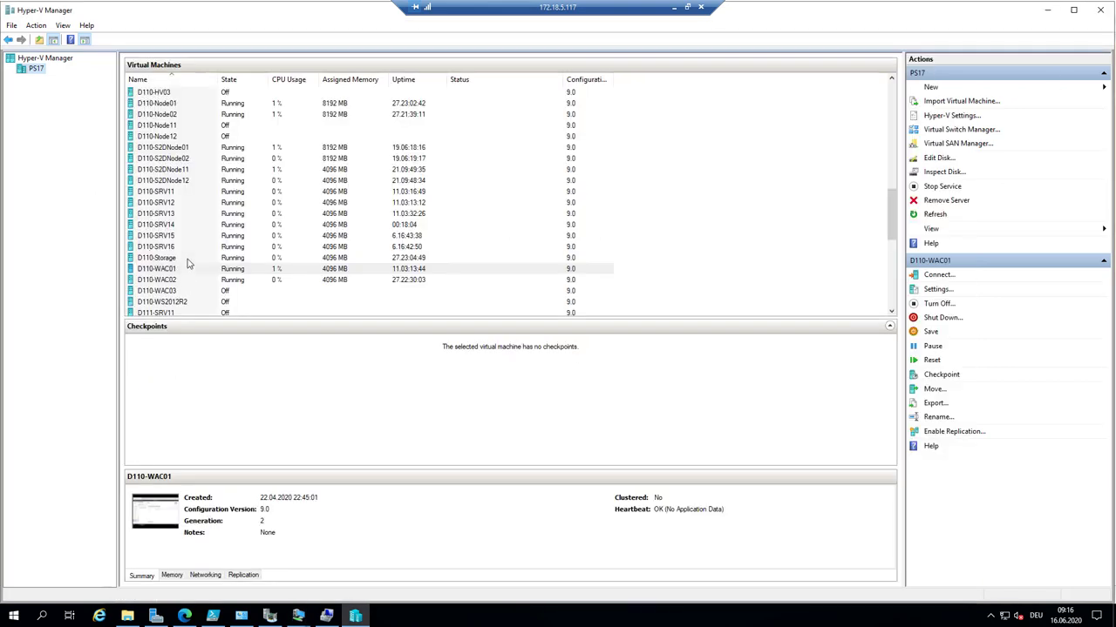
pyautogui.scroll(2, 219, 186)
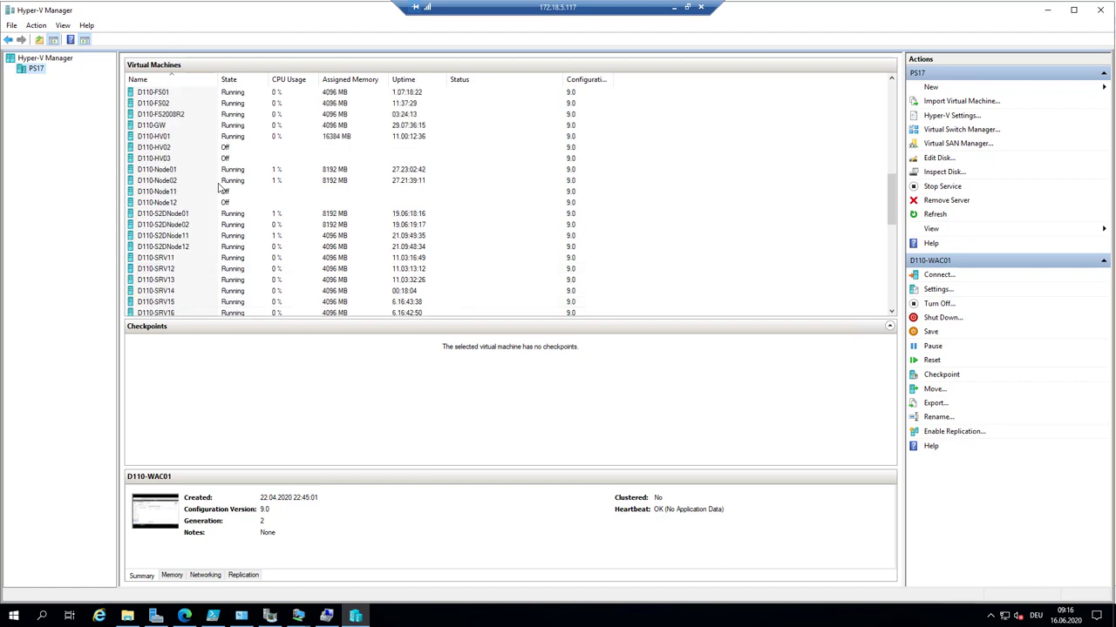
pyautogui.click(194, 105)
pyautogui.rightClick(194, 105)
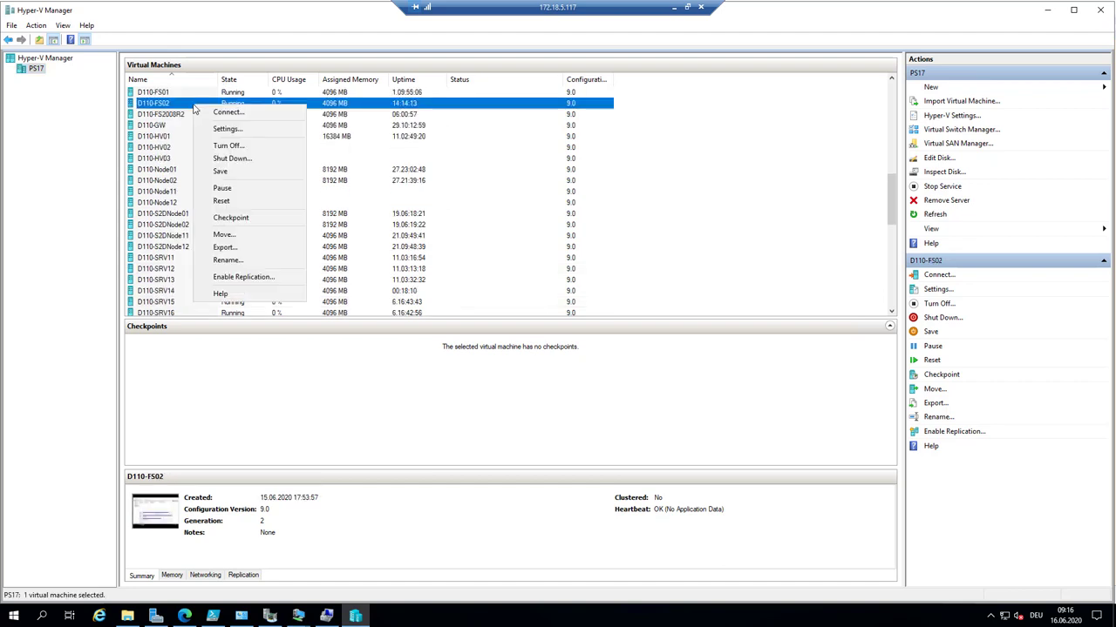
pyautogui.click(254, 114)
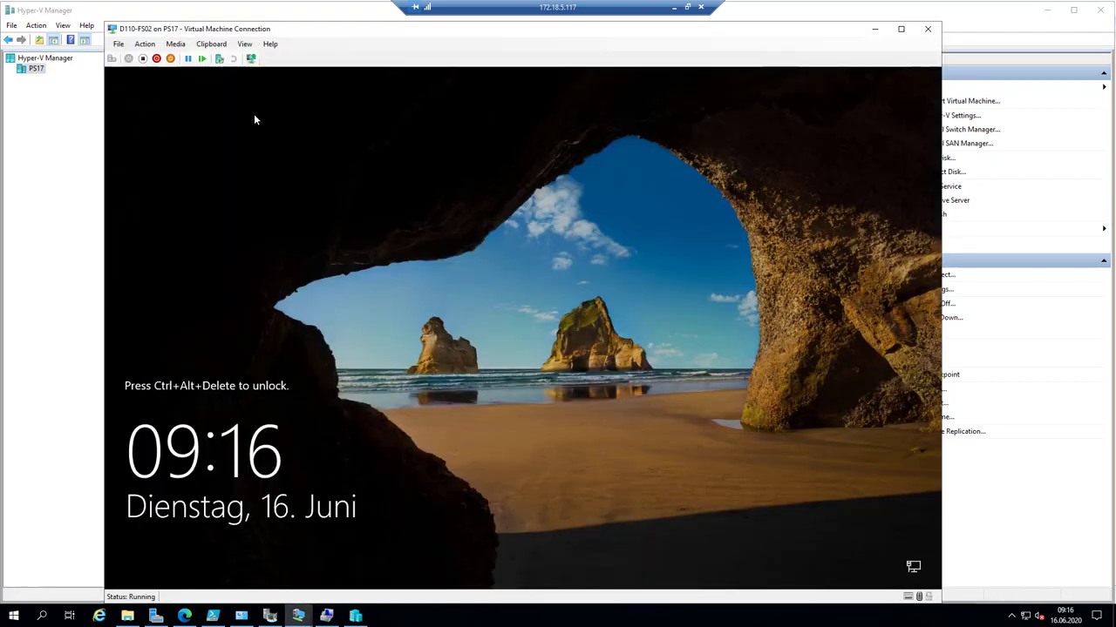
# - Sign in to D110-FS02 with the administrator password and close Windows Update settings
pyautogui.click(112, 58)
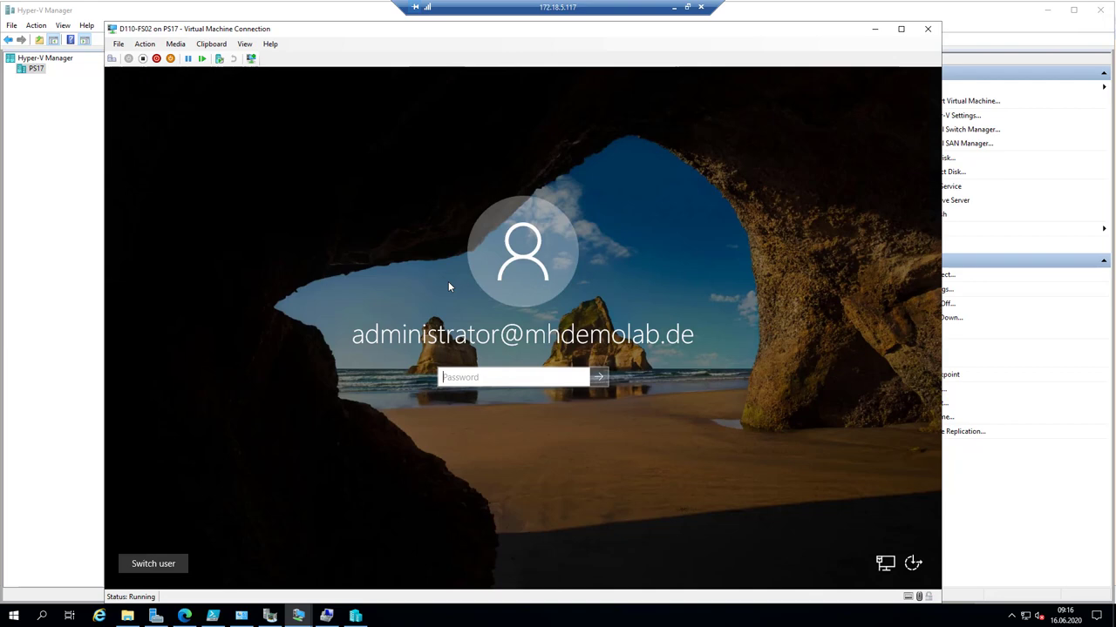
pyautogui.write('********')
pyautogui.press('Return')
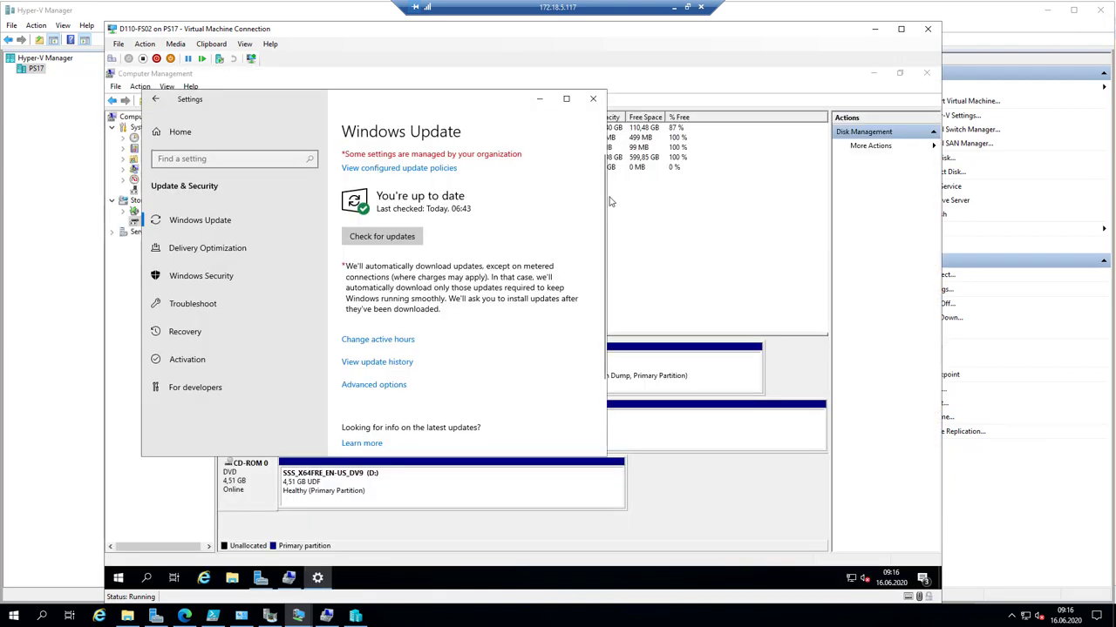
pyautogui.click(592, 98)
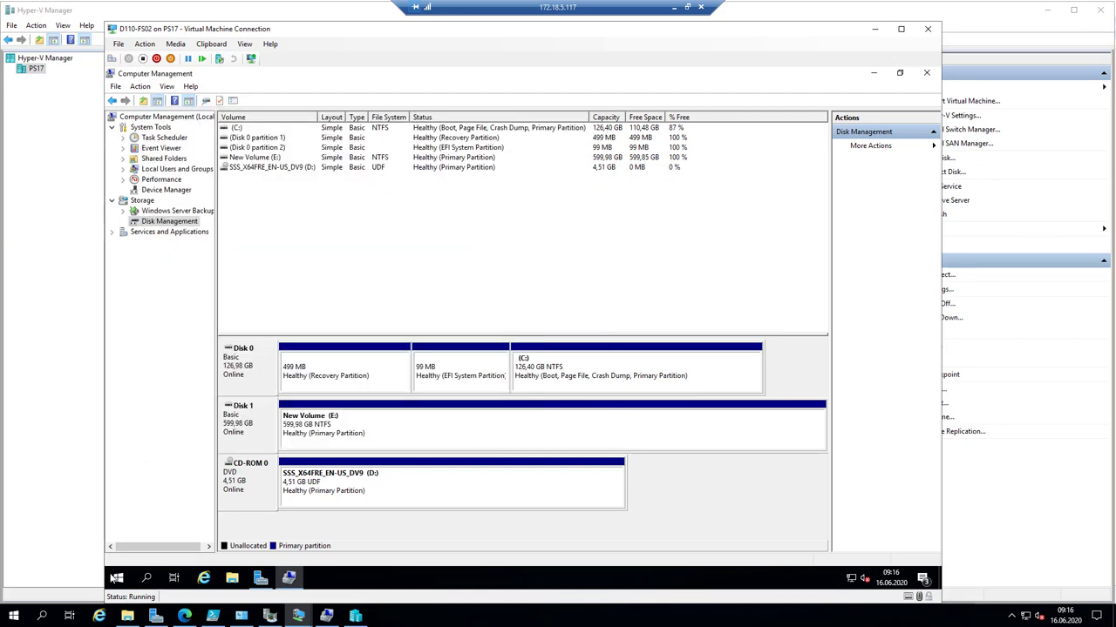
pyautogui.click(262, 579)
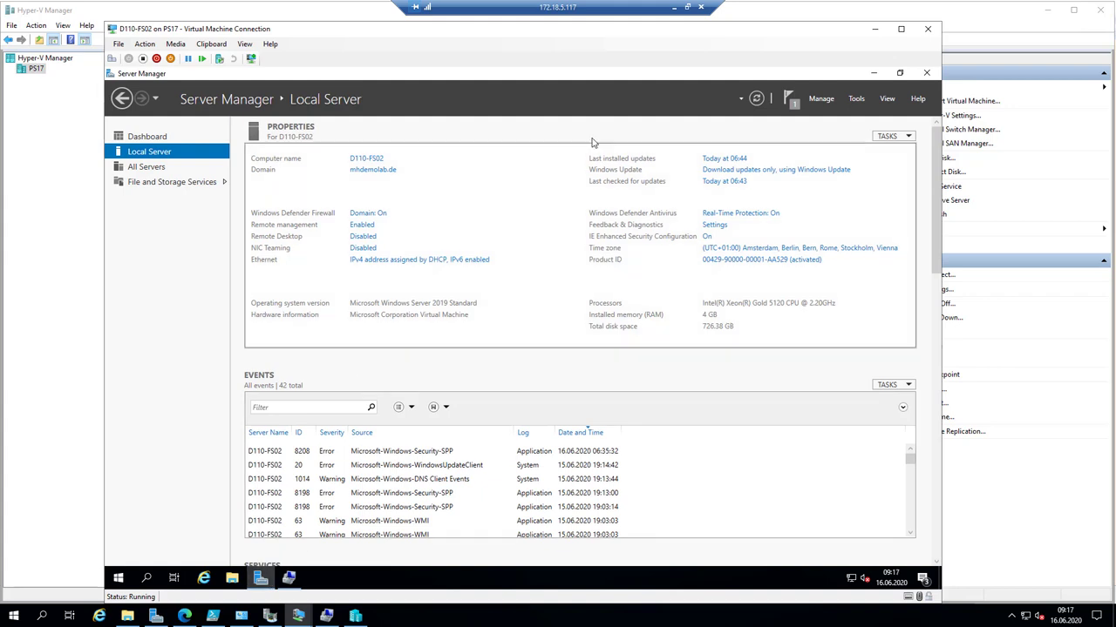
# - Start Add Roles and Features and advance with defaults to the Features page
pyautogui.click(824, 99)
pyautogui.click(835, 115)
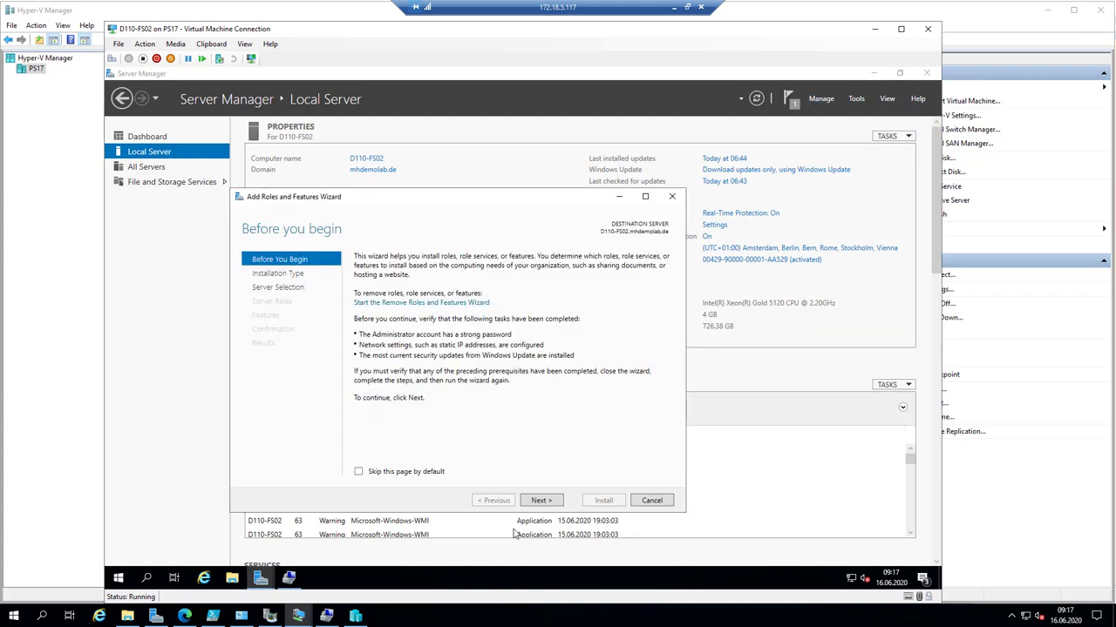
pyautogui.click(538, 501)
pyautogui.click(537, 501)
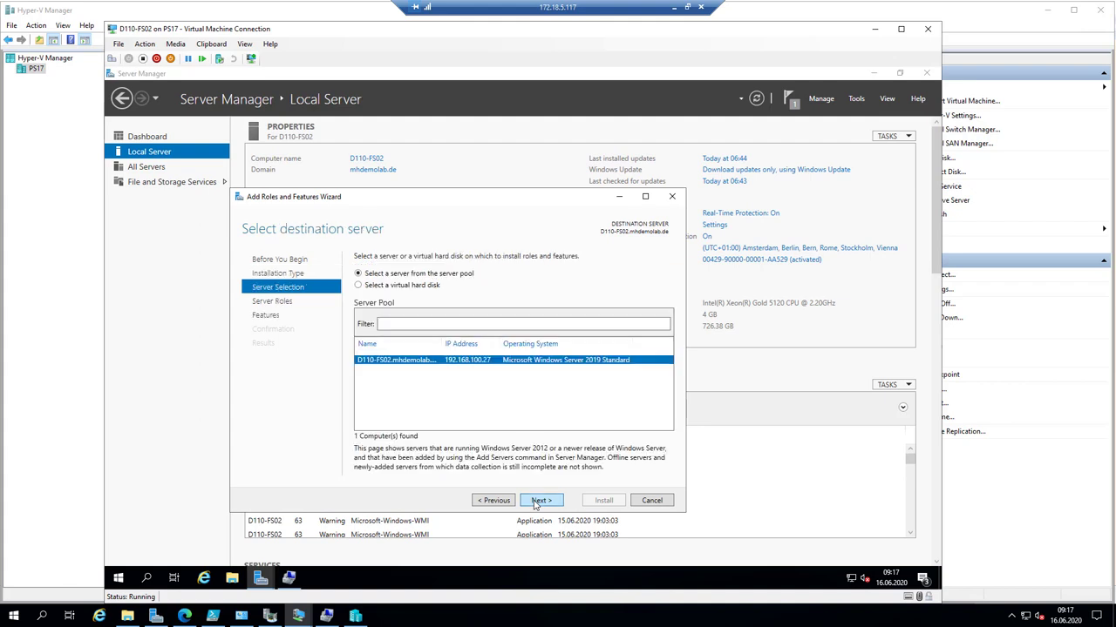
pyautogui.click(537, 501)
pyautogui.click(538, 502)
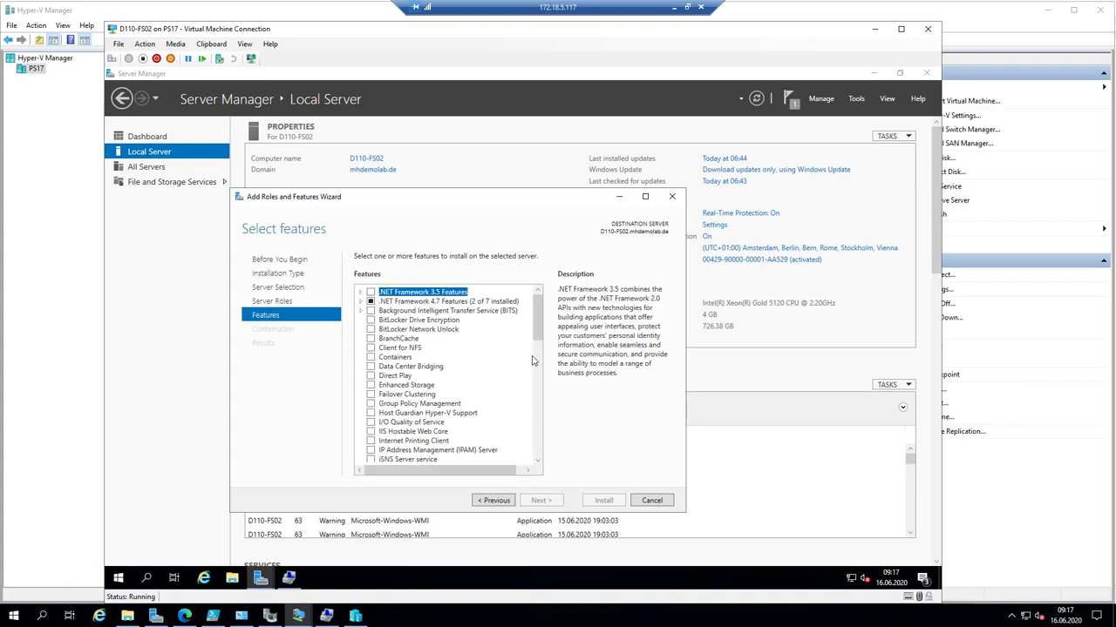
# - Check Storage Migration Service Proxy and install it
pyautogui.moveTo(538, 333); pyautogui.dragTo(540, 402)
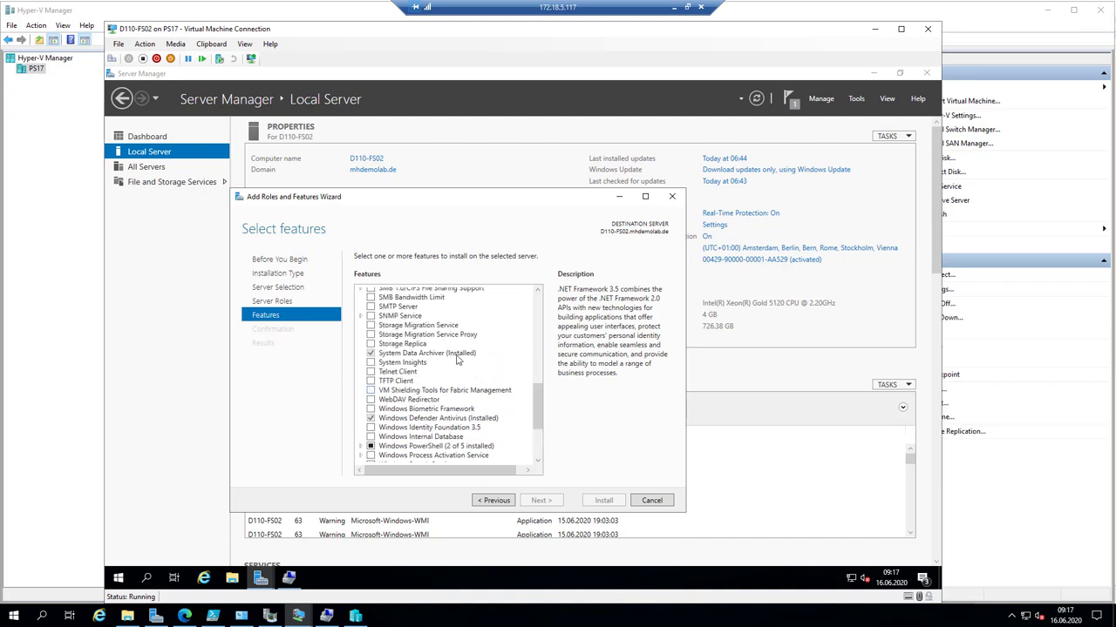
pyautogui.click(370, 336)
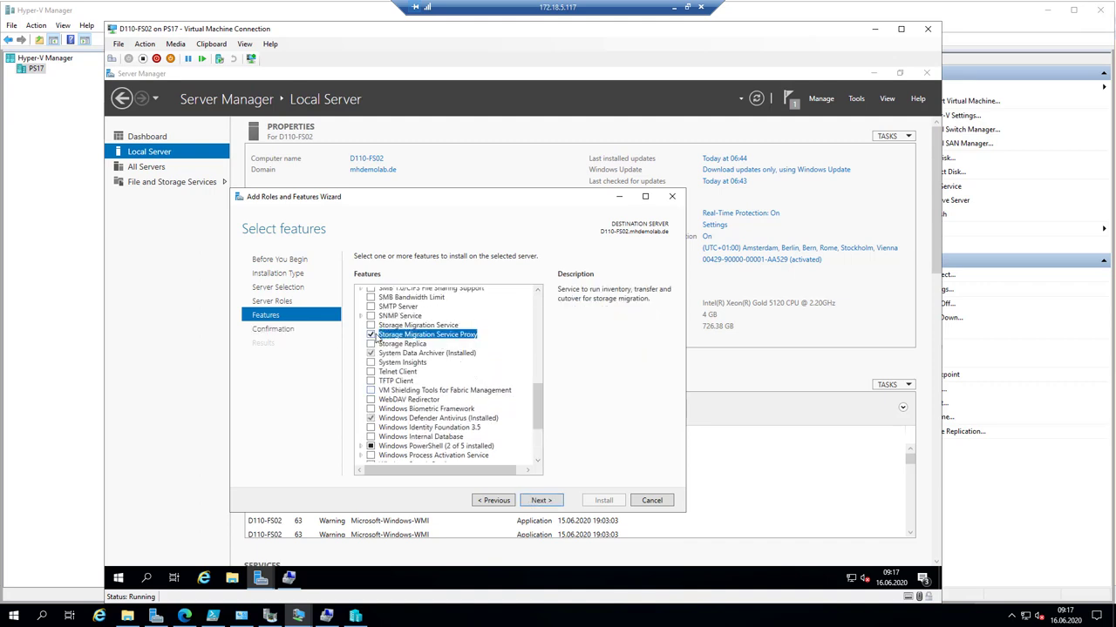
pyautogui.click(434, 327)
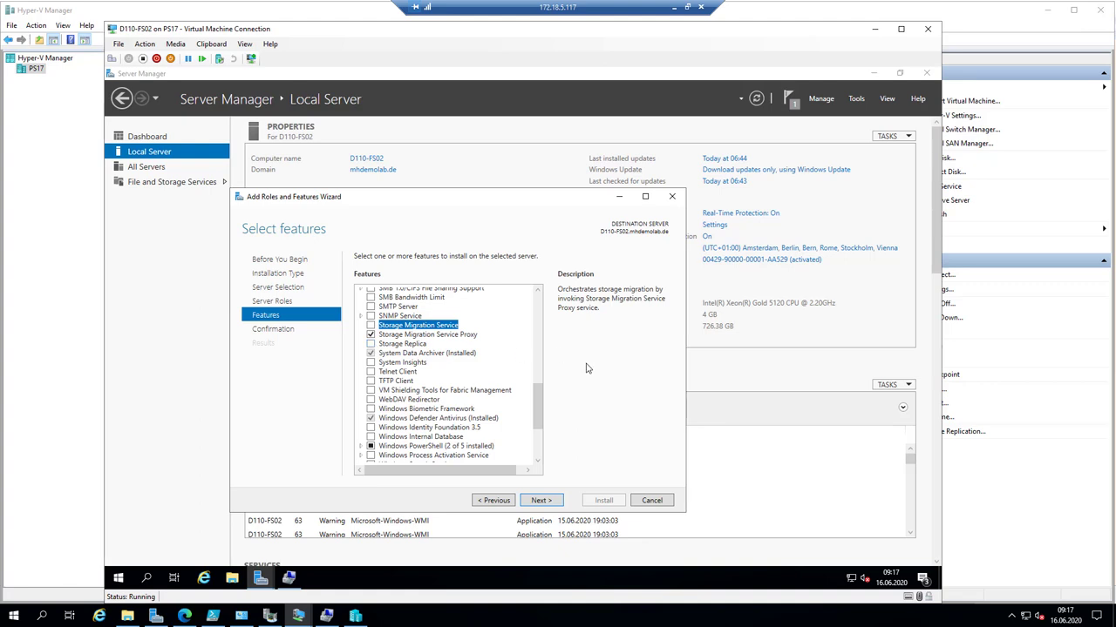
pyautogui.click(548, 504)
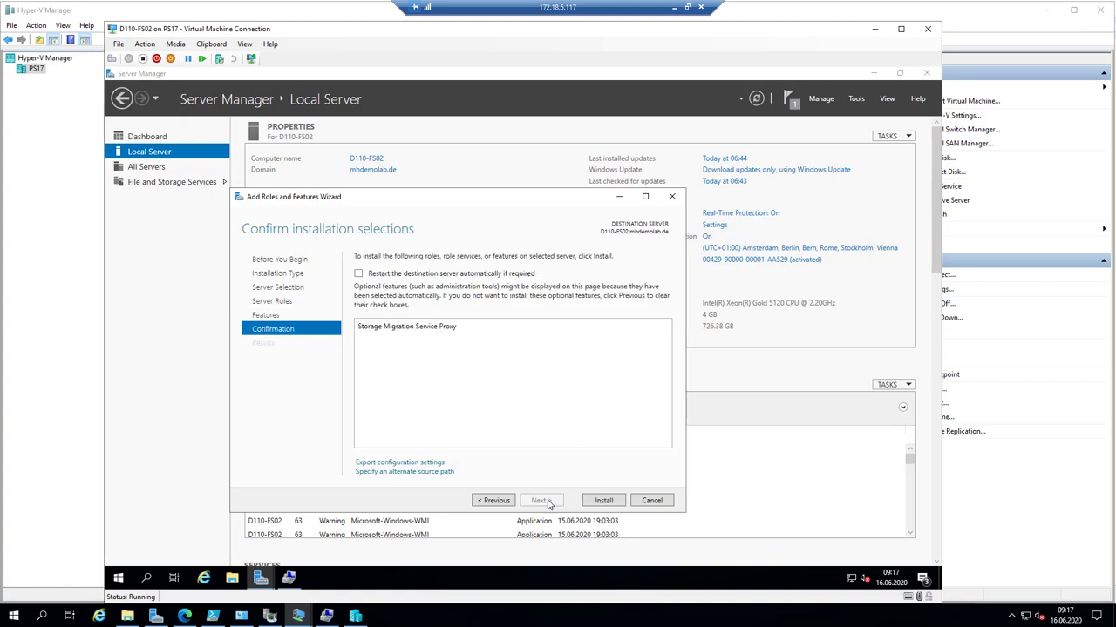
pyautogui.click(601, 502)
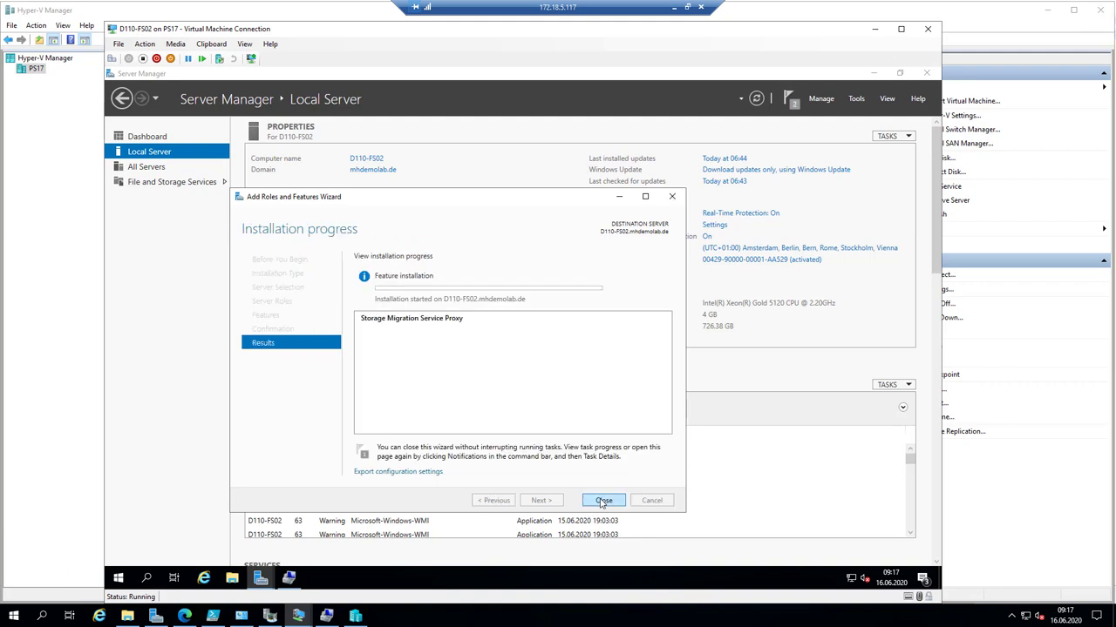
pyautogui.click(298, 615)
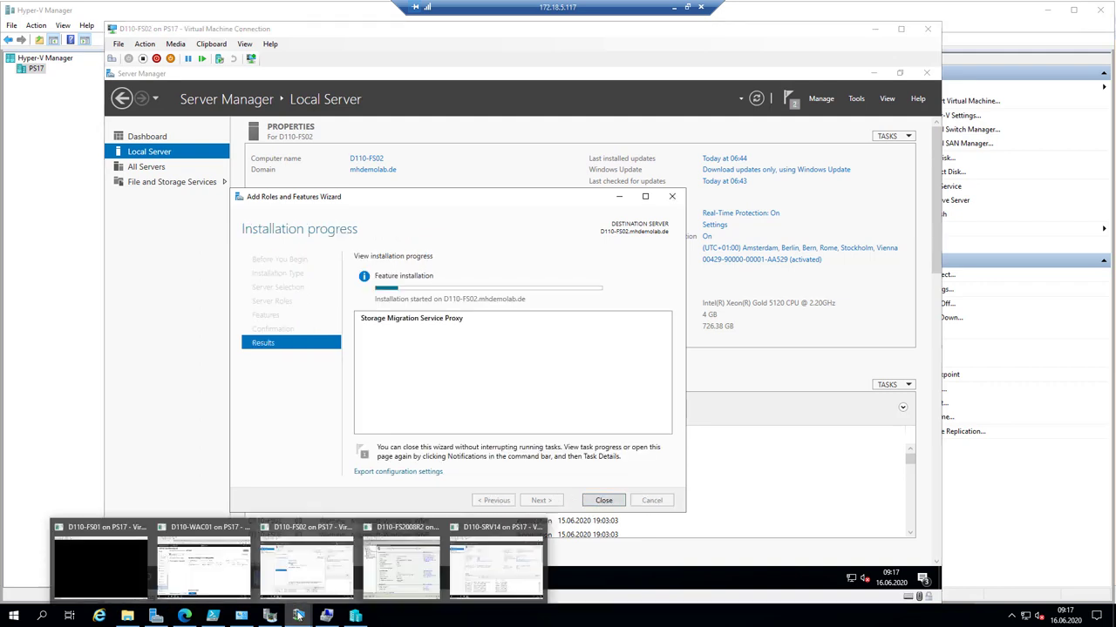
# - Open the scan details for D110-FS2008R2 in Windows Admin Center
pyautogui.click(209, 571)
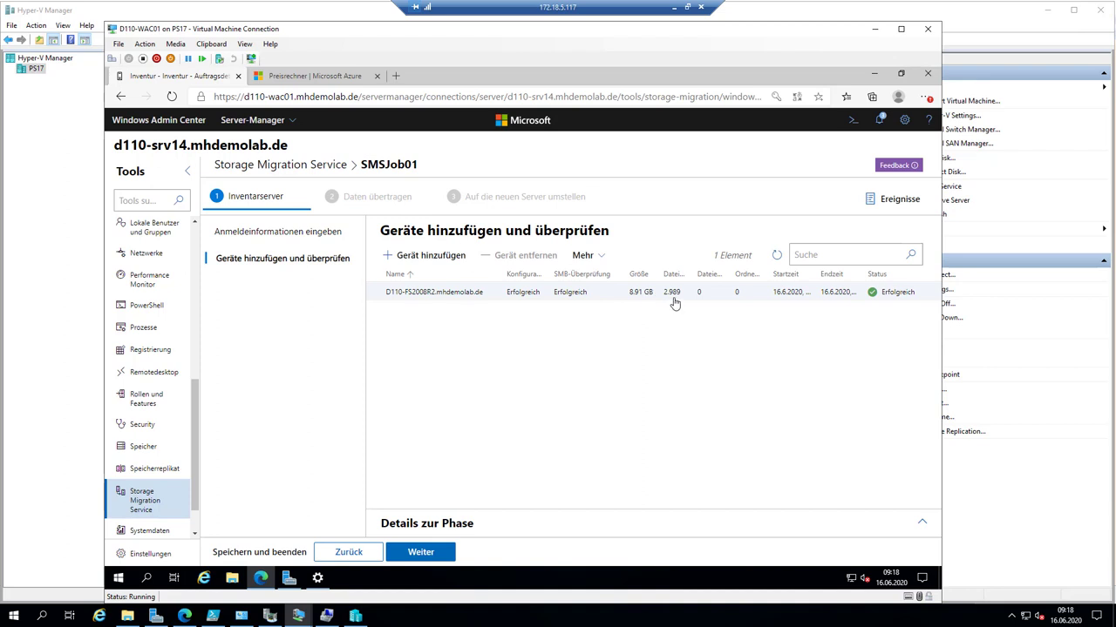
pyautogui.click(858, 294)
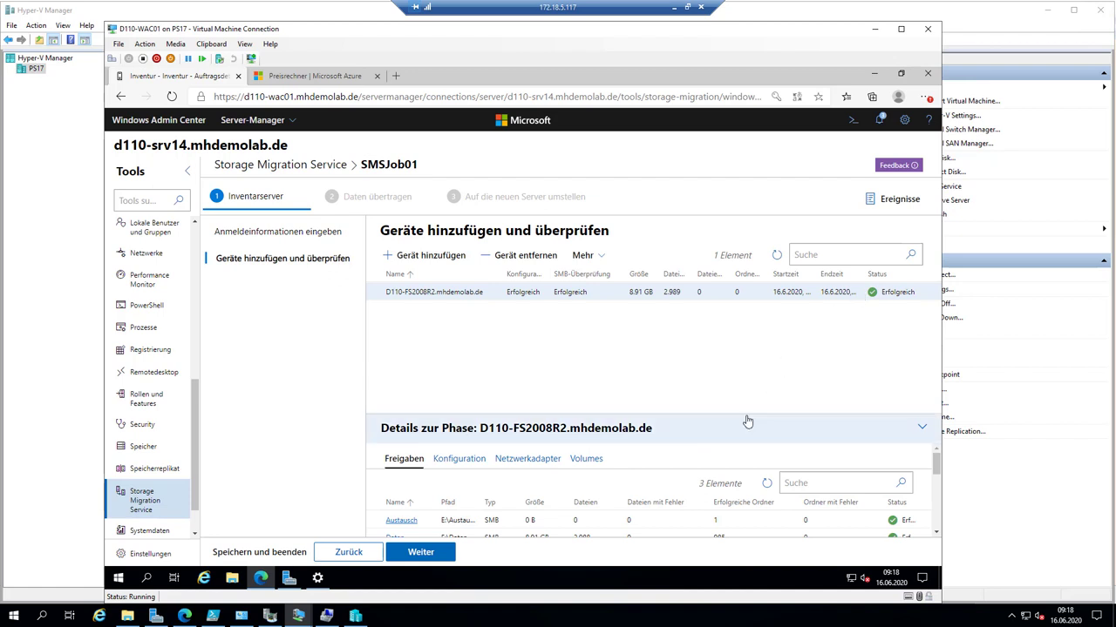
pyautogui.moveTo(744, 415); pyautogui.dragTo(735, 319)
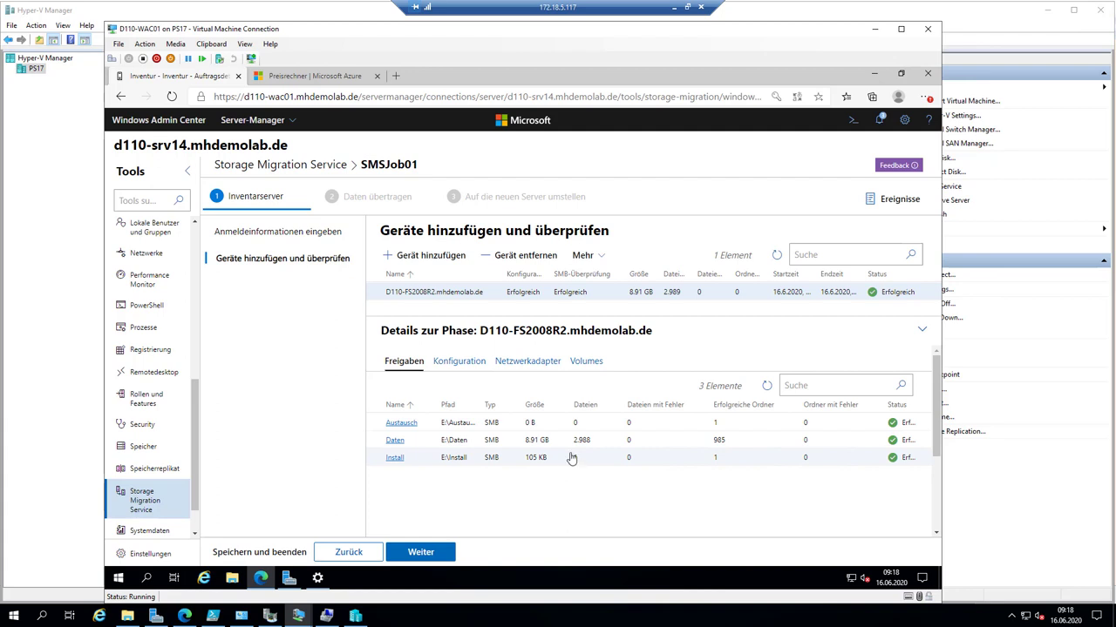
pyautogui.click(464, 370)
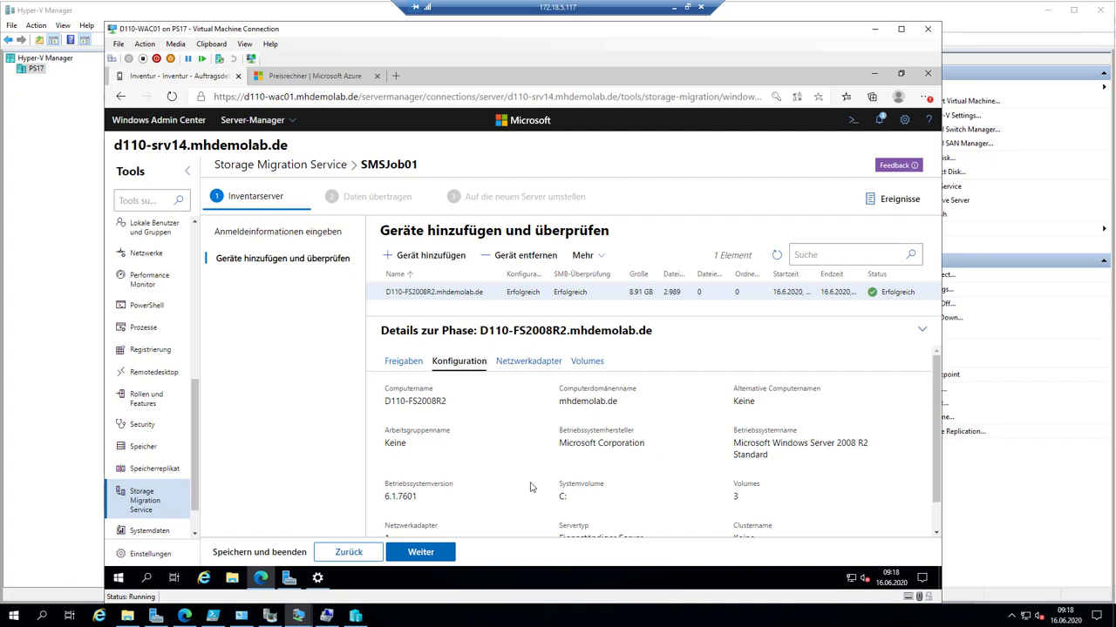
# - Review the scanned server's network adapter and its three volumes
pyautogui.scroll(-1, 531, 488)
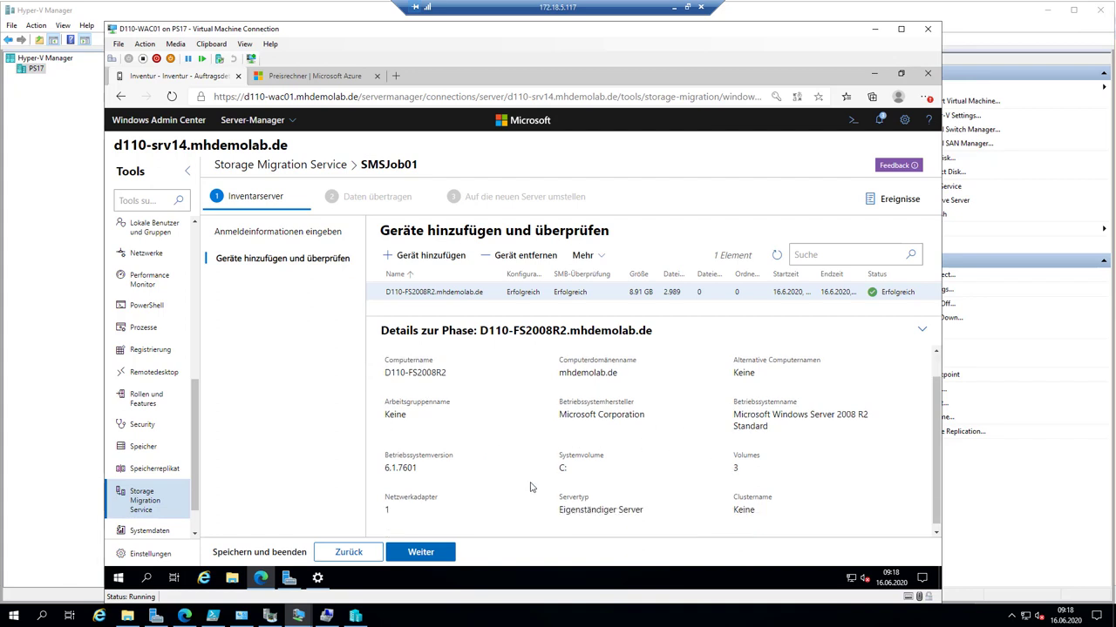
pyautogui.scroll(1, 437, 493)
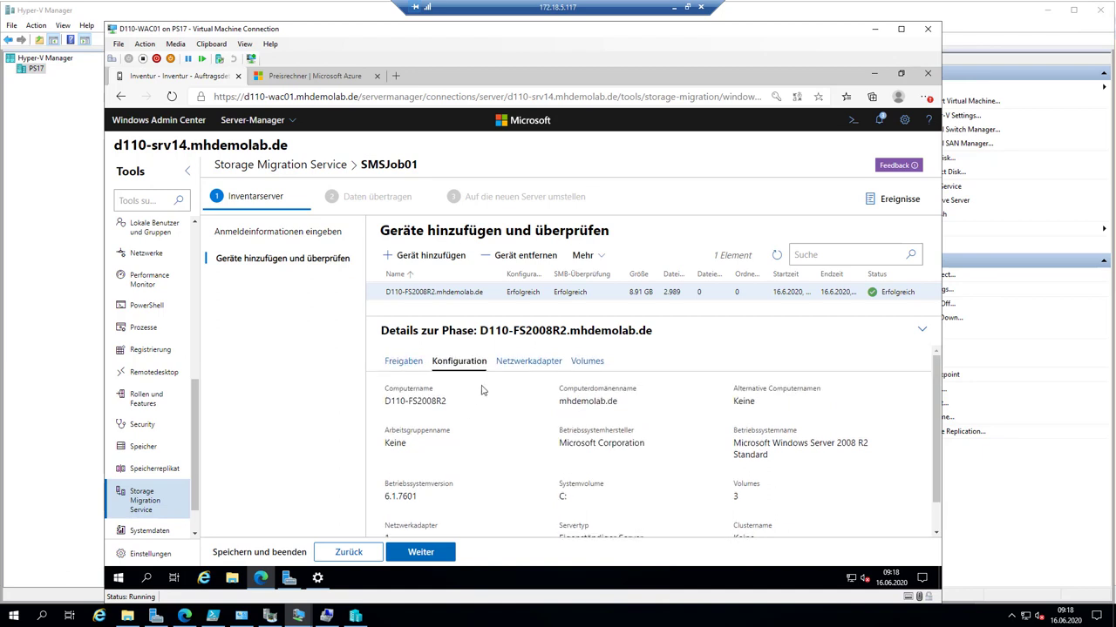
pyautogui.click(521, 362)
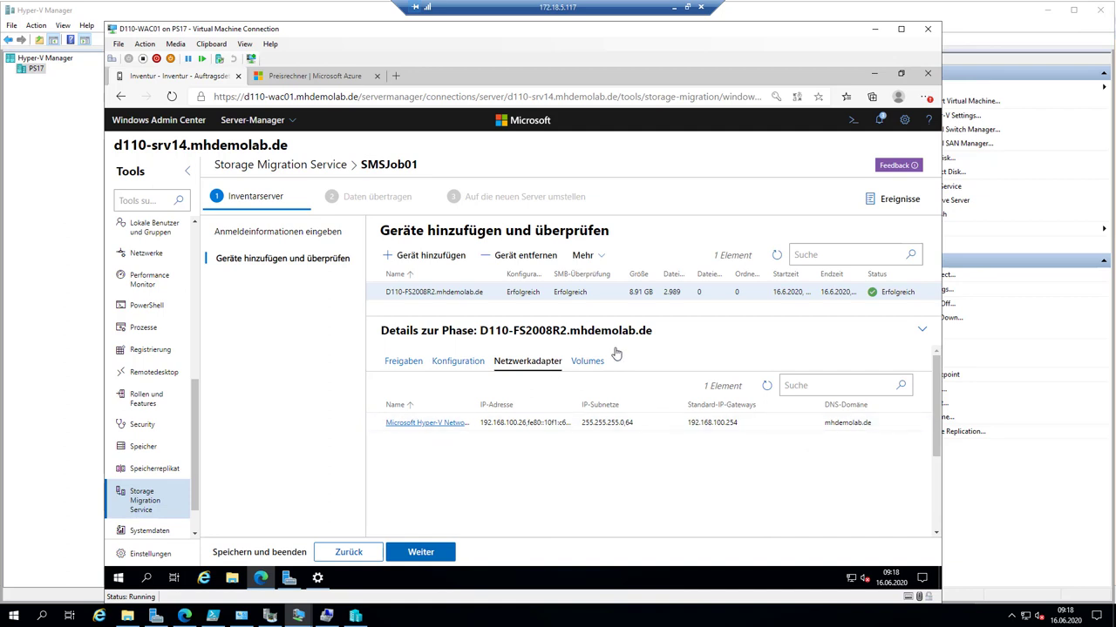
pyautogui.click(590, 362)
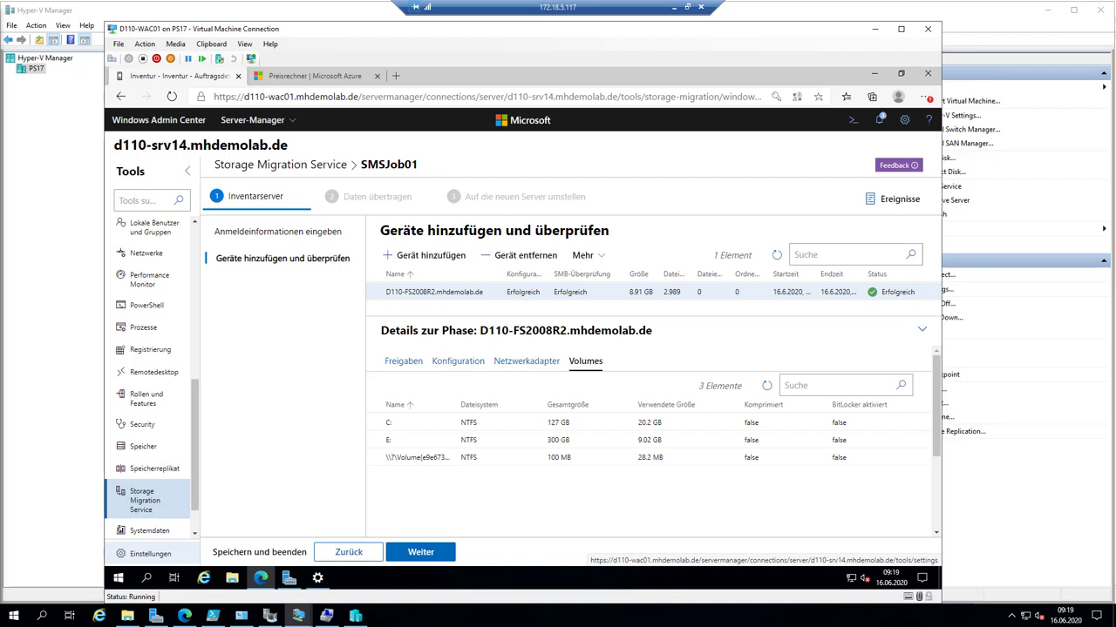
pyautogui.click(36, 343)
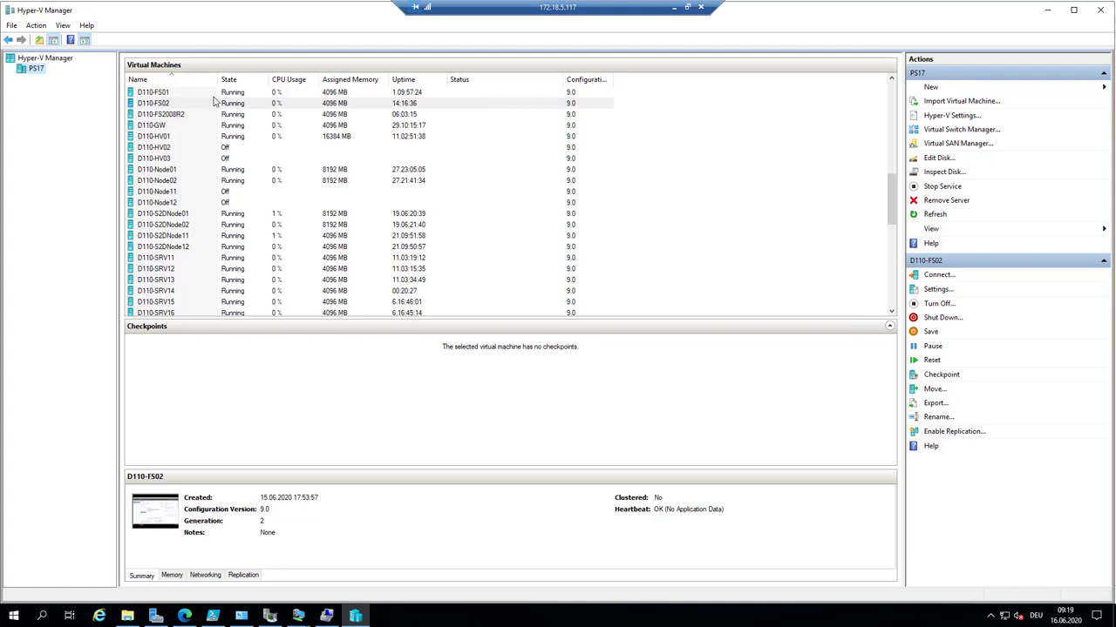
# - Enlarge the VM list and magnify the top of it
pyautogui.moveTo(302, 319); pyautogui.dragTo(305, 418)
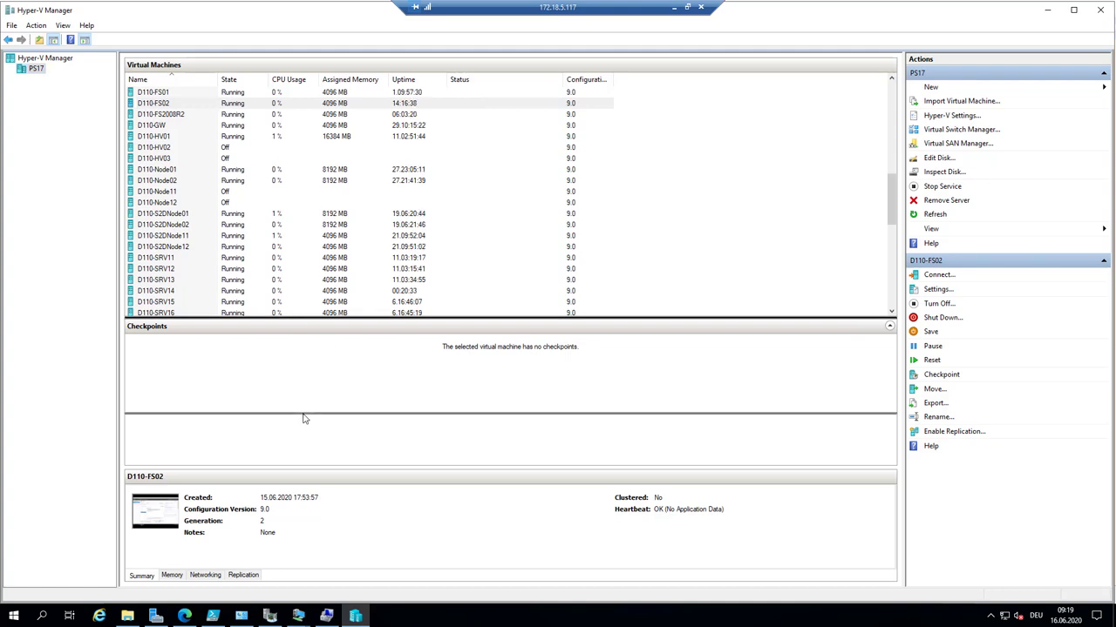
pyautogui.click(502, 619)
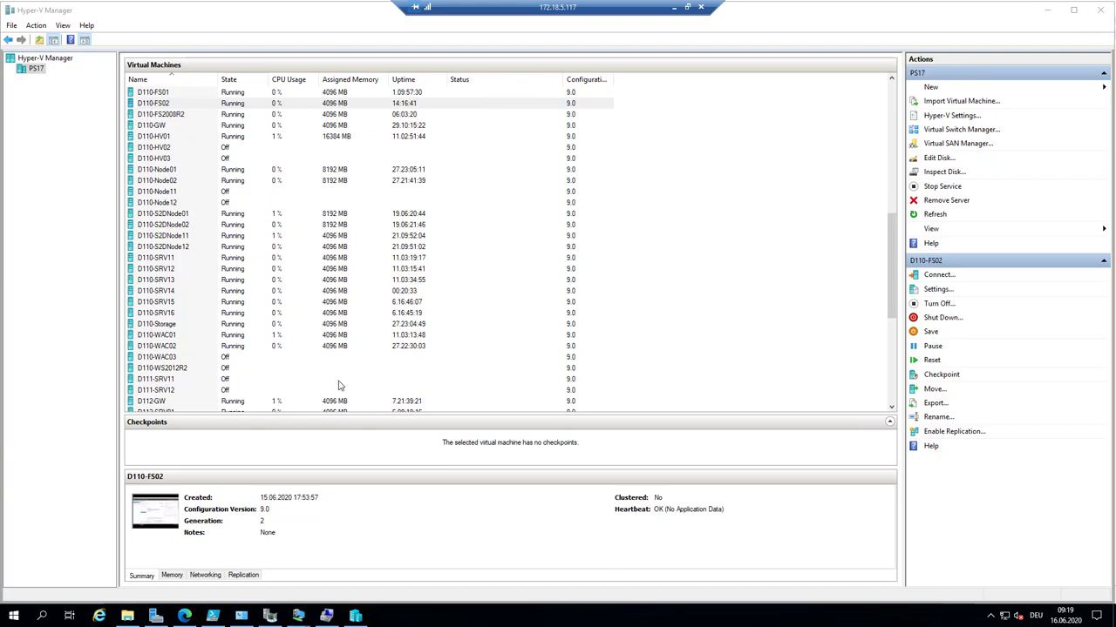
pyautogui.press('super+plus')
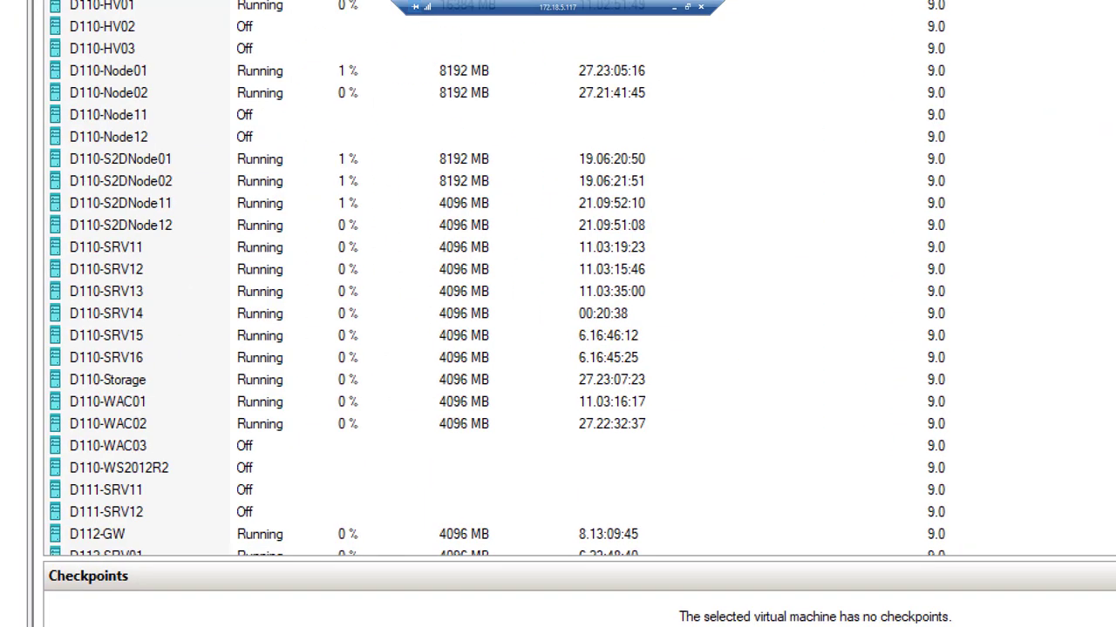
pyautogui.press('super+plus')
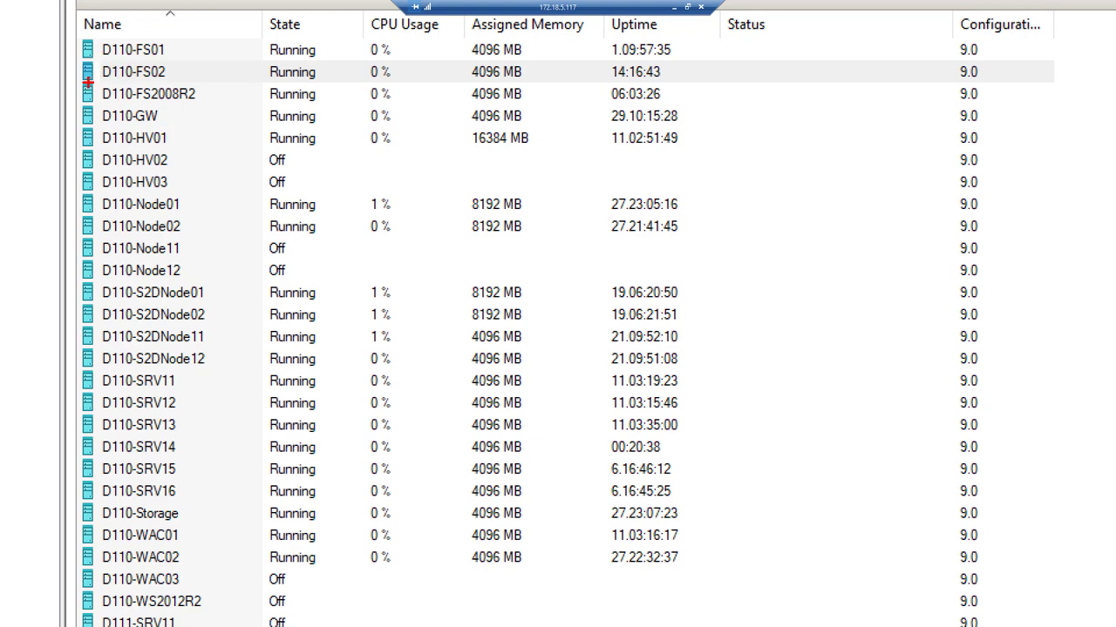
# - Box D110-FS2008R2 red, D110-FS02 green, D110-SRV14 blue and D110-WAC01 yellow
pyautogui.moveTo(77, 80)
pyautogui.mouseDown()
pyautogui.moveTo(115, 101)
pyautogui.moveTo(220, 104)
pyautogui.mouseUp()
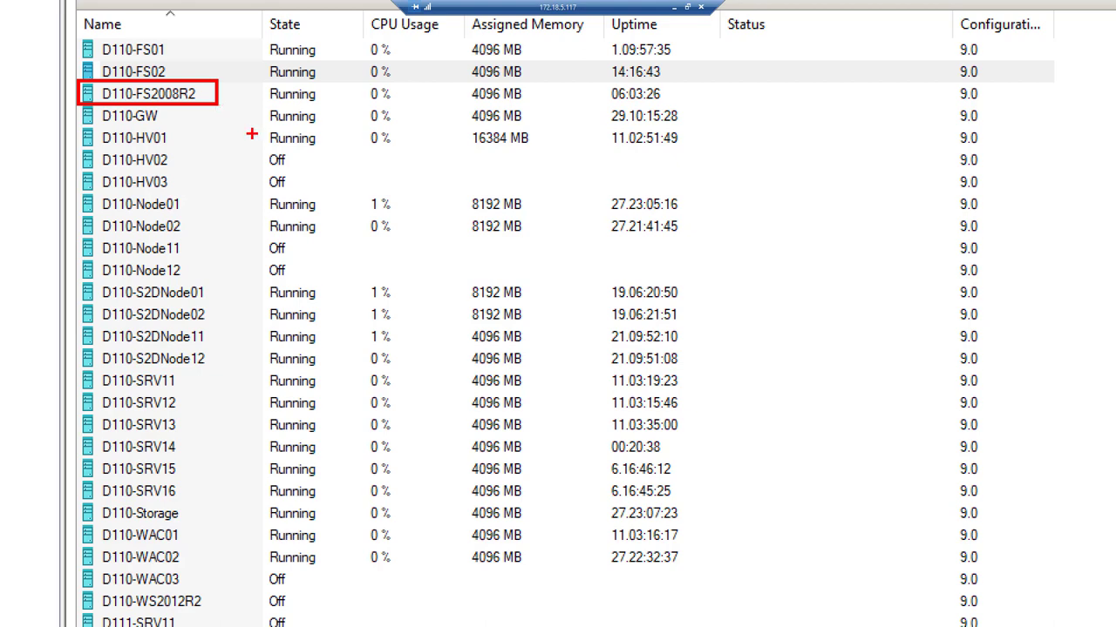
pyautogui.press('g')
pyautogui.moveTo(77, 57); pyautogui.dragTo(221, 84)
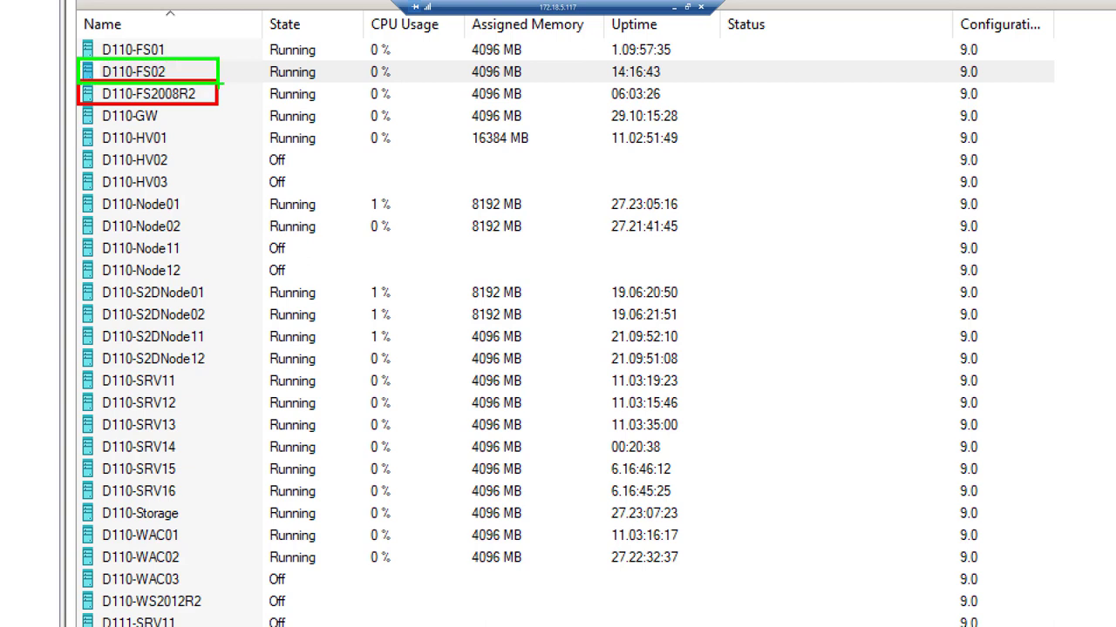
pyautogui.press('b')
pyautogui.moveTo(75, 434)
pyautogui.mouseDown()
pyautogui.moveTo(199, 449)
pyautogui.moveTo(197, 459)
pyautogui.mouseUp()
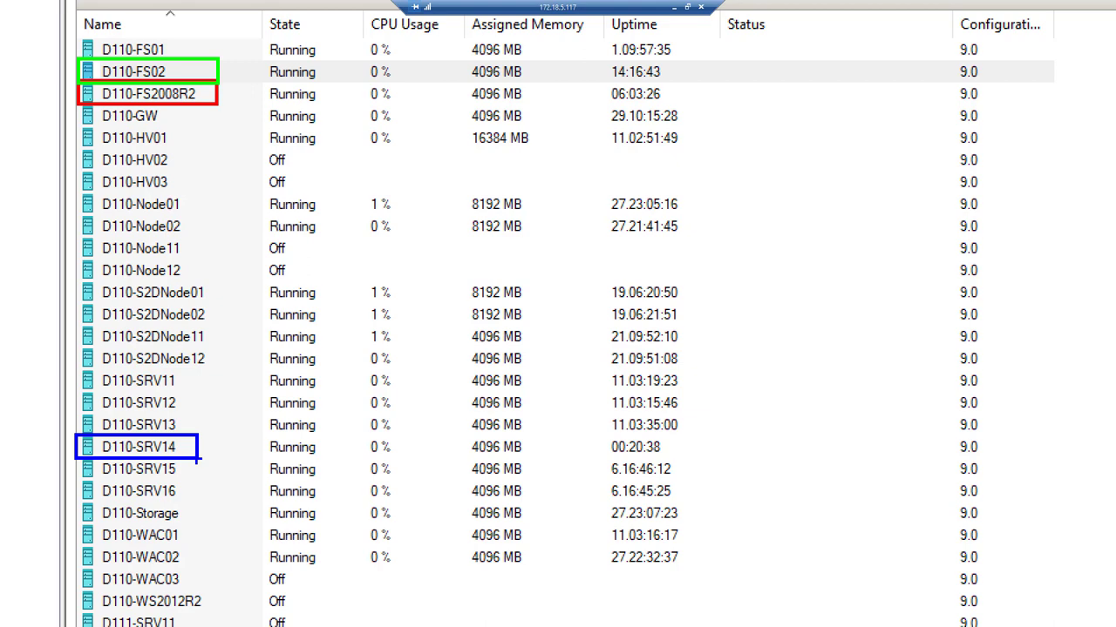
pyautogui.press('y')
pyautogui.moveTo(69, 522); pyautogui.dragTo(201, 549)
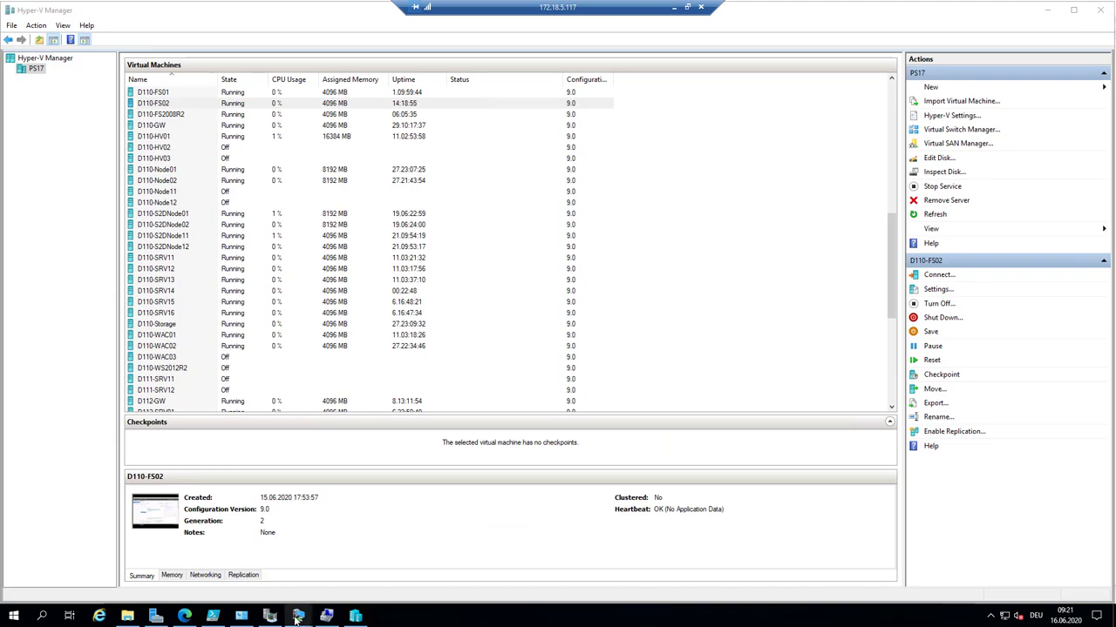
# - On D110-WAC01, advance SMSJob01 with Weiter to the transfer step, then switch to D110-FS02
pyautogui.moveTo(296, 616)
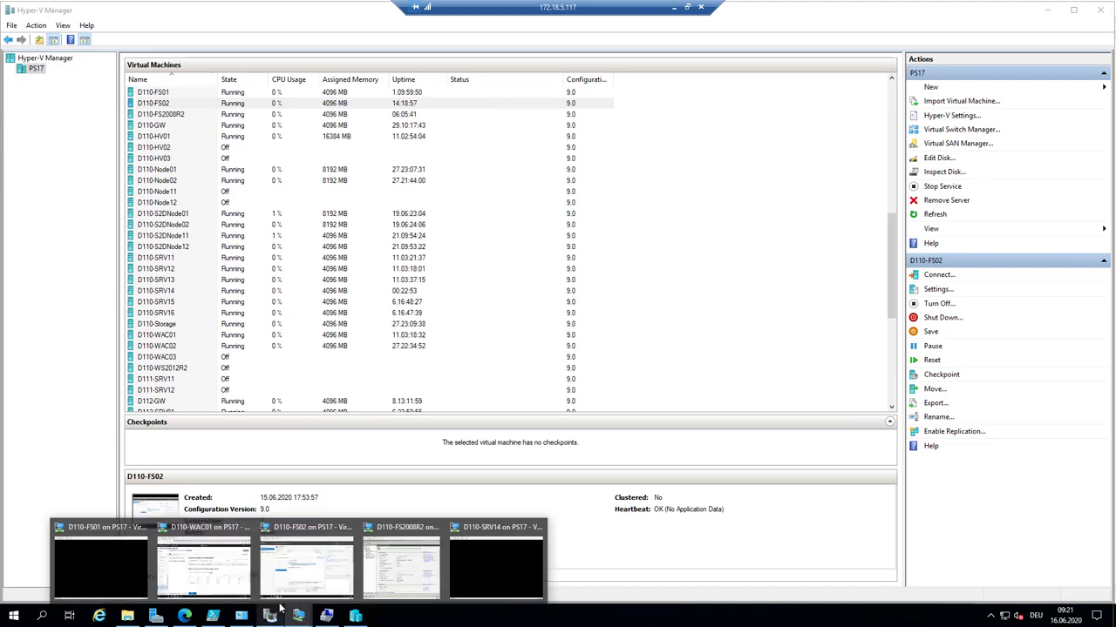
pyautogui.click(219, 566)
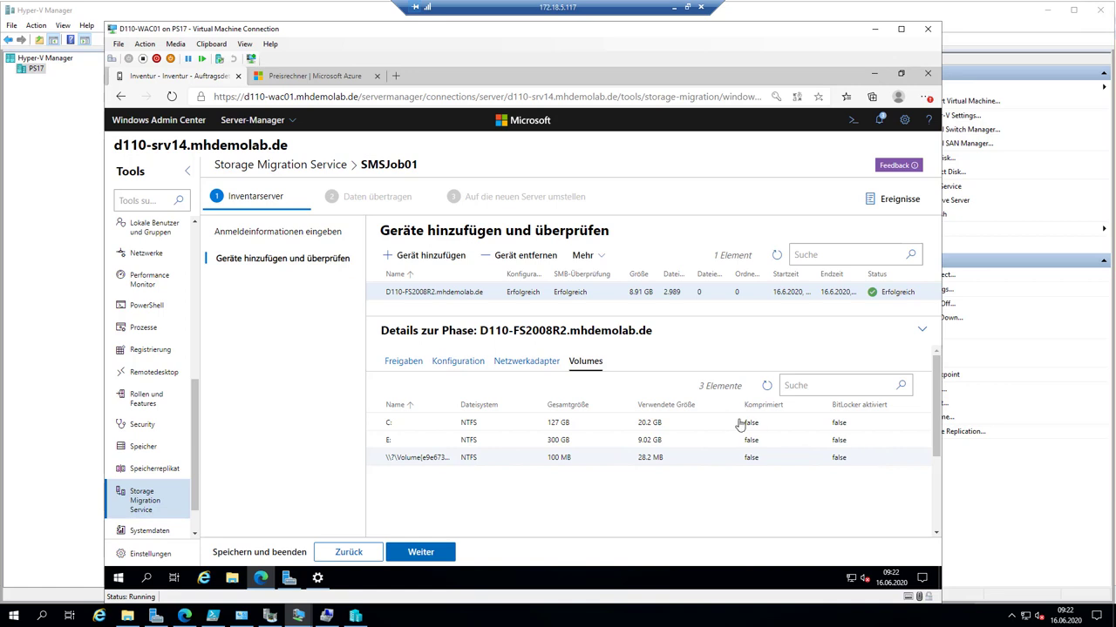
pyautogui.click(422, 553)
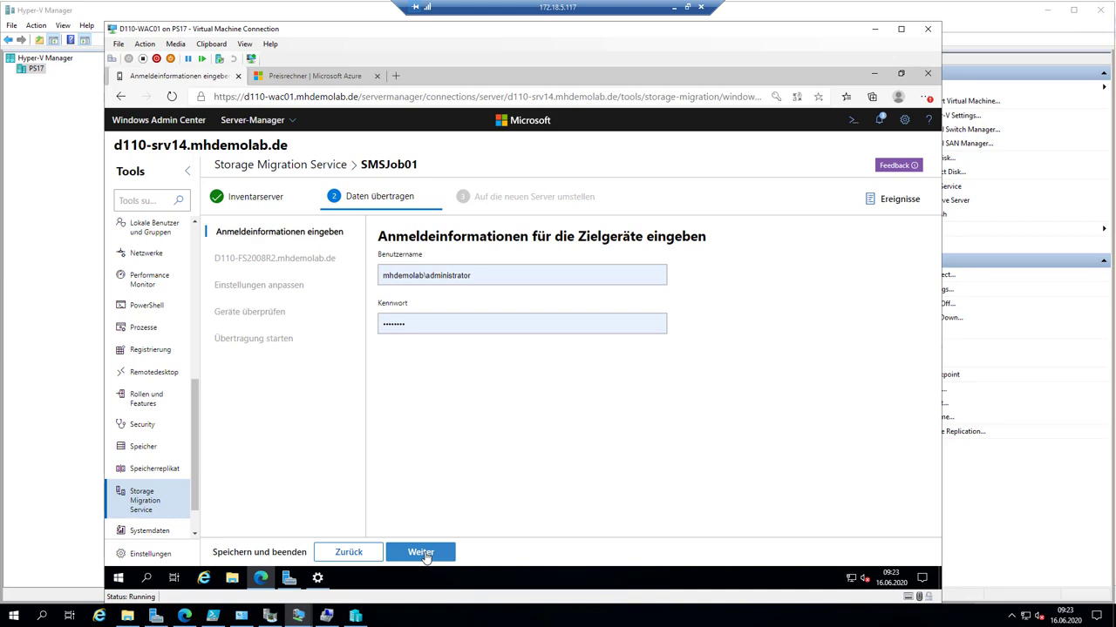
pyautogui.click(300, 616)
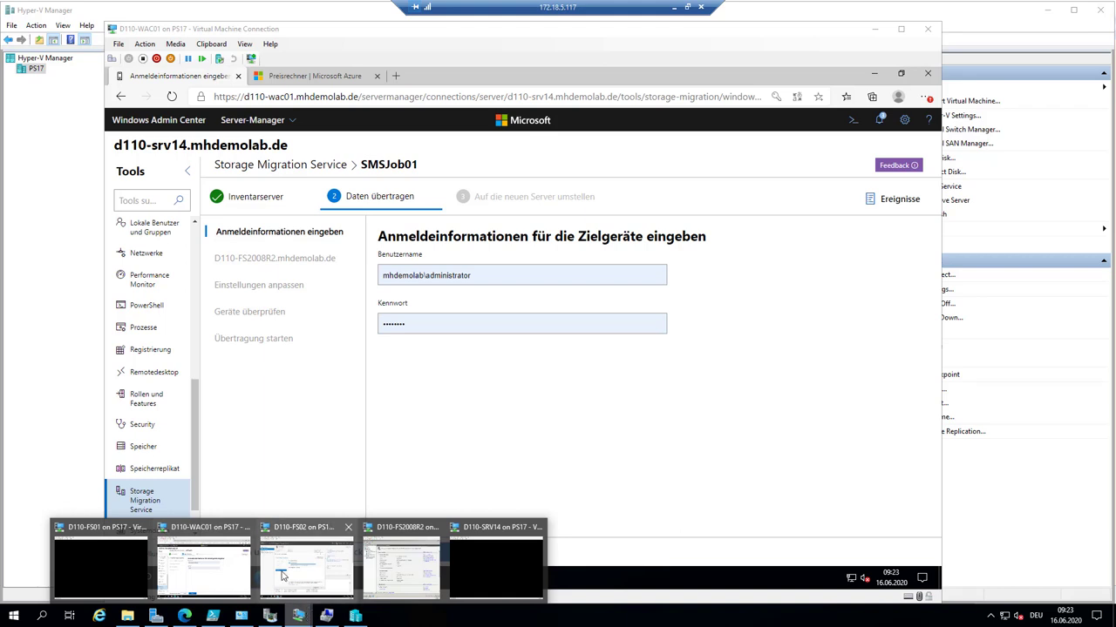
pyautogui.click(307, 566)
# - Close the finished wizard and verify File Server is installed under File and Storage Services
pyautogui.click(604, 500)
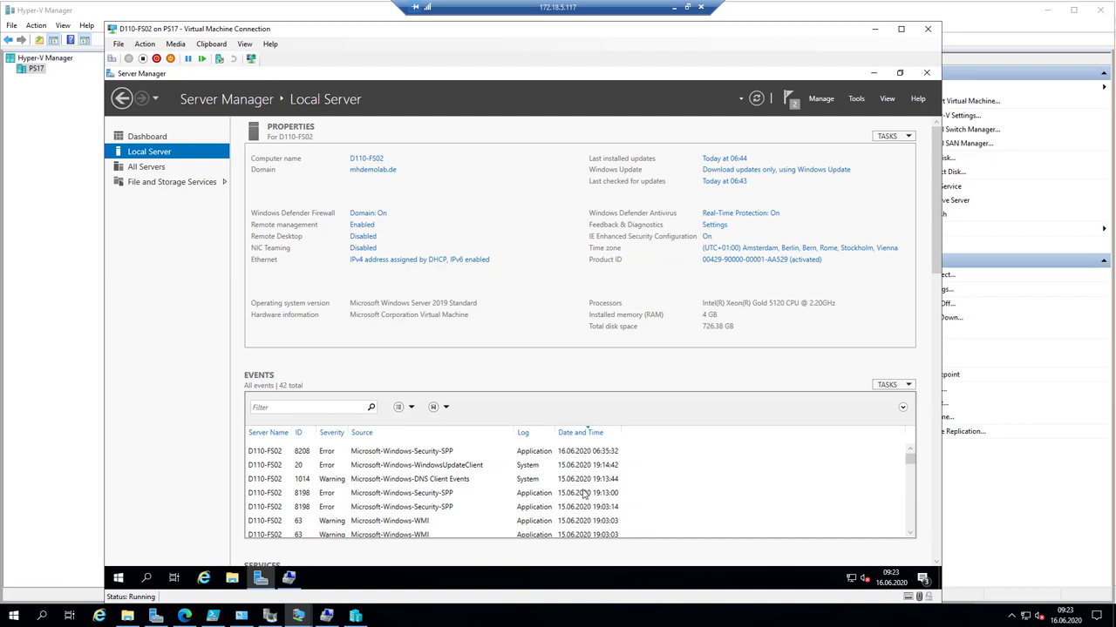
pyautogui.click(817, 99)
pyautogui.click(841, 114)
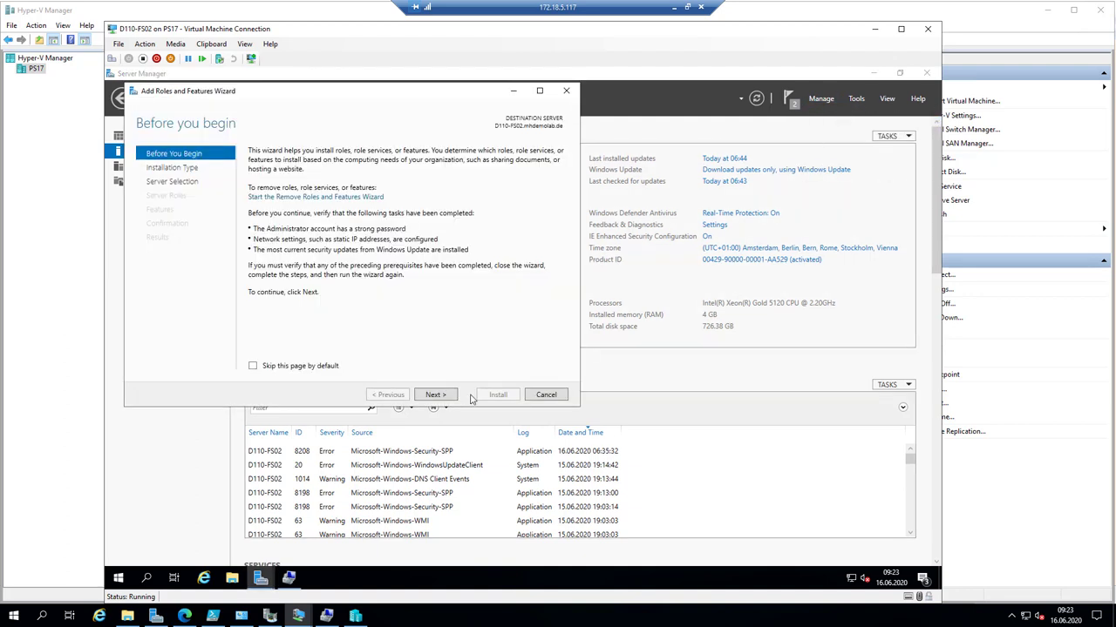
pyautogui.click(438, 395)
pyautogui.click(441, 396)
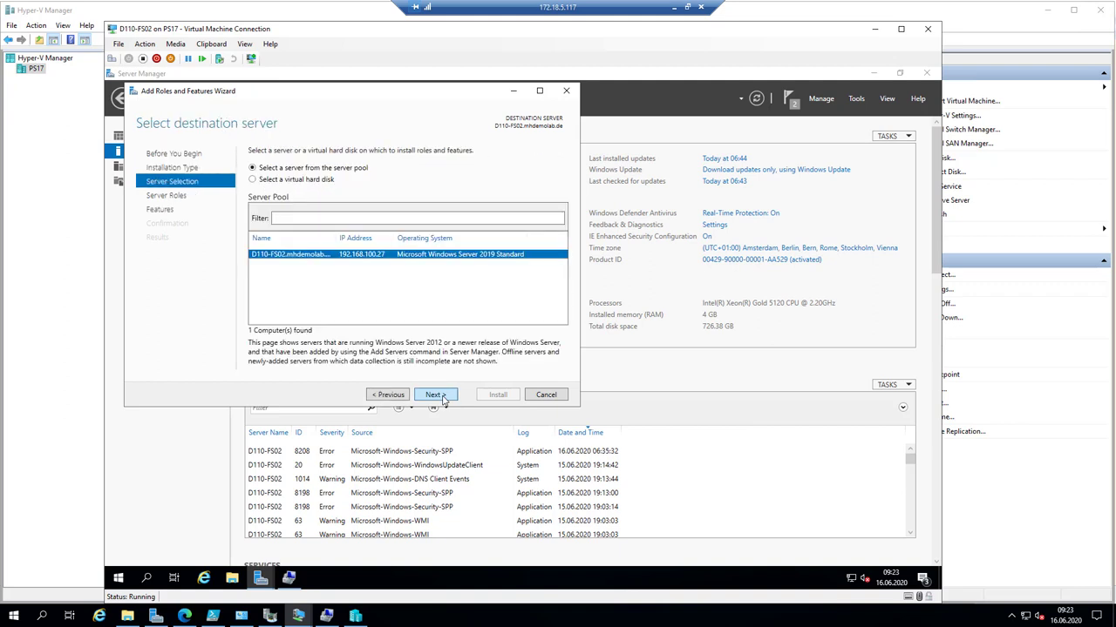
pyautogui.click(438, 396)
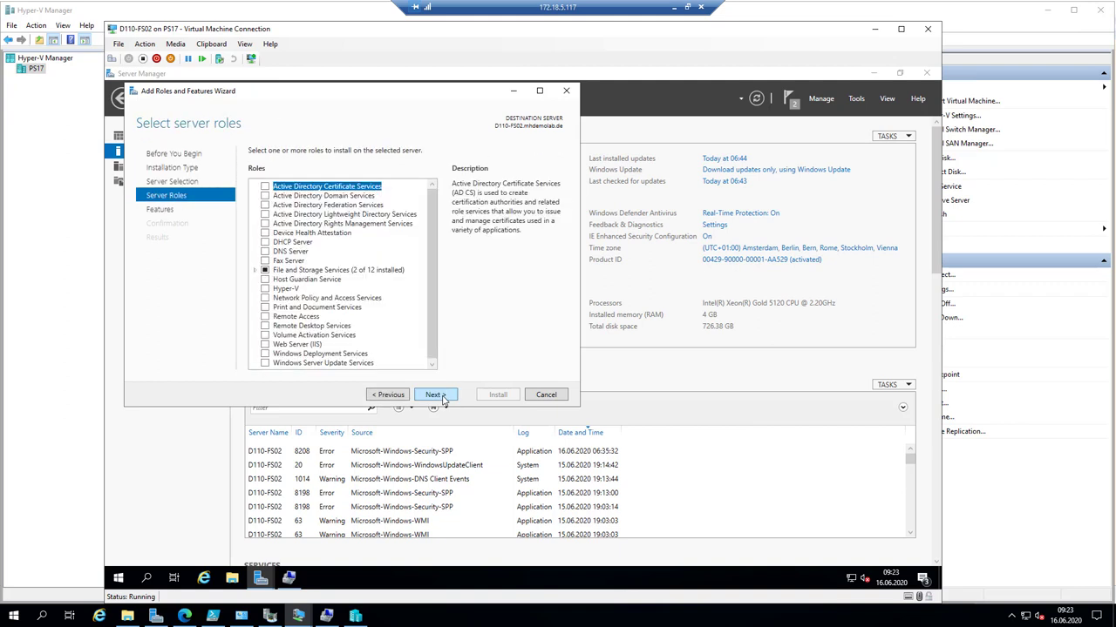
pyautogui.click(256, 271)
pyautogui.click(267, 280)
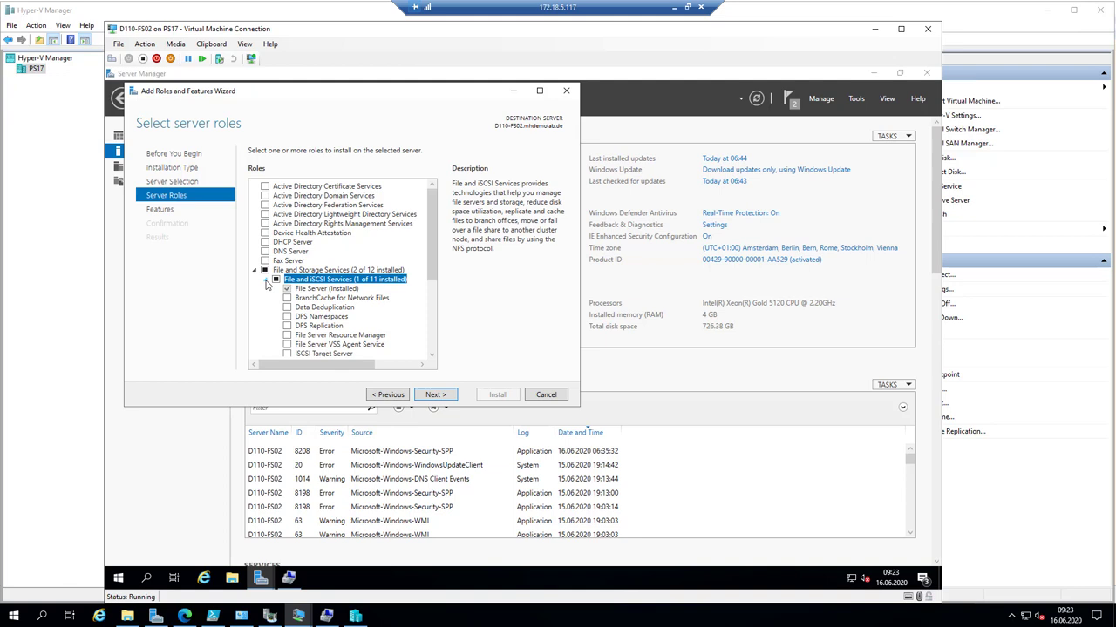
pyautogui.click(329, 290)
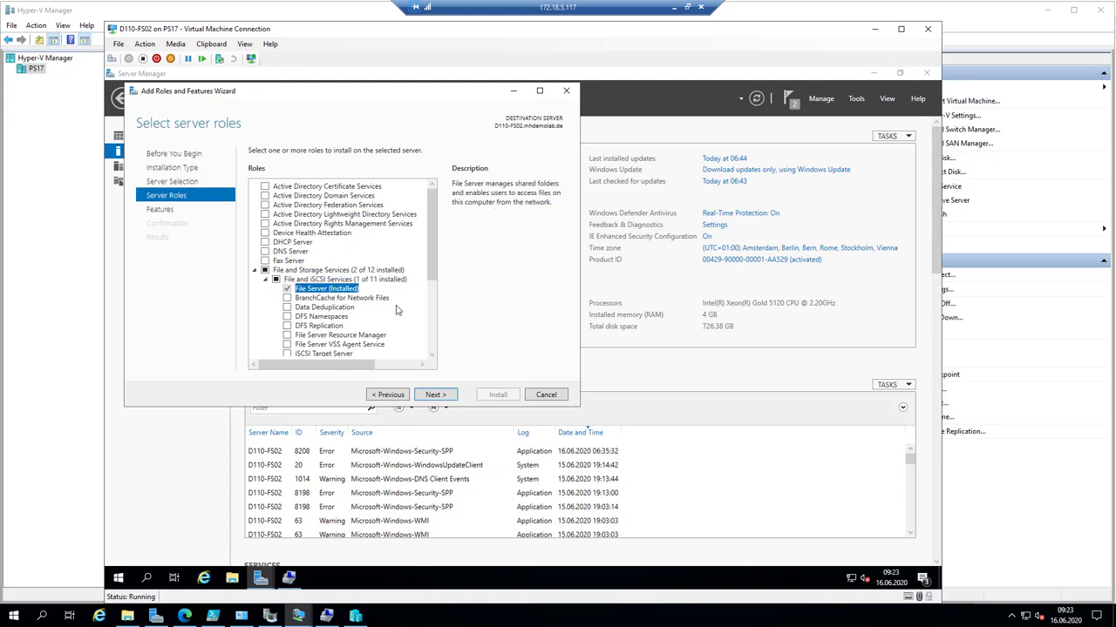
# - Cancel the roles wizard and open the firewall's list of allowed apps
pyautogui.click(564, 395)
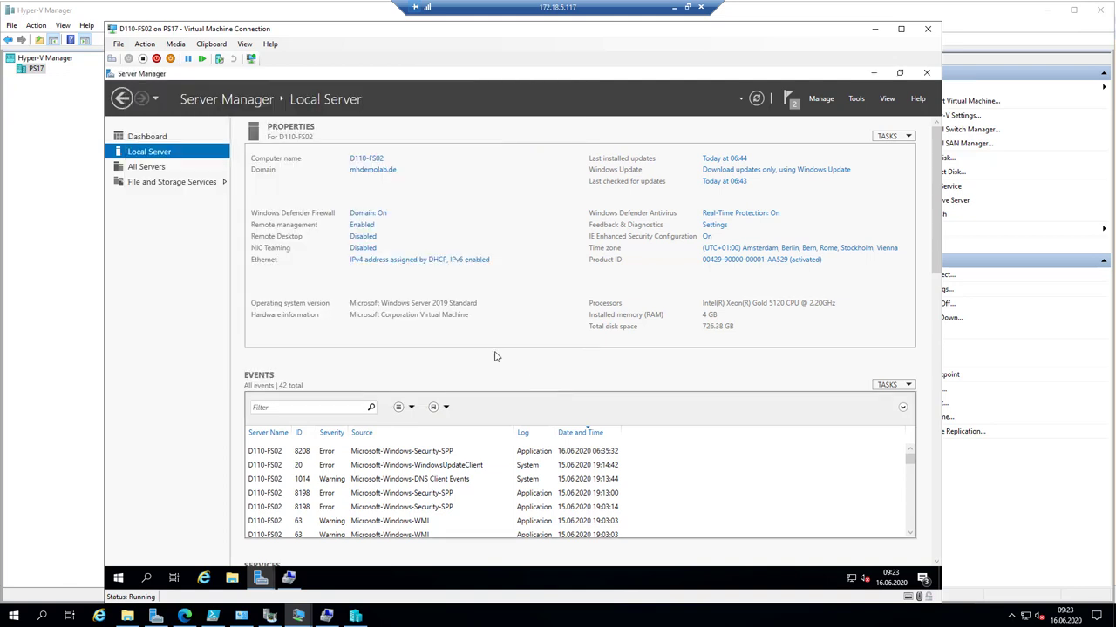
pyautogui.click(363, 216)
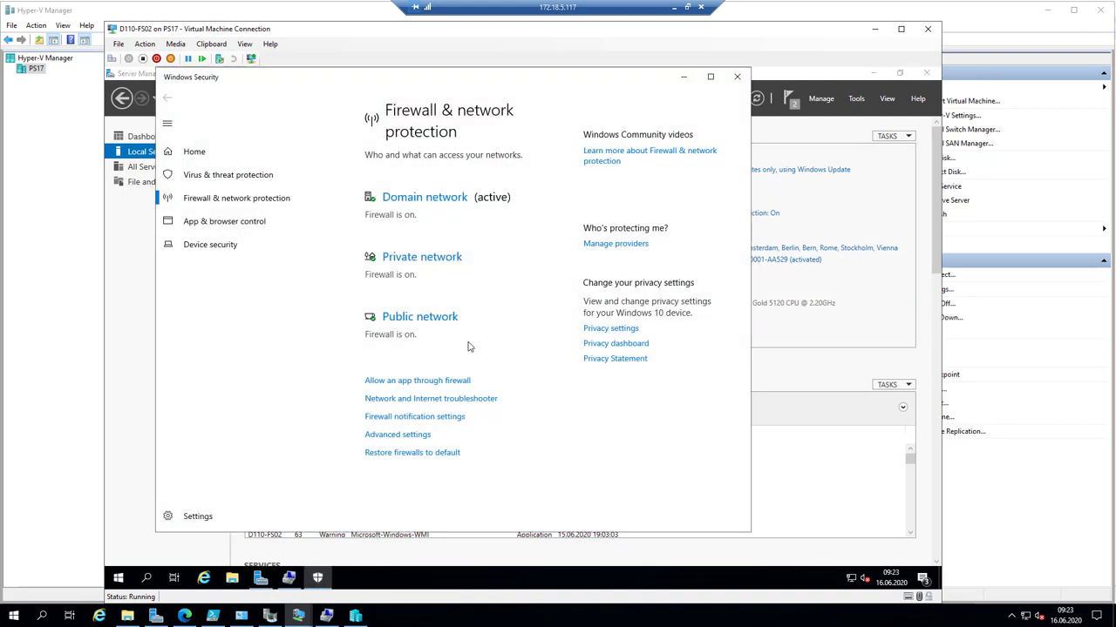
pyautogui.click(458, 381)
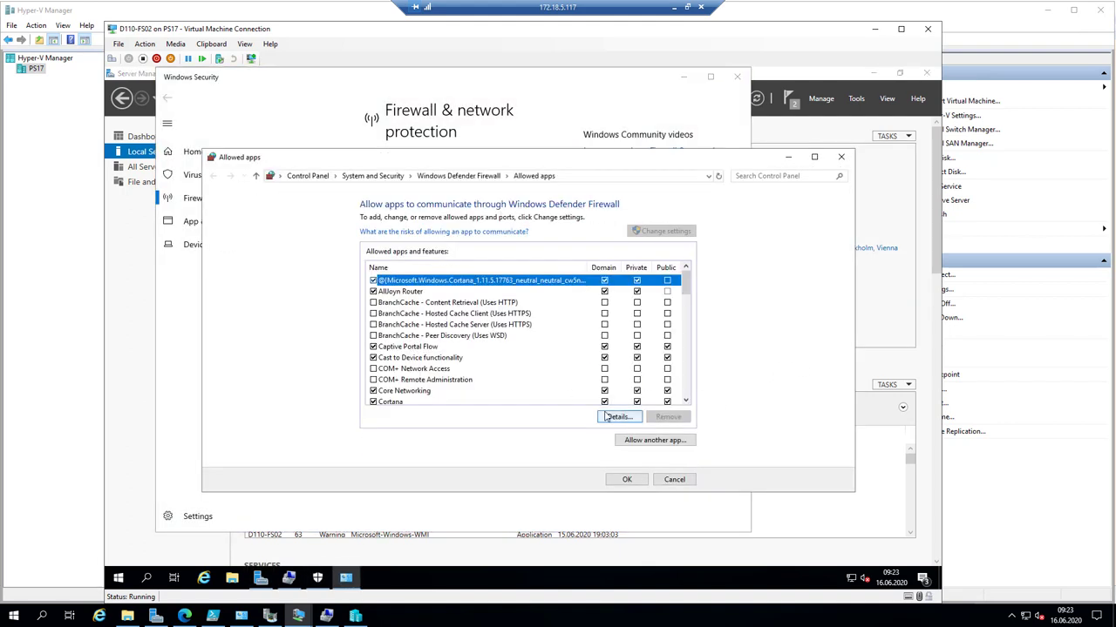
pyautogui.scroll(-2, 467, 338)
pyautogui.scroll(-1, 467, 337)
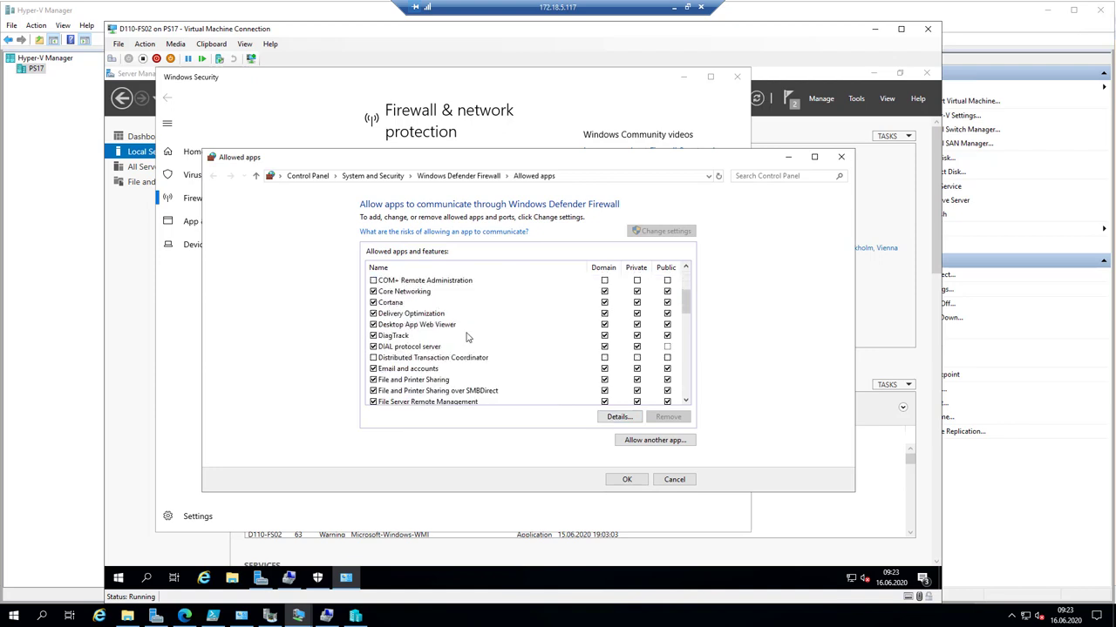
# - Check the File and Printer Sharing and SMBDirect entries, then close Windows Security
pyautogui.click(450, 383)
pyautogui.click(475, 390)
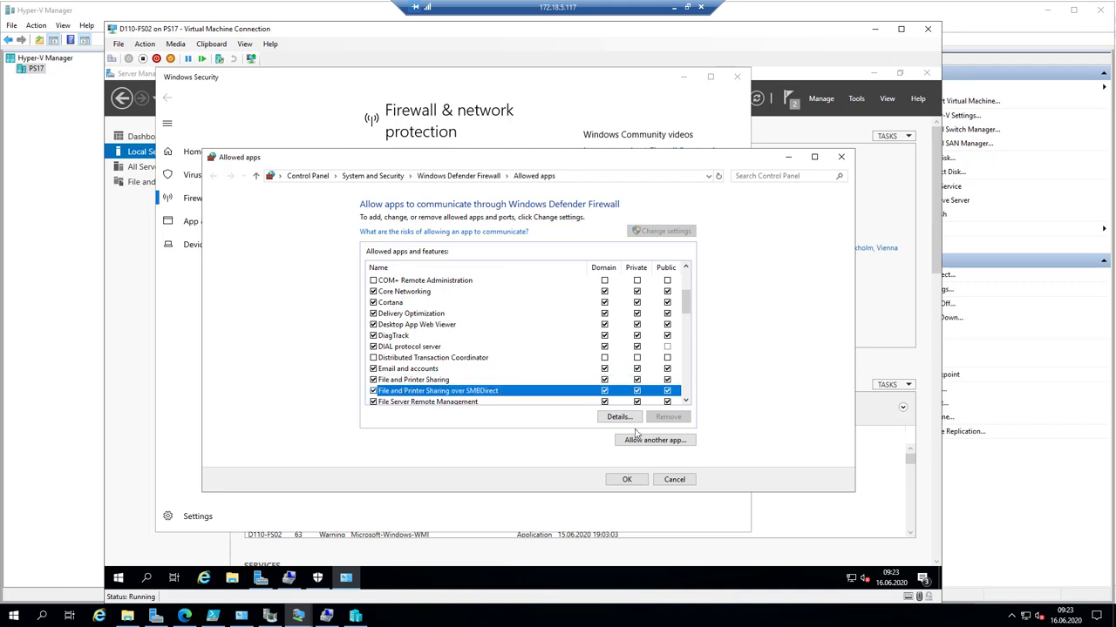
pyautogui.click(838, 158)
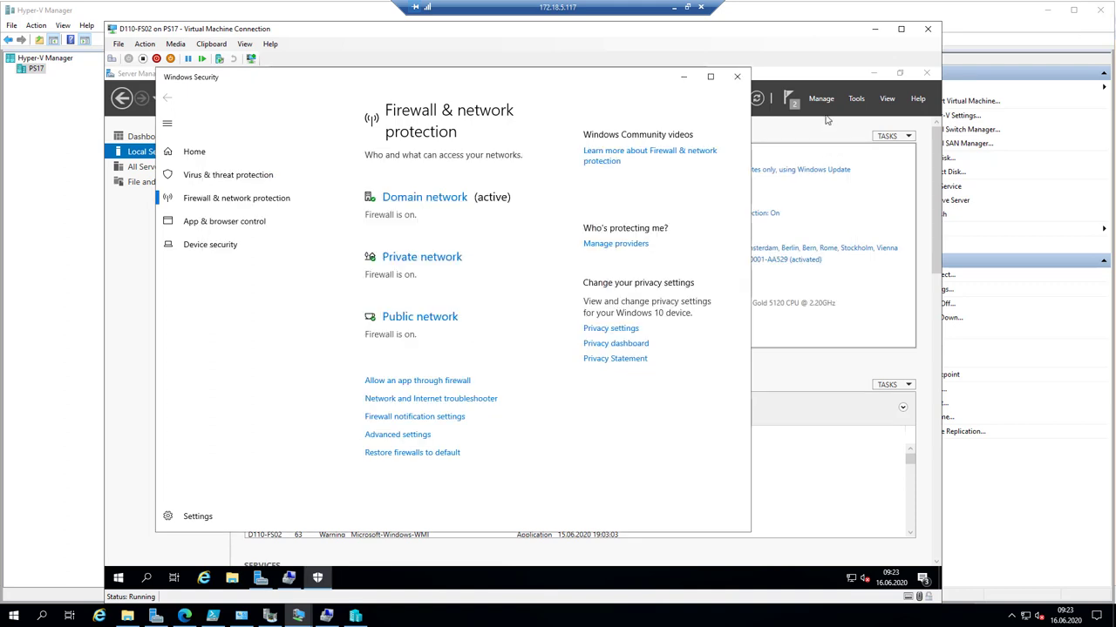
pyautogui.click(738, 79)
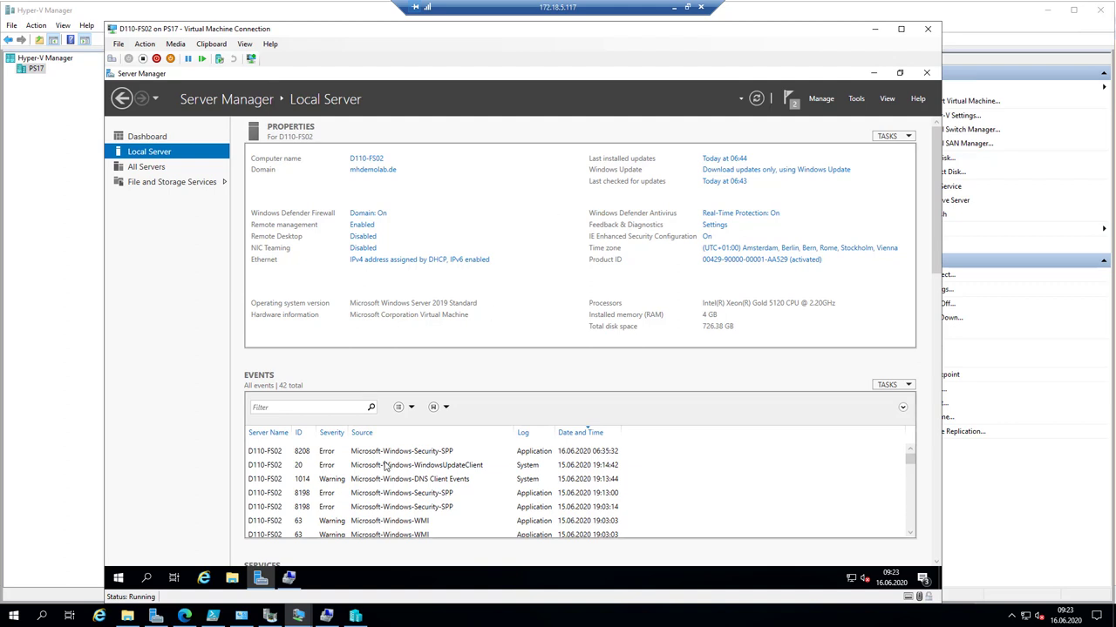
pyautogui.click(232, 580)
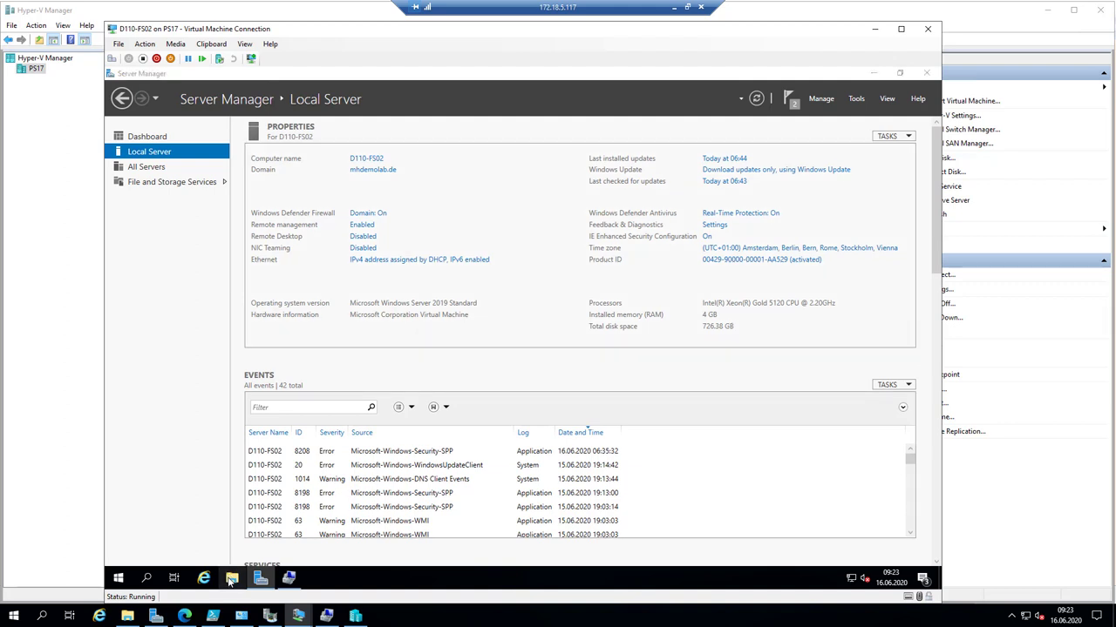
# - Open New Volume (E:) from This PC to confirm it is empty
pyautogui.click(232, 295)
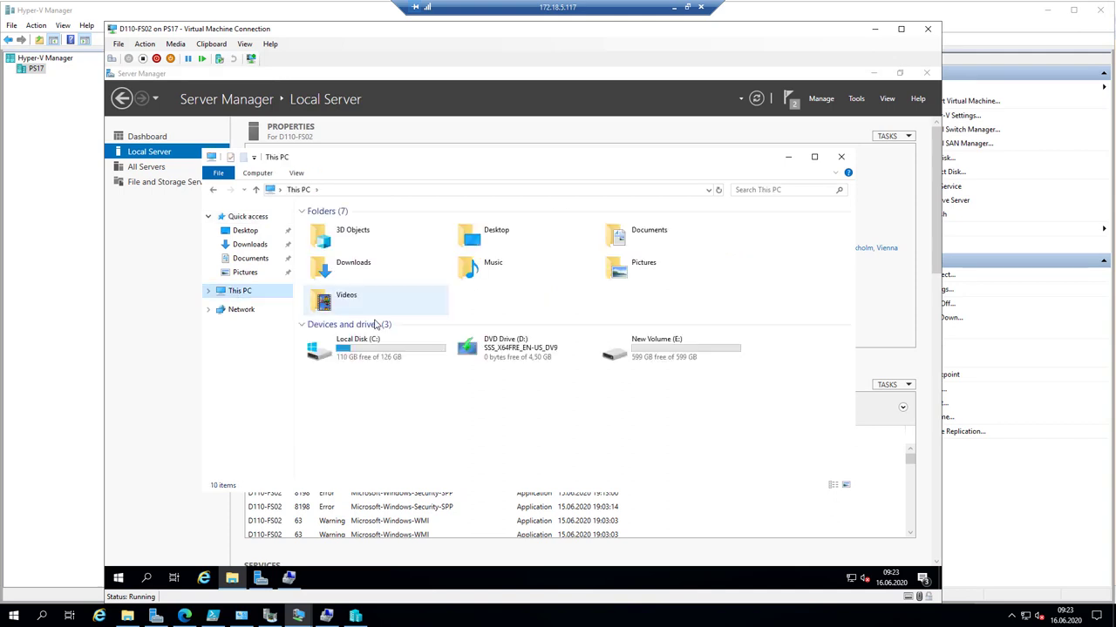
pyautogui.click(370, 349)
pyautogui.doubleClick(672, 355)
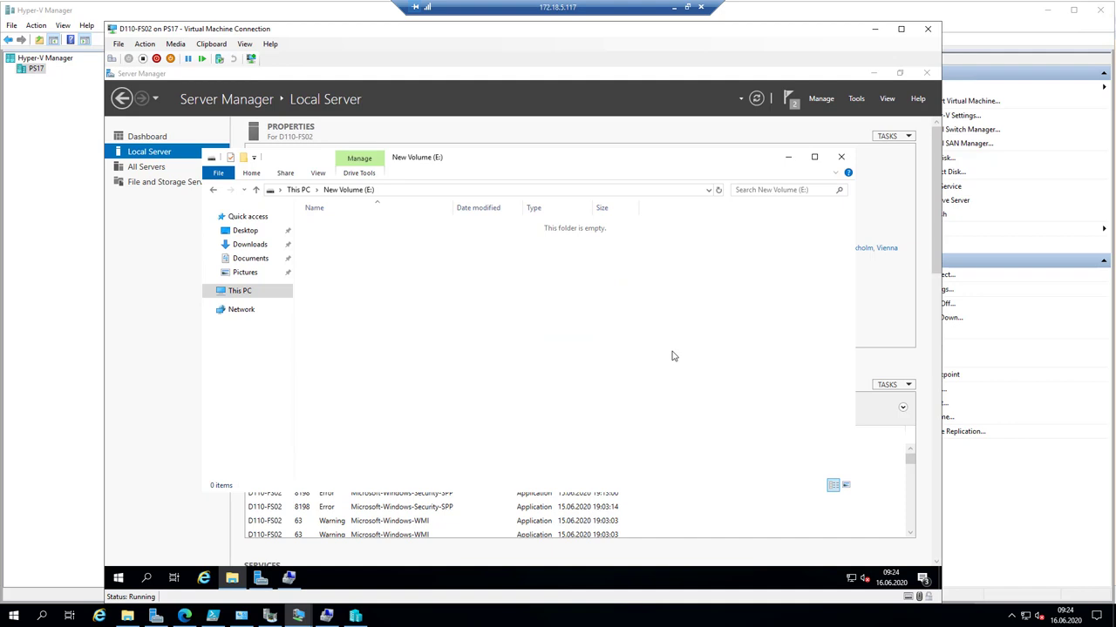
# - Browse to \\d110-fs2008R2, review its Austausch, Daten and Install shares, then close Explorer
pyautogui.click(412, 189)
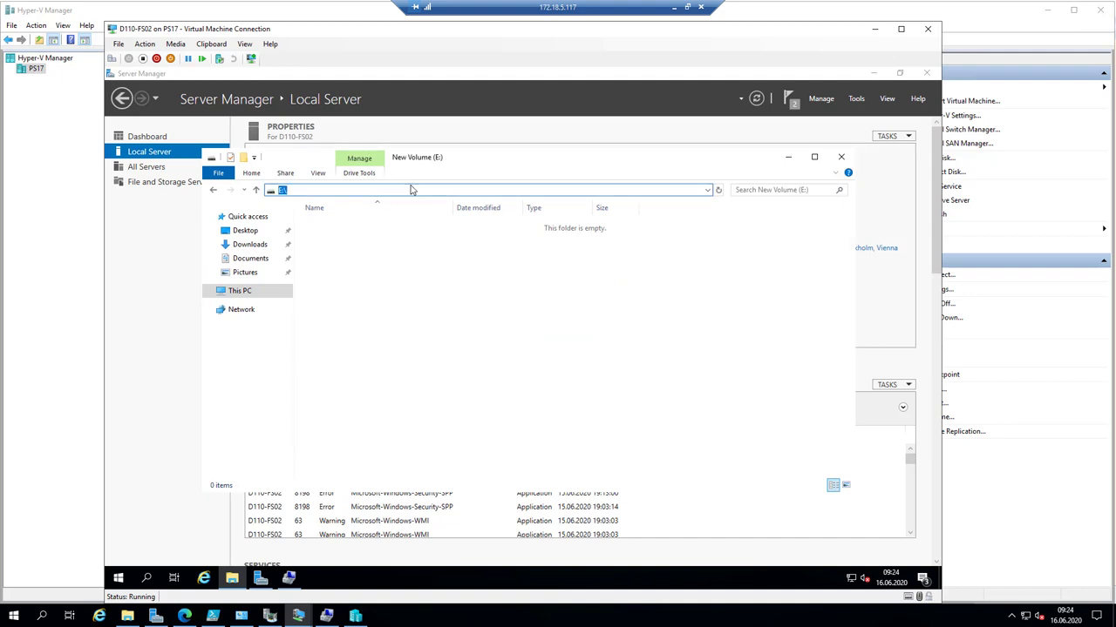
pyautogui.write('\\\\d110-fs02')
pyautogui.press('Return')
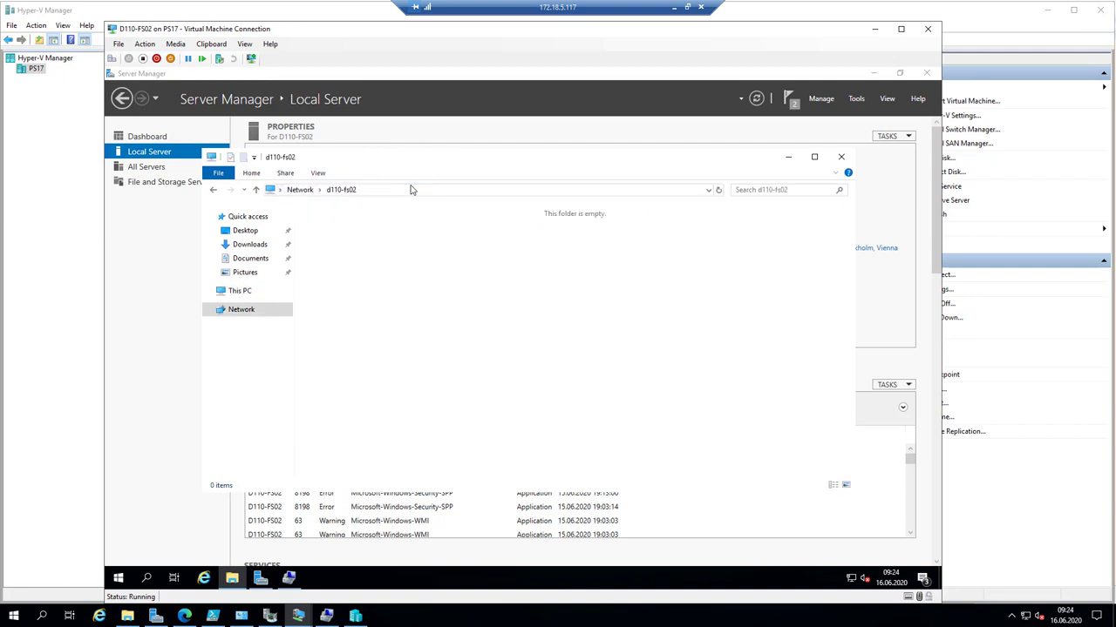
pyautogui.click(401, 190)
pyautogui.click(401, 190)
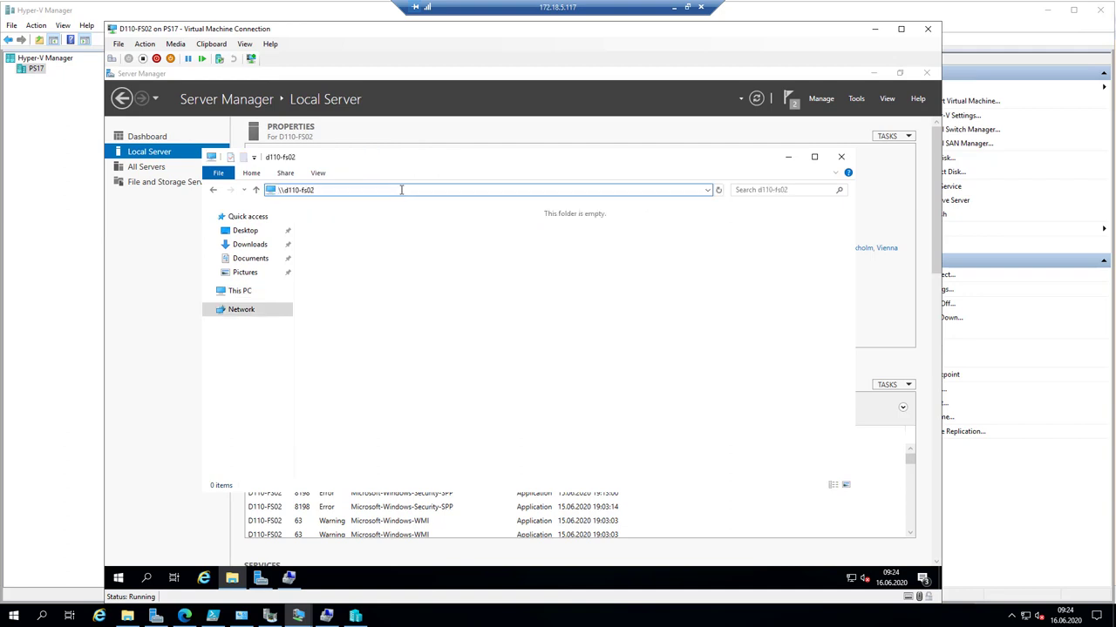
pyautogui.press('BackSpace')
pyautogui.write('2008R2')
pyautogui.press('Return')
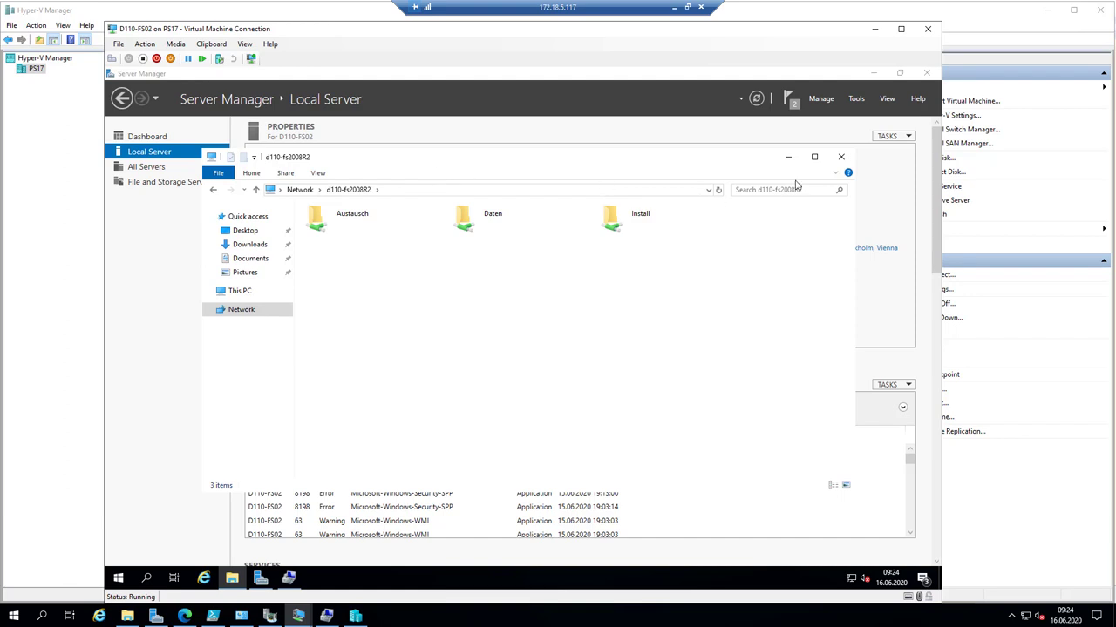
pyautogui.click(840, 160)
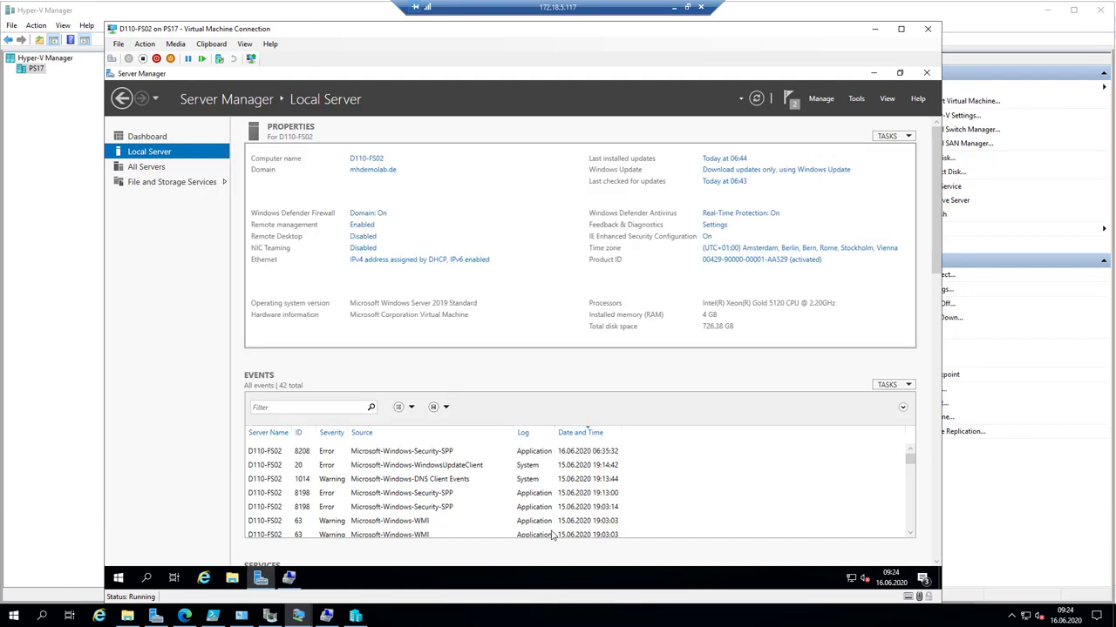
pyautogui.click(583, 622)
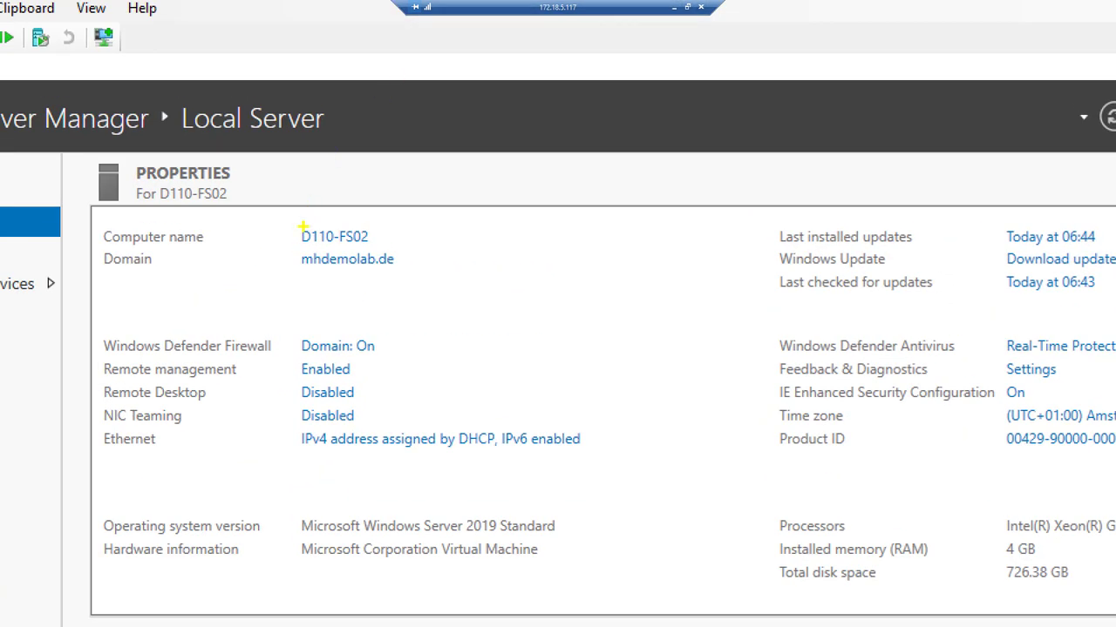
pyautogui.click(304, 228)
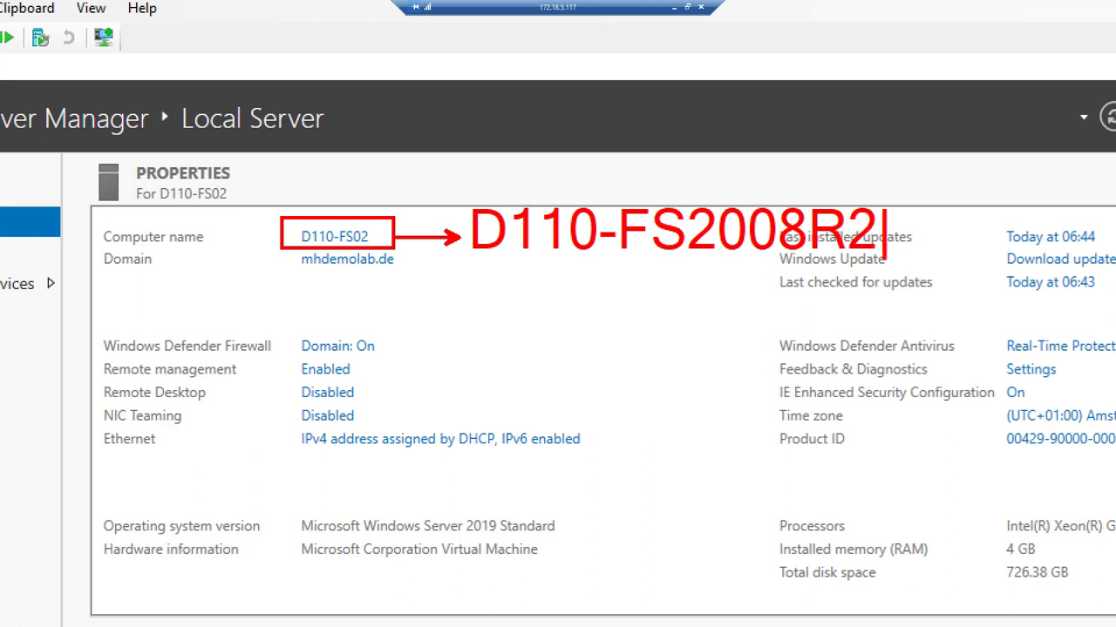
pyautogui.press('Escape')
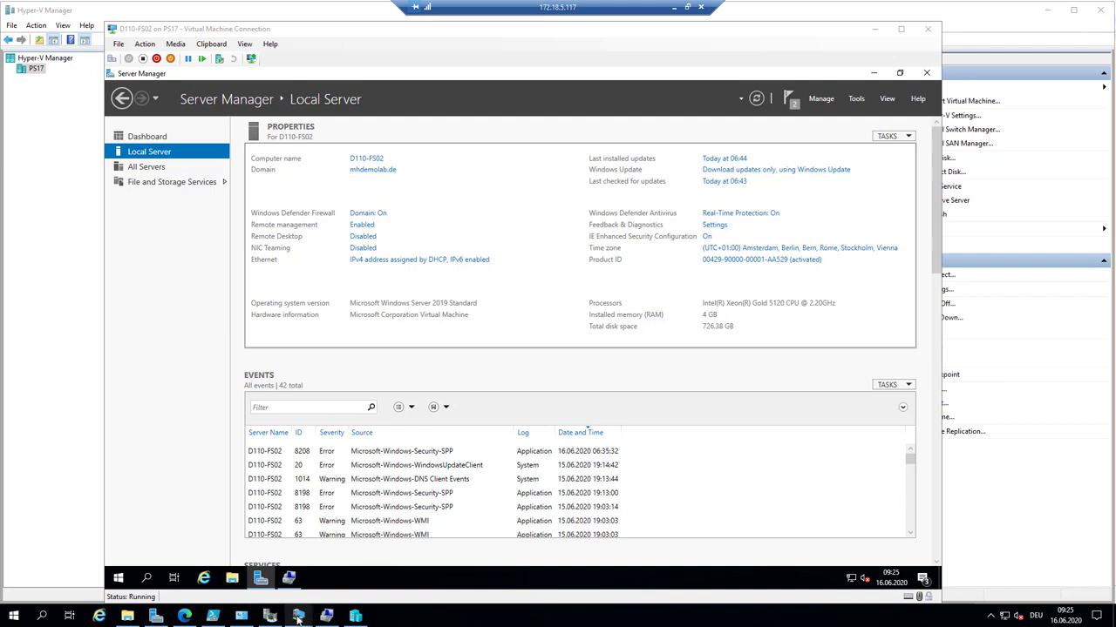
# - On D110-WAC01, confirm the target credentials for SMSJob01 and choose a new Azure VM as destination
pyautogui.moveTo(298, 617)
pyautogui.click(190, 593)
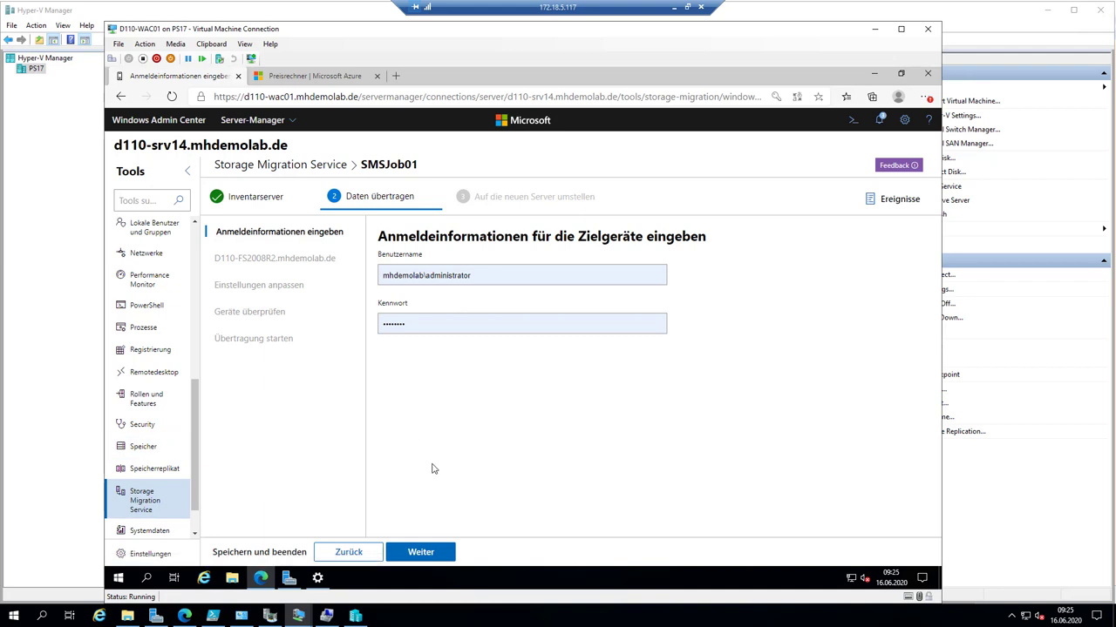
pyautogui.click(421, 553)
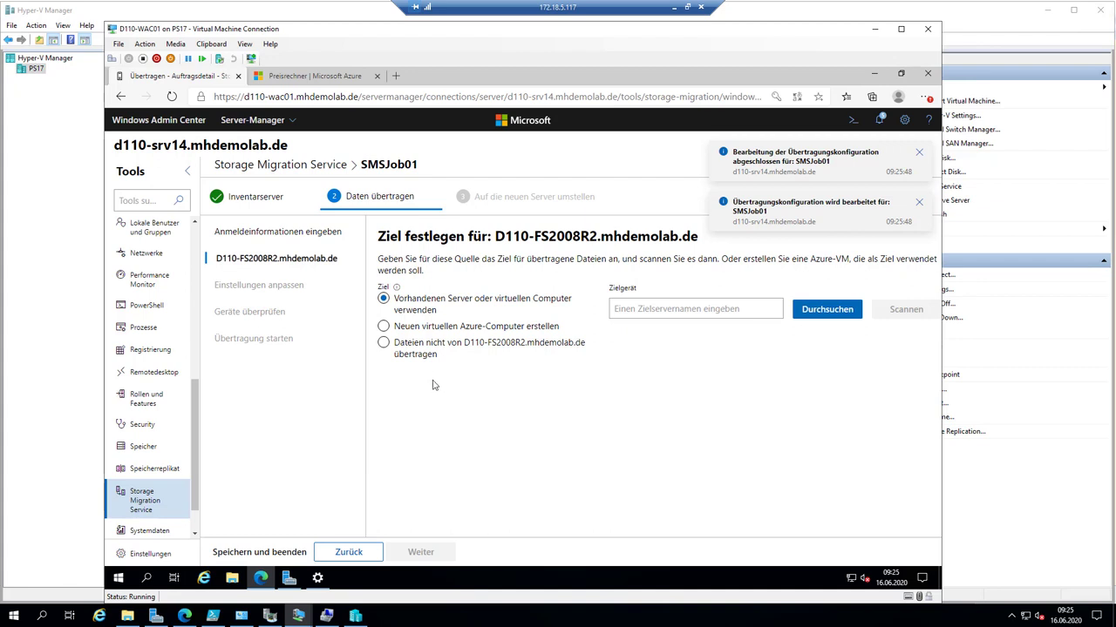
pyautogui.click(383, 327)
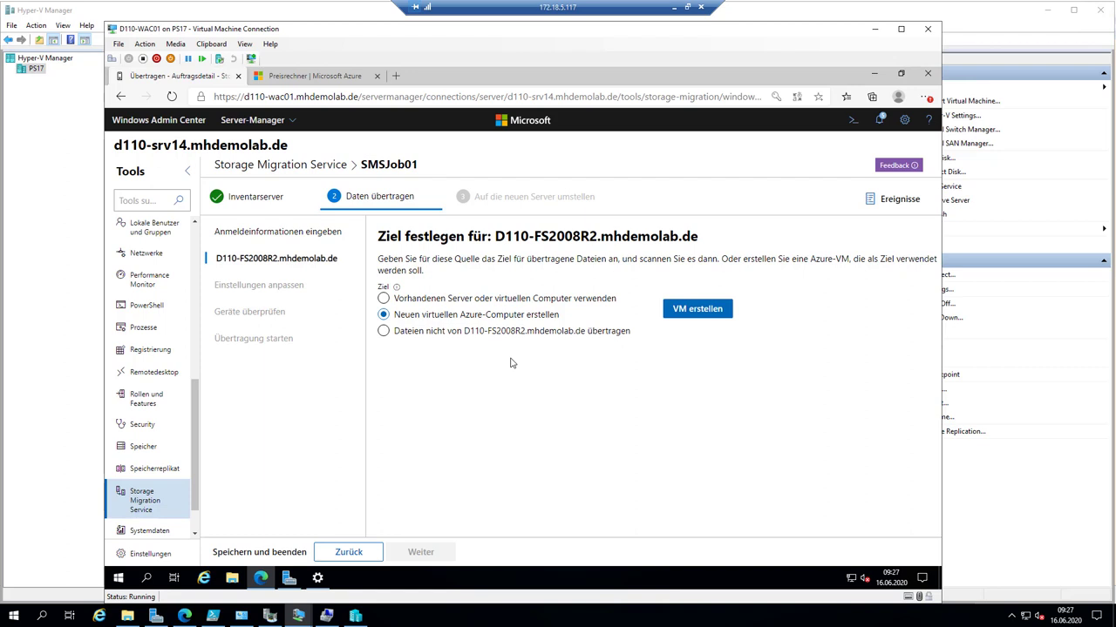
# - Use existing server D110-FS02 as D110-FS2008R2's destination and scan it, mapping source E: to target E:
pyautogui.click(383, 332)
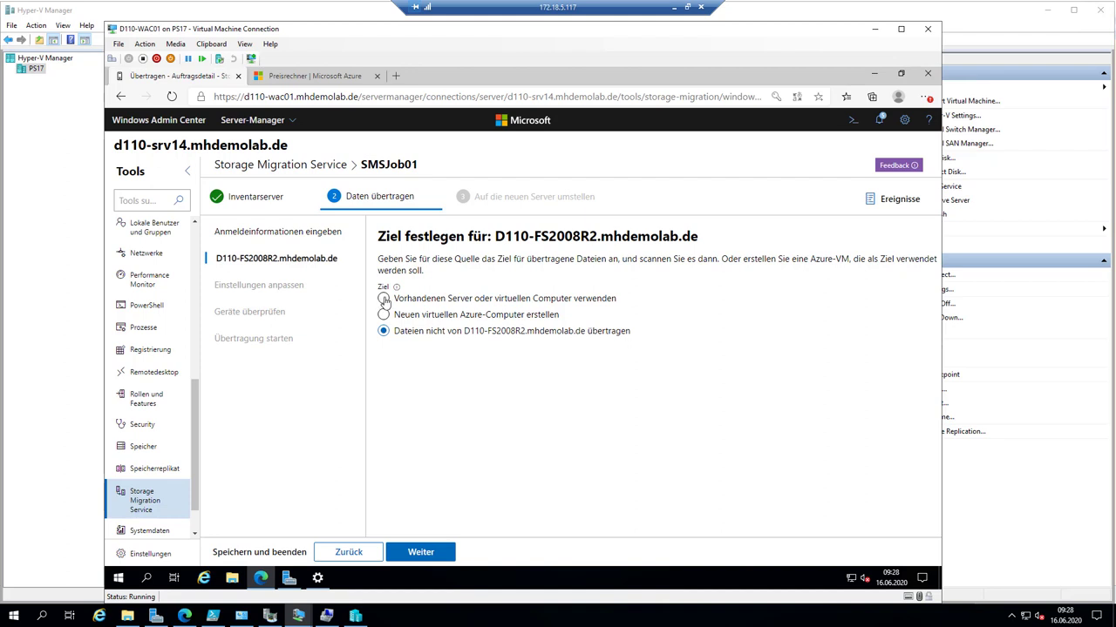
pyautogui.click(383, 299)
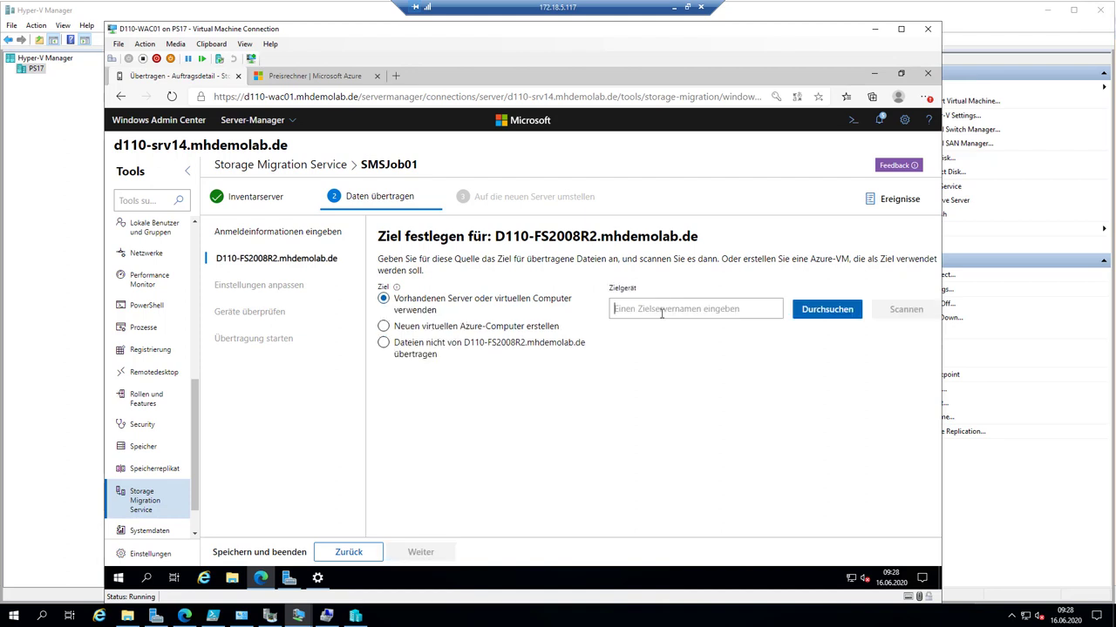
pyautogui.write('D110-')
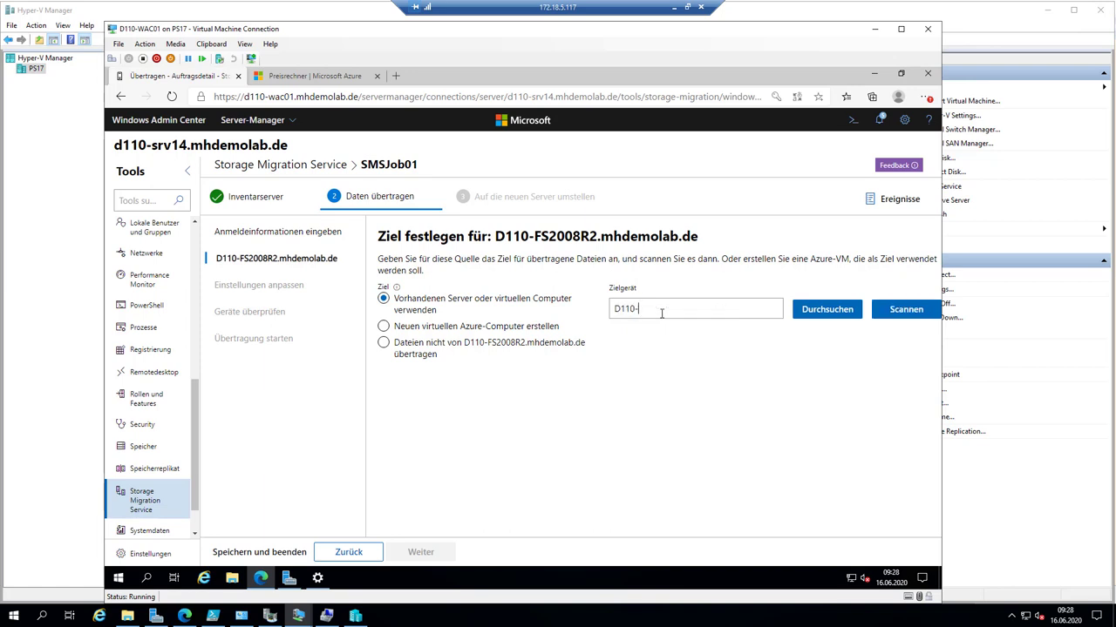
pyautogui.write('FS02')
pyautogui.click(921, 312)
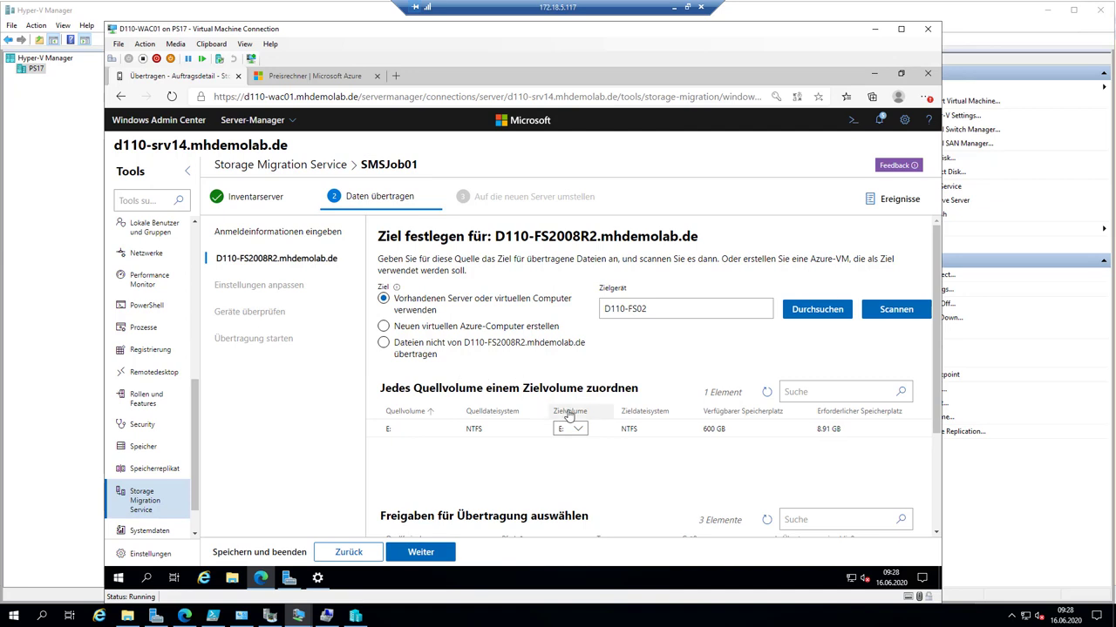
# - Keep E: as target volume and verify the Austausch, Daten and Install shares are included
pyautogui.click(582, 430)
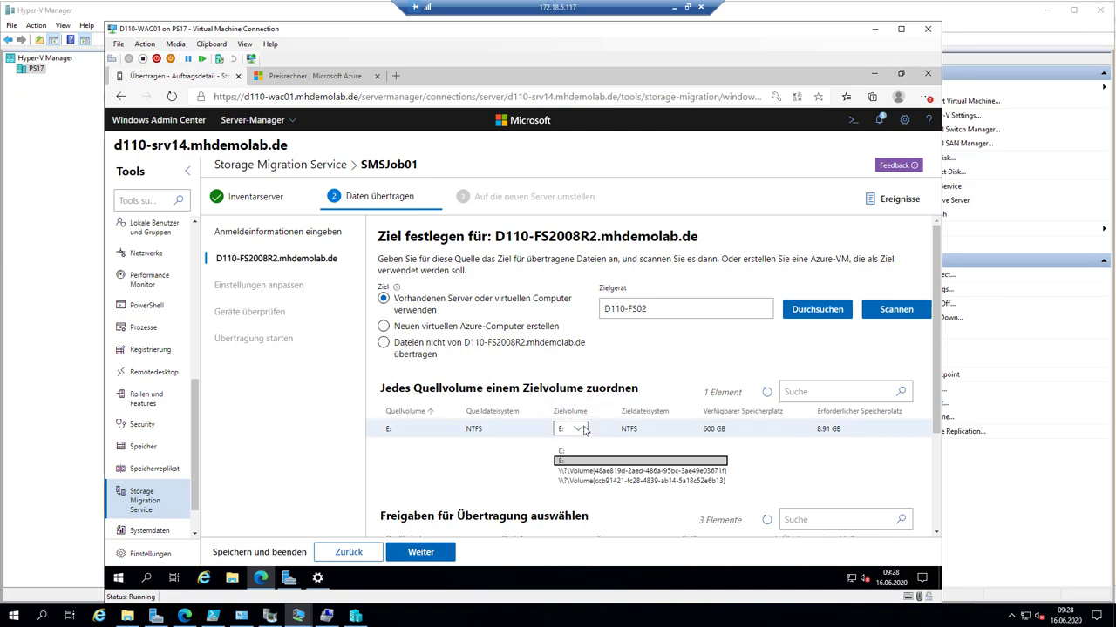
pyautogui.click(573, 462)
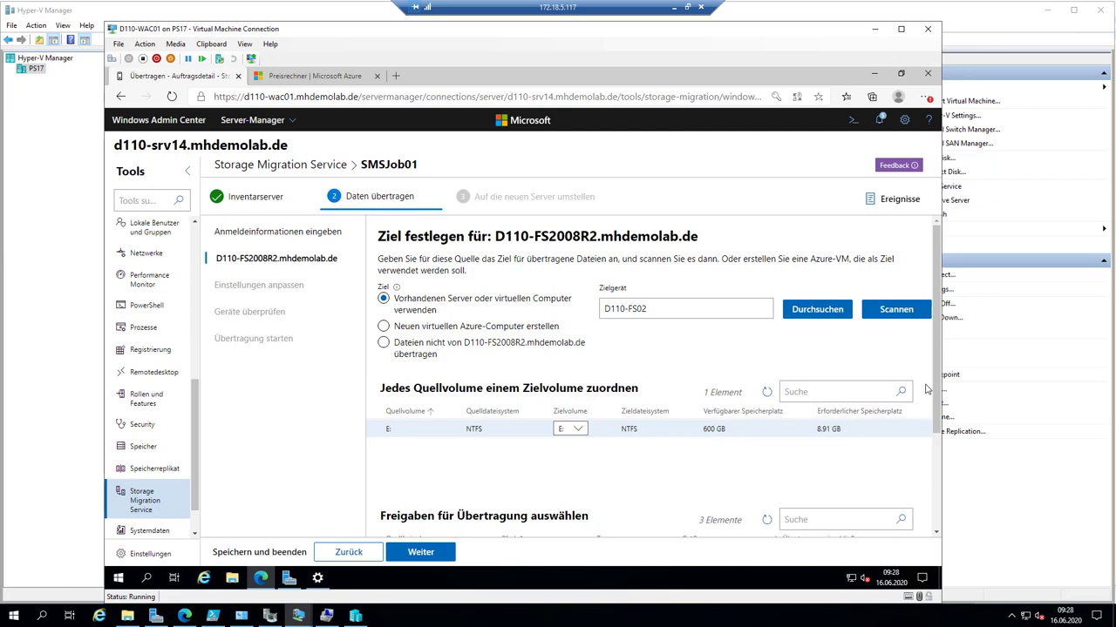
pyautogui.moveTo(938, 384); pyautogui.dragTo(939, 501)
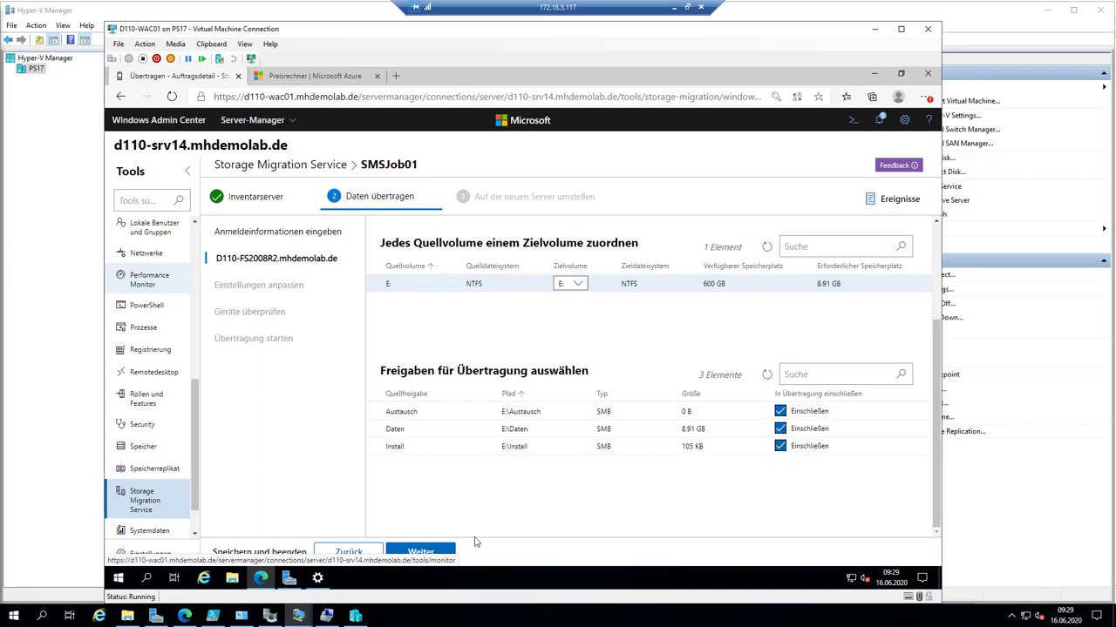
# - Proceed to the transfer settings page and keep the checksum verification method at Keine
pyautogui.click(436, 553)
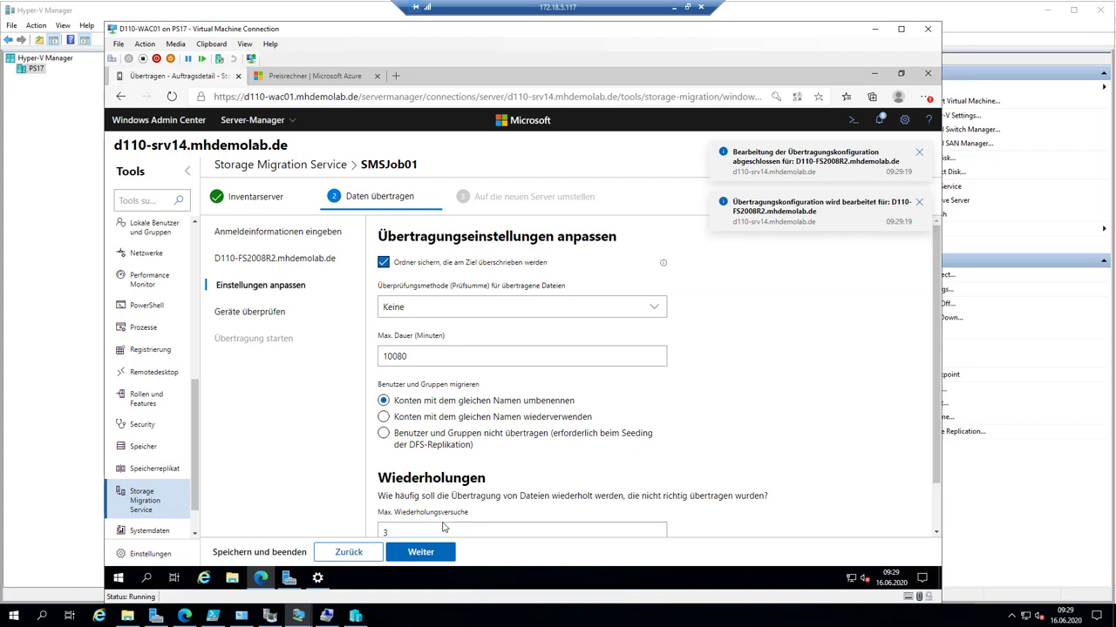
pyautogui.click(644, 315)
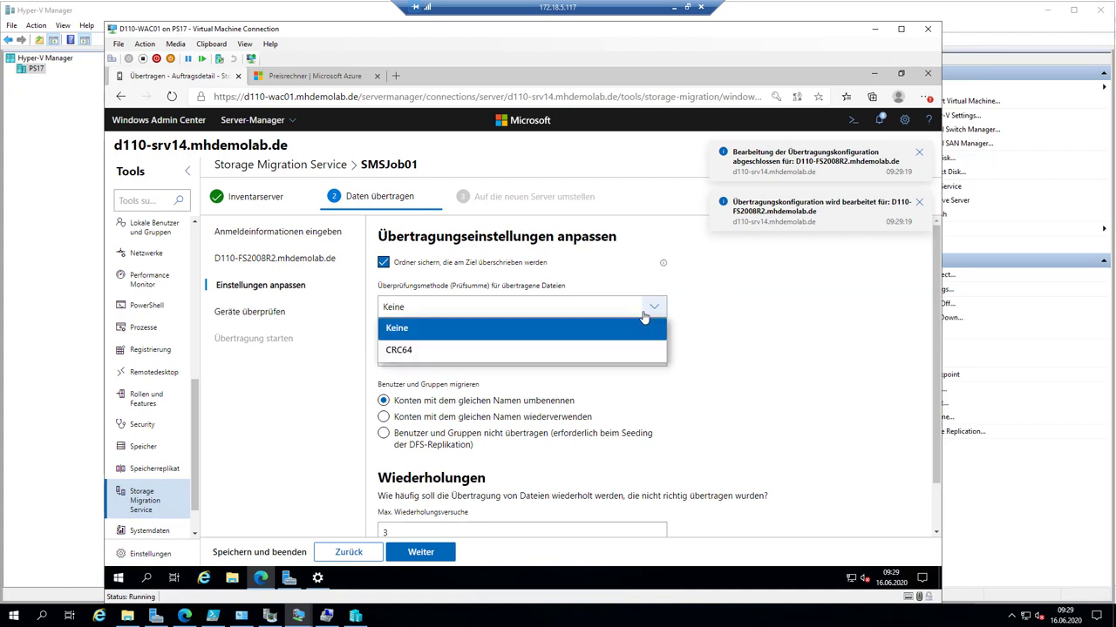
pyautogui.click(651, 309)
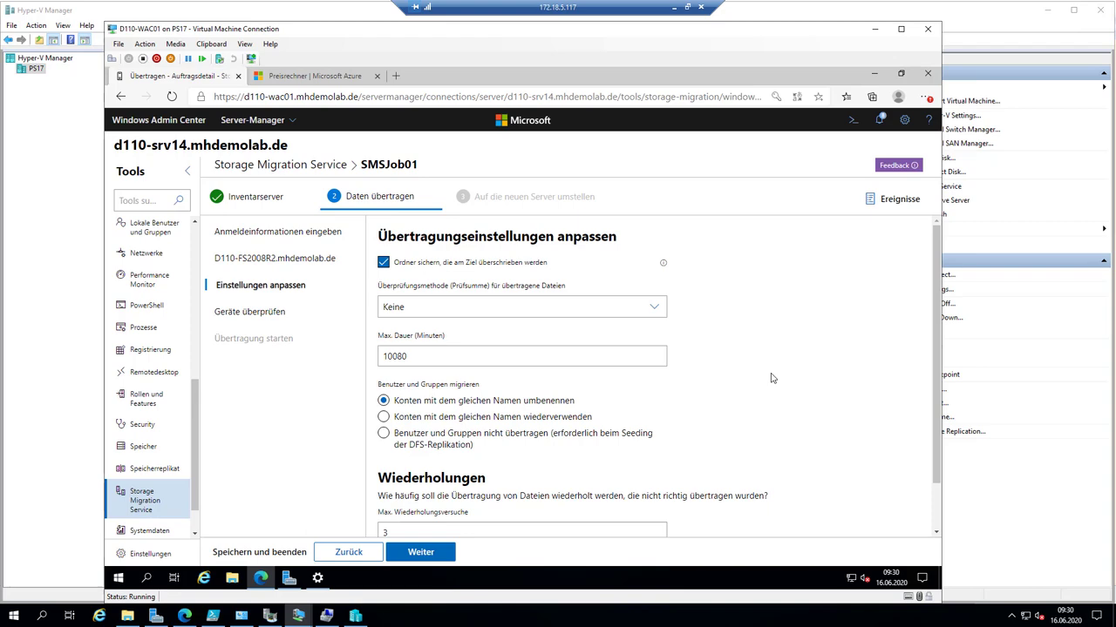
# - Write the letters A, G, D, L and P in a column on the ZoomIt zoomed screen
pyautogui.click(876, 616)
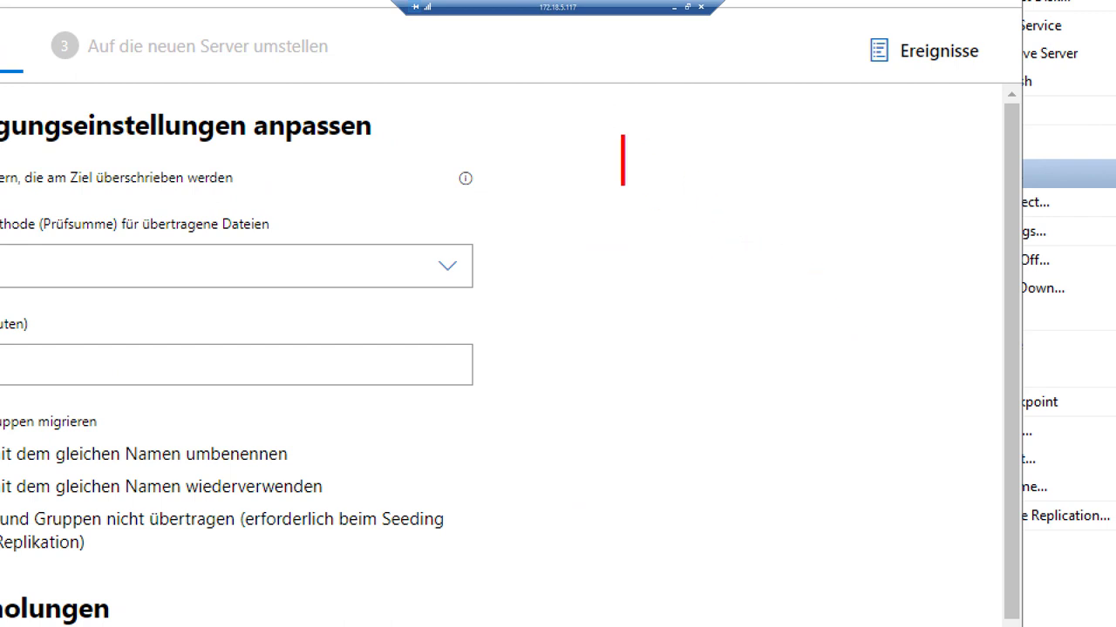
pyautogui.write('A')
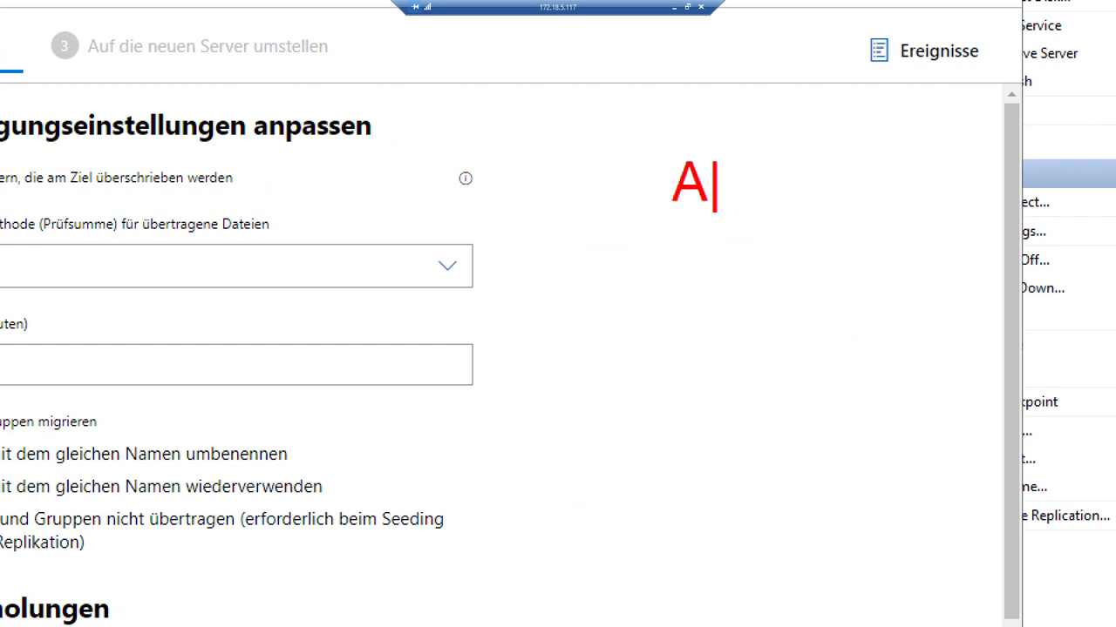
pyautogui.press('Return')
pyautogui.write('G')
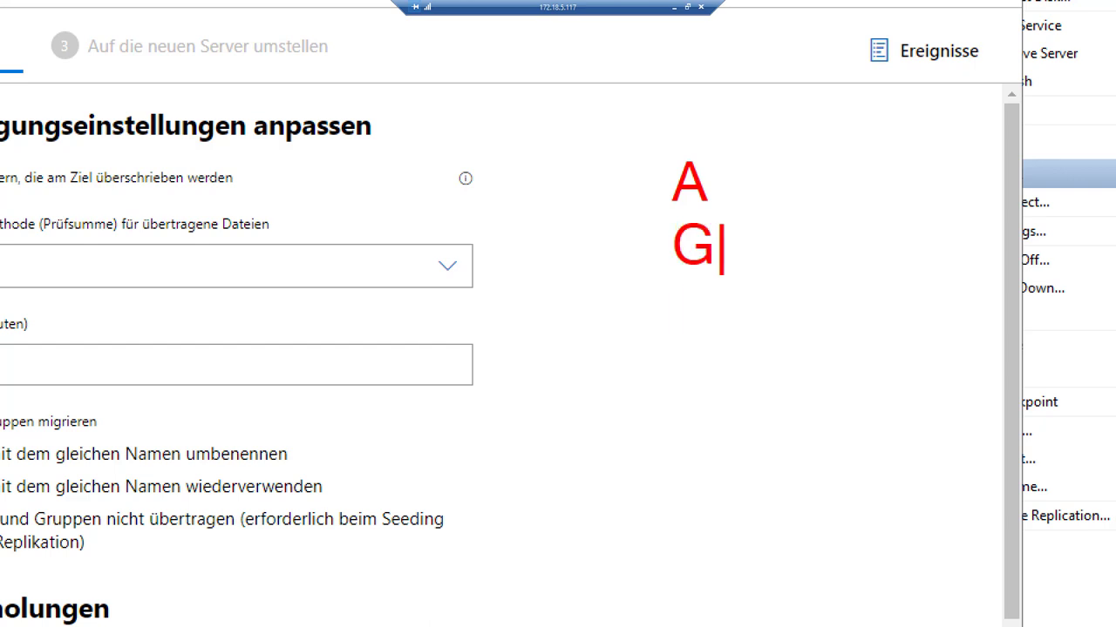
pyautogui.press('Return')
pyautogui.write('D')
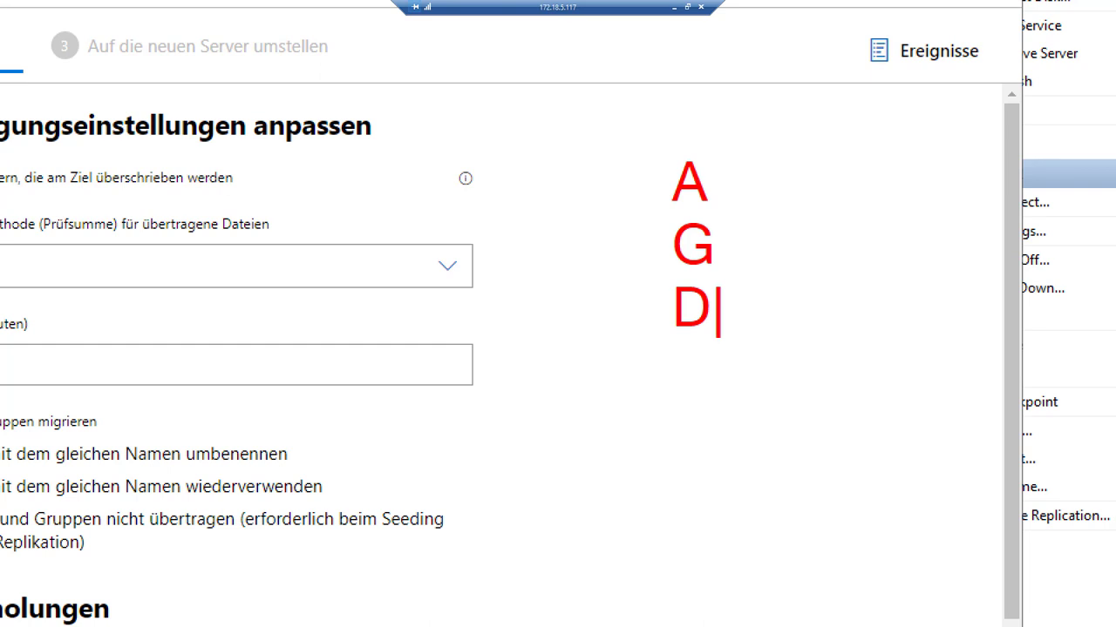
pyautogui.press('Return')
pyautogui.write('L')
pyautogui.press('Return')
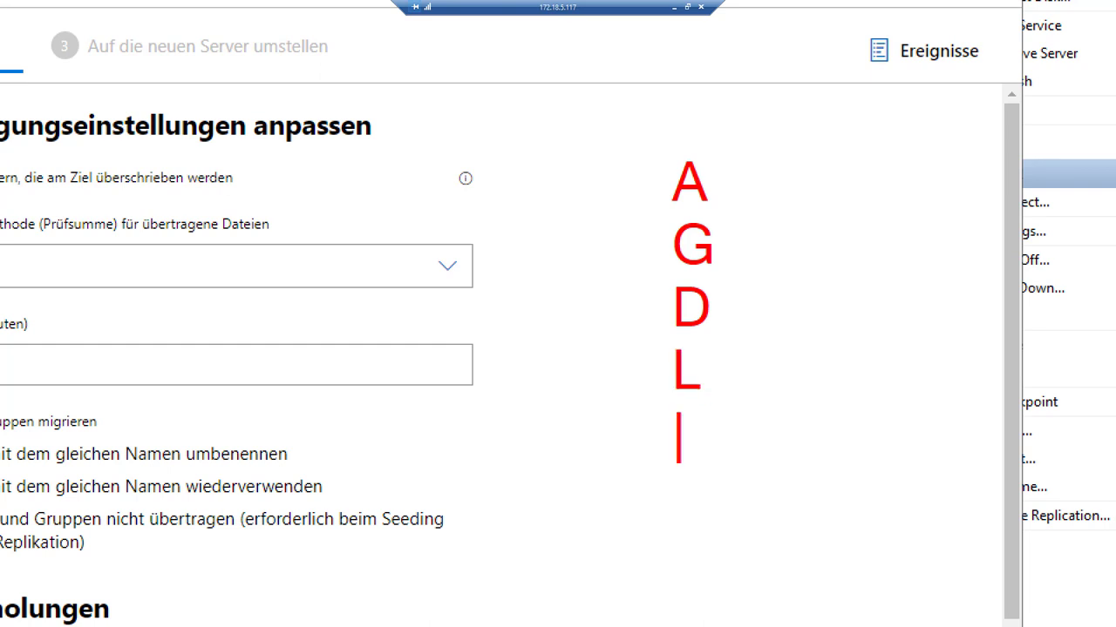
pyautogui.write('P')
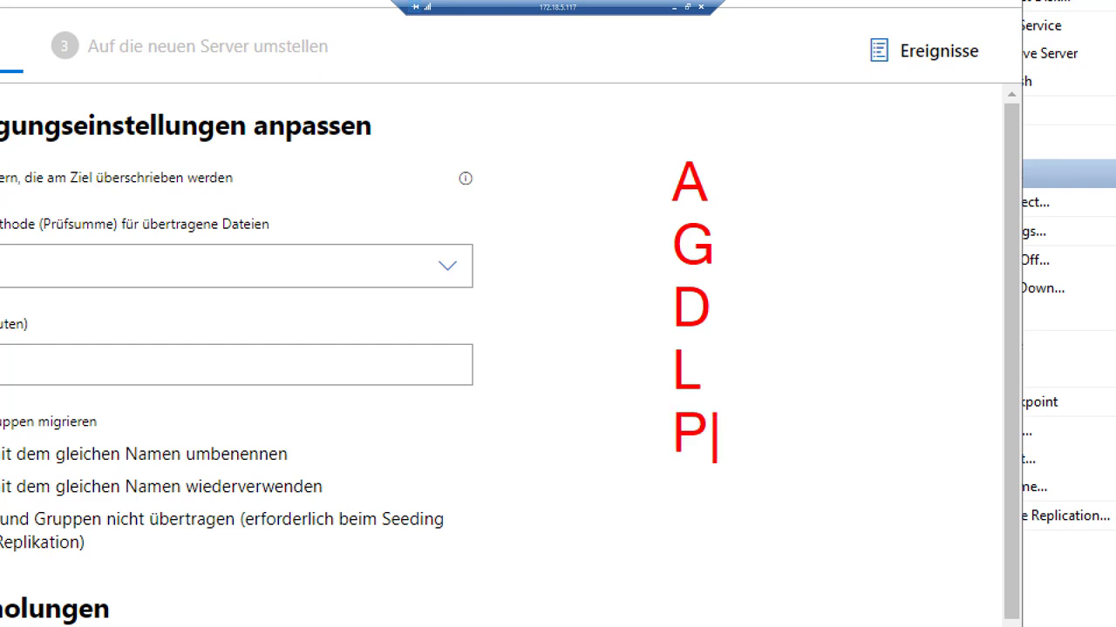
# - Circle the L with the ZoomIt pen and exit the annotated zoom
pyautogui.press('Escape')
pyautogui.moveTo(699, 339)
pyautogui.mouseDown()
pyautogui.moveTo(637, 342)
pyautogui.moveTo(629, 388)
pyautogui.moveTo(663, 401)
pyautogui.moveTo(720, 393)
pyautogui.moveTo(740, 347)
pyautogui.moveTo(676, 337)
pyautogui.mouseUp()
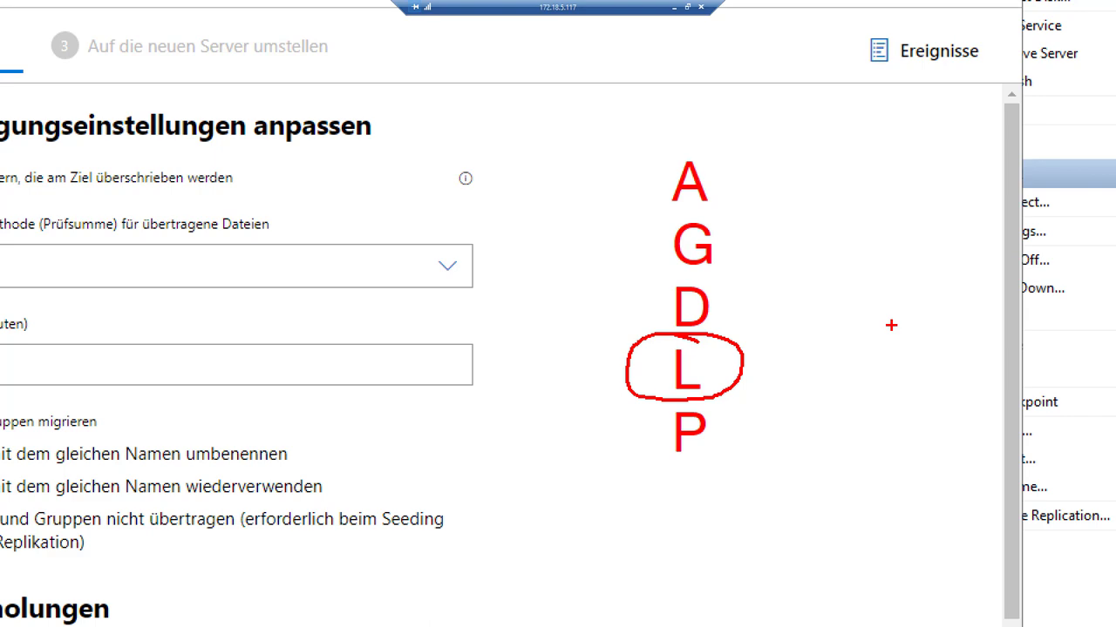
pyautogui.press('Escape')
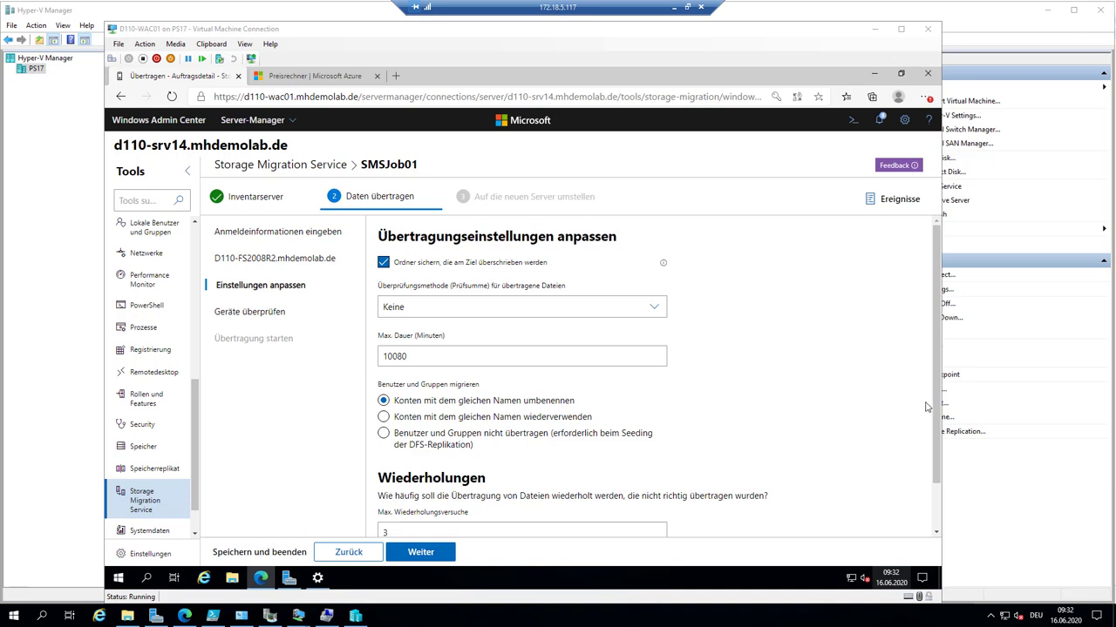
# - Scroll to the bottom of the 'Einstellungen anpassen' transfer settings page
pyautogui.scroll(-2, 934, 470)
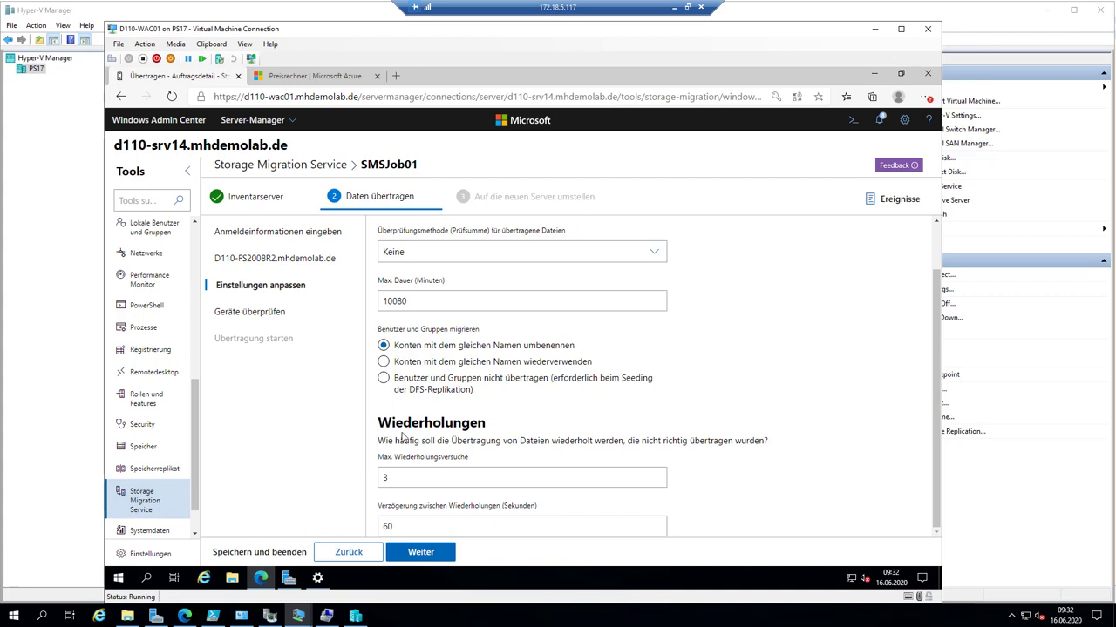
# - Return to 'Ziel festlegen' to check the D110-FS02 and E: volume mapping, then come back to the settings
pyautogui.click(346, 551)
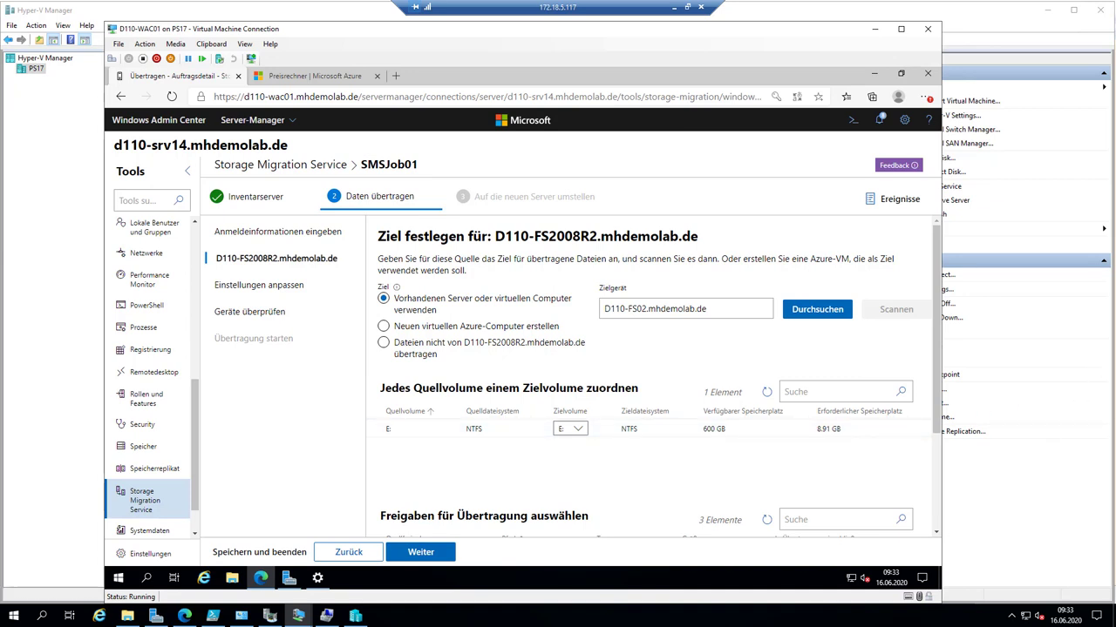
pyautogui.click(430, 553)
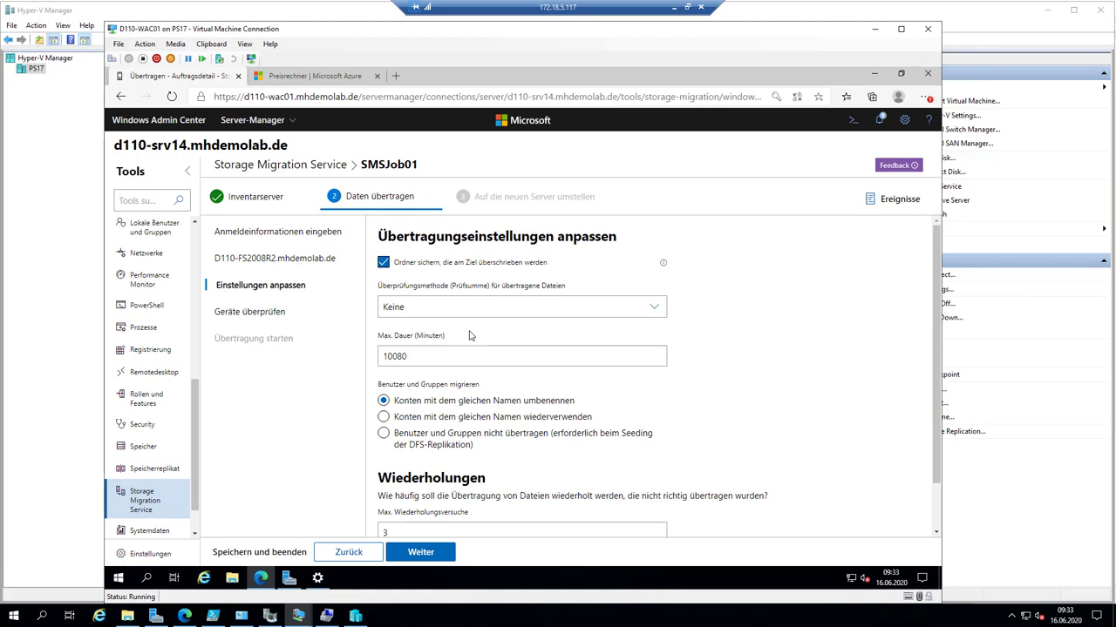
# - Validate D110-FS2008R2 and D110-FS02 on 'Geräte überprüfen' and open the Erfolgreich test results
pyautogui.click(421, 552)
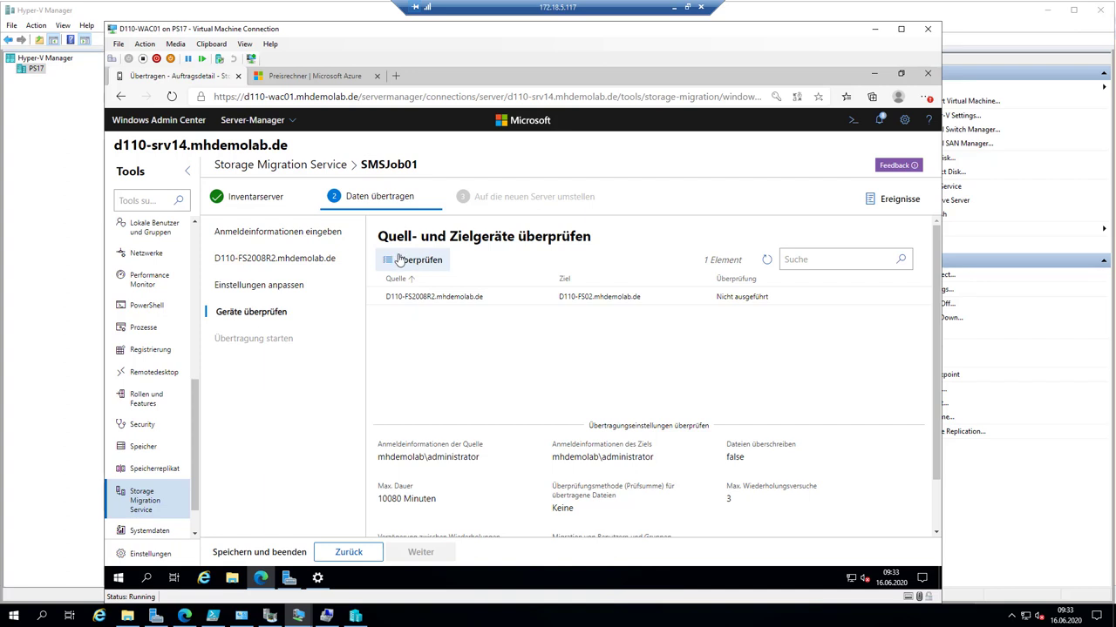
pyautogui.click(420, 262)
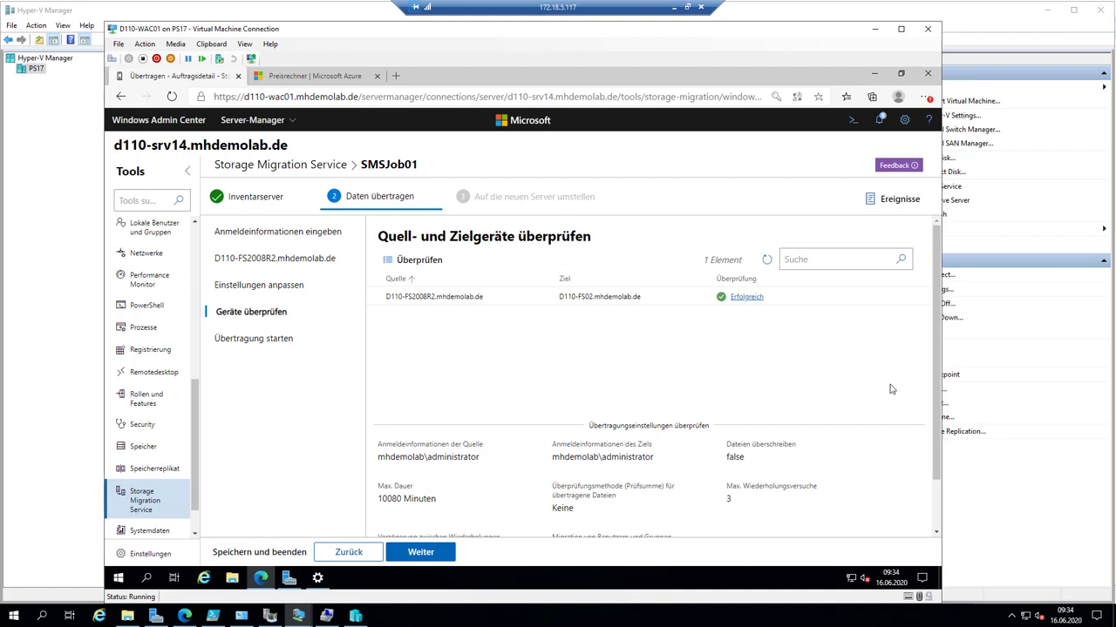
pyautogui.click(760, 302)
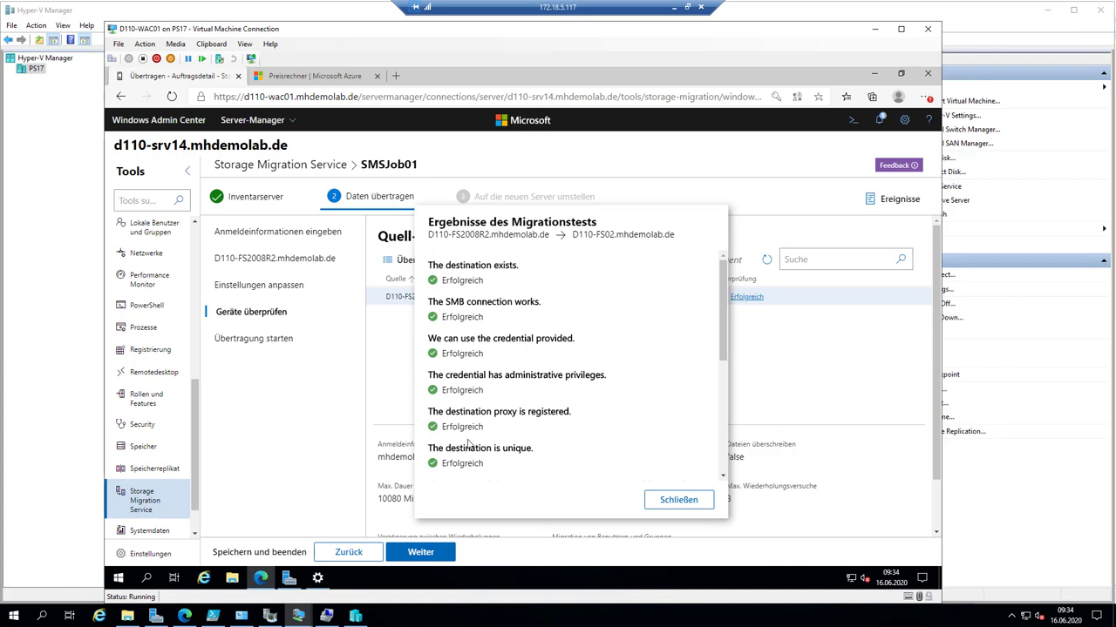
# - Review the passed tests, including file system match and destination free space, then advance to 'Übertragung starten'
pyautogui.moveTo(724, 323); pyautogui.dragTo(725, 388)
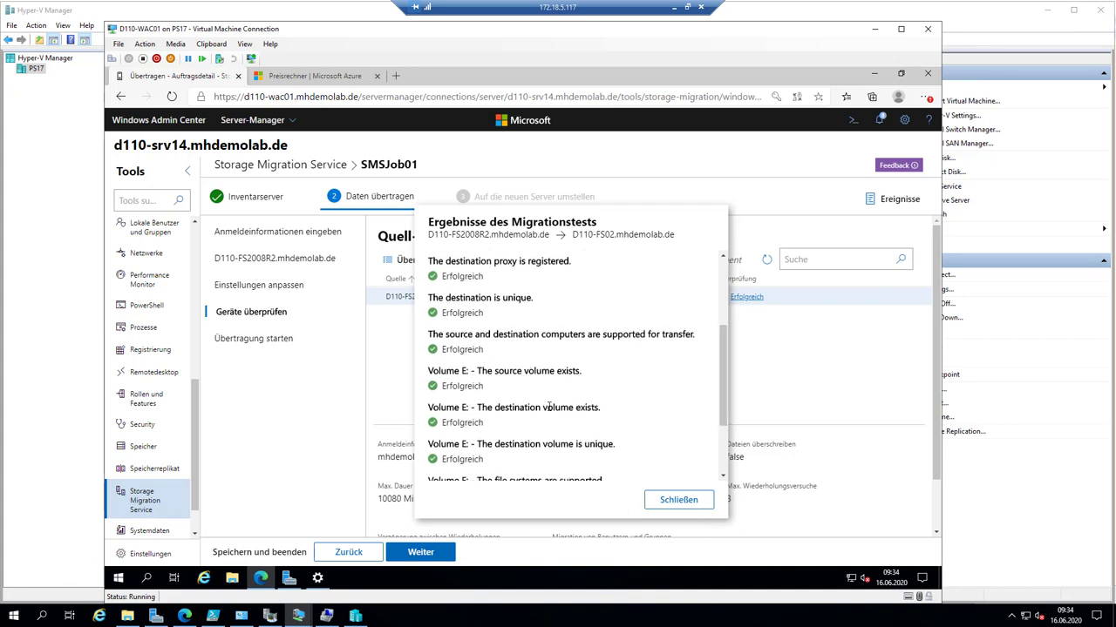
pyautogui.moveTo(722, 392); pyautogui.dragTo(722, 425)
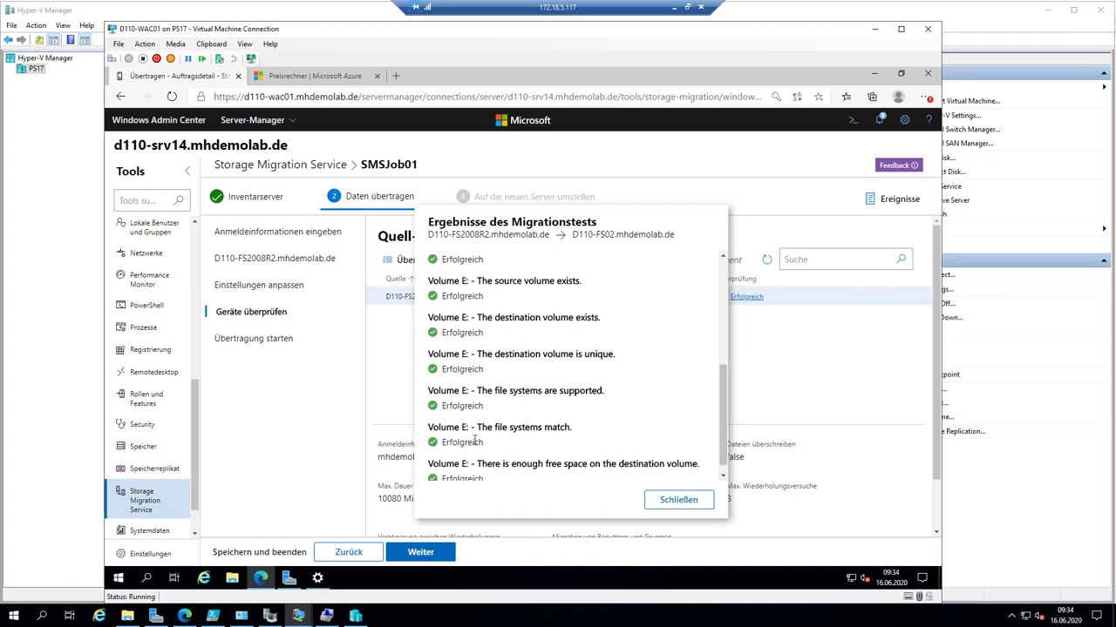
pyautogui.moveTo(480, 427); pyautogui.dragTo(561, 439)
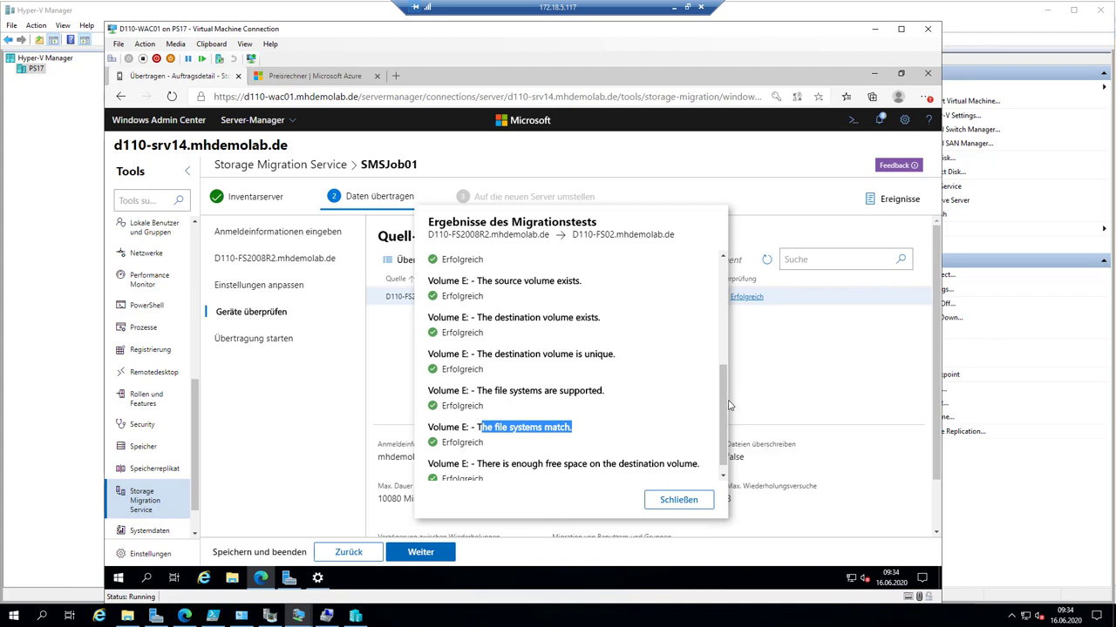
pyautogui.moveTo(726, 410); pyautogui.dragTo(726, 423)
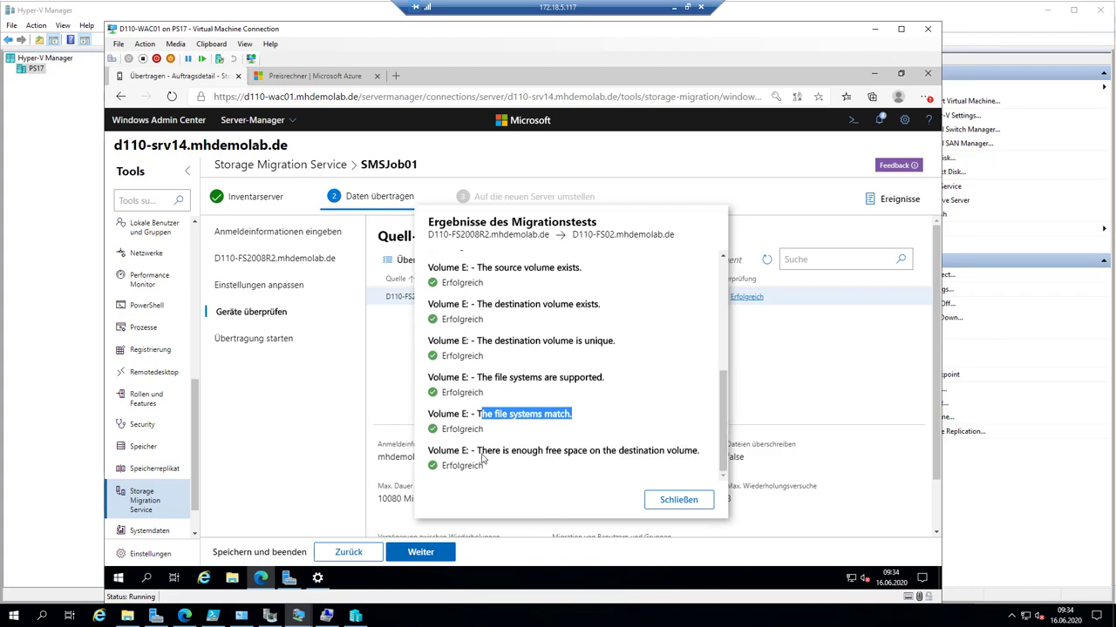
pyautogui.moveTo(481, 451); pyautogui.dragTo(629, 450)
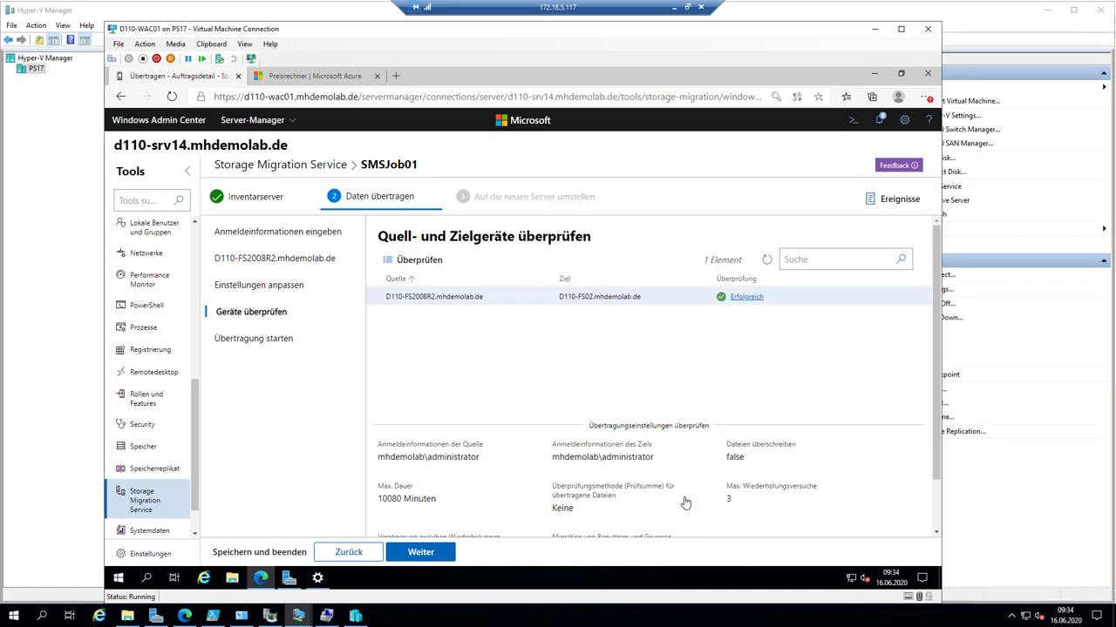
pyautogui.scroll(-2, 567, 469)
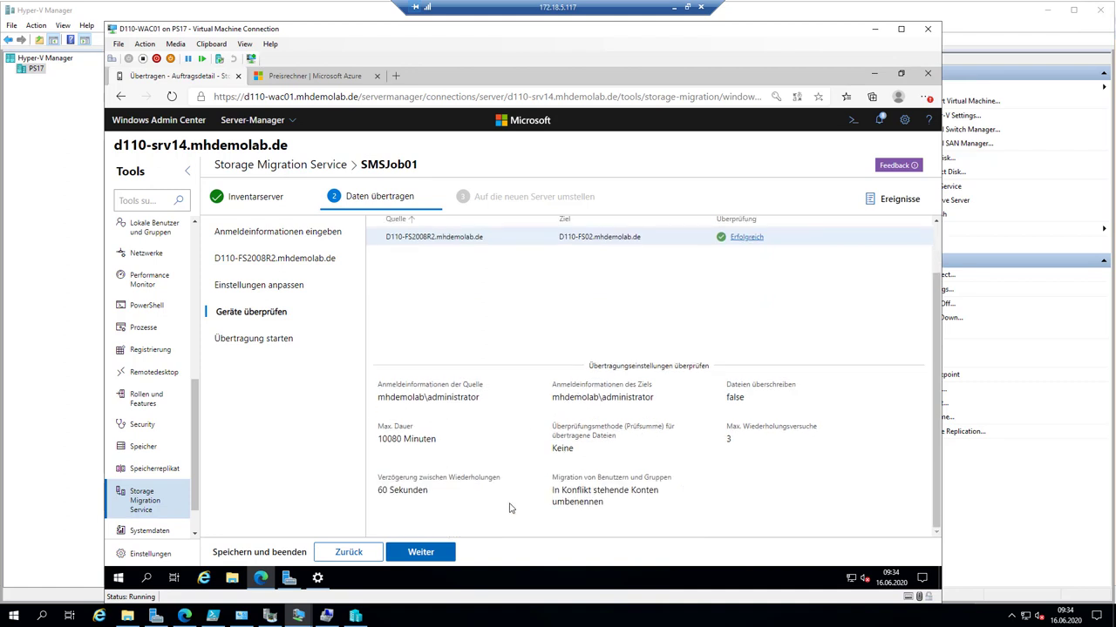
pyautogui.click(427, 551)
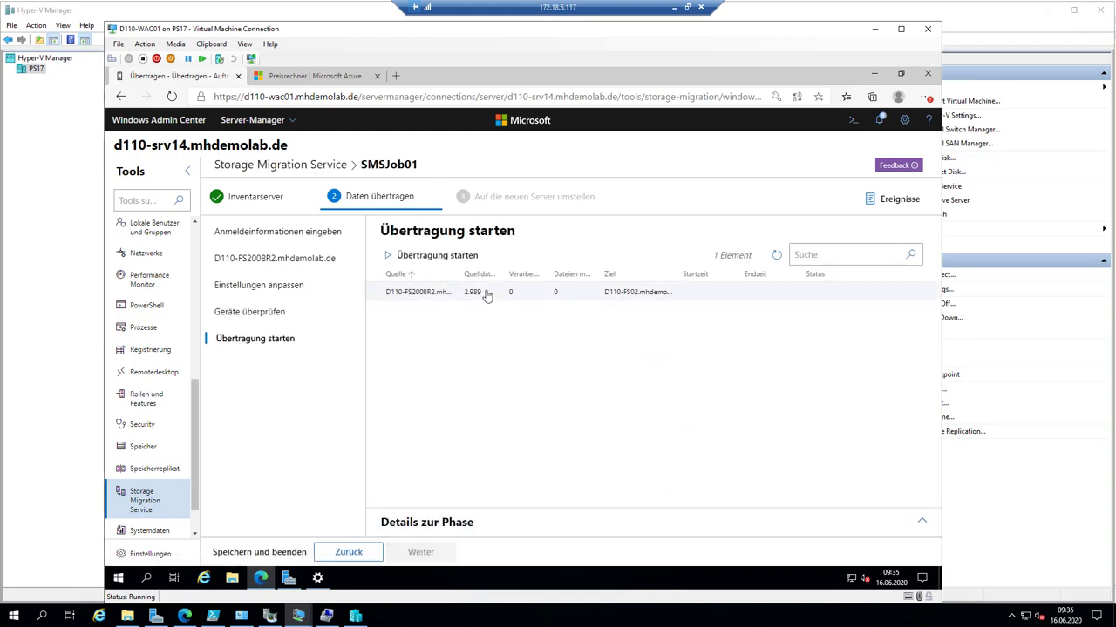
# - Expand 'Details zur Phase' for the D110-FS2008R2 to D110-FS02 row
pyautogui.click(486, 295)
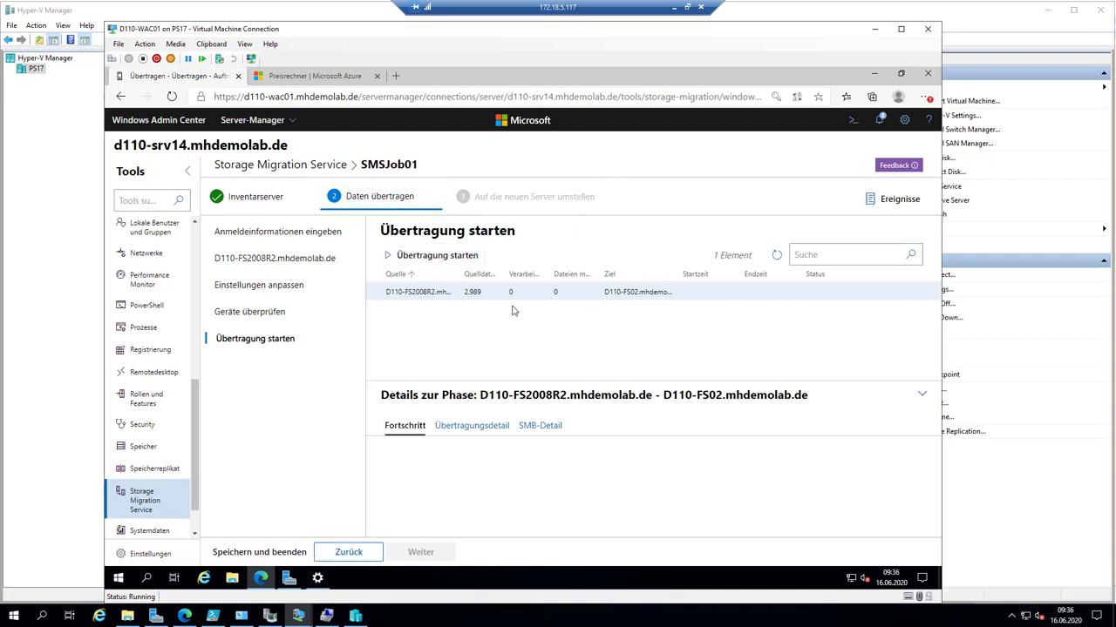
# - Start the transfer to D110-FS02 and view its Übertragungsdetail, SMB-Detail and Fortschritt views
pyautogui.click(395, 255)
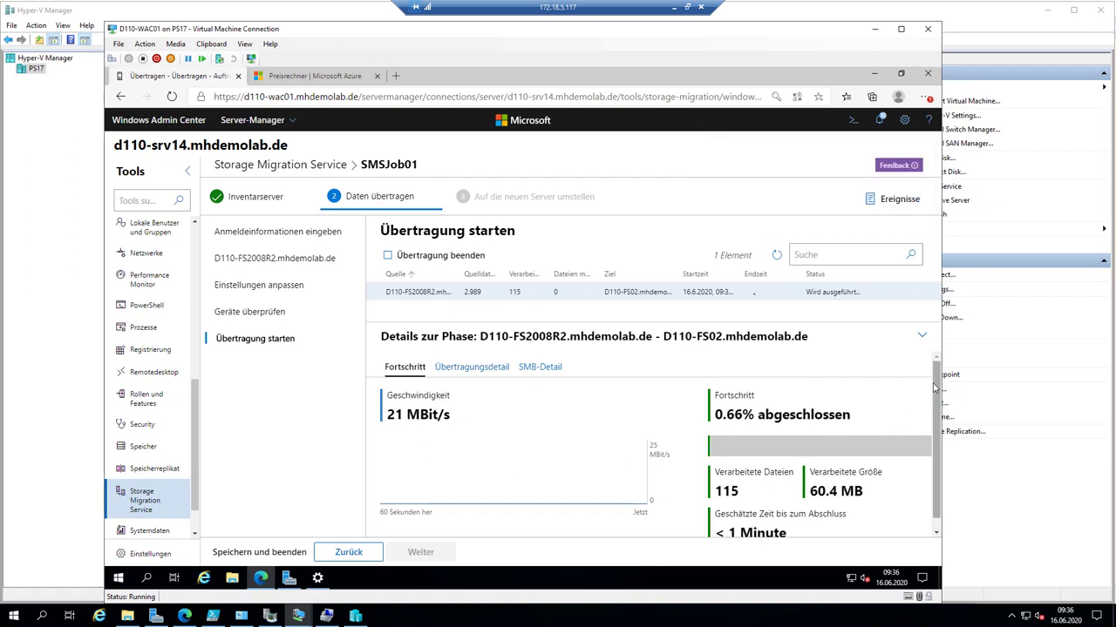
pyautogui.moveTo(935, 389); pyautogui.dragTo(933, 443)
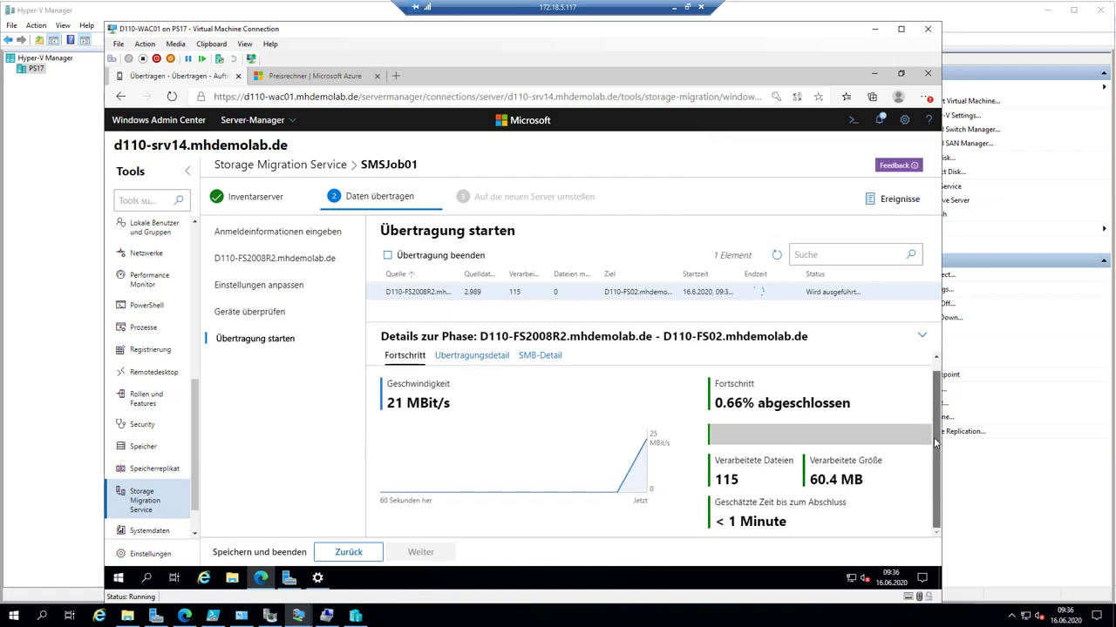
pyautogui.click(485, 365)
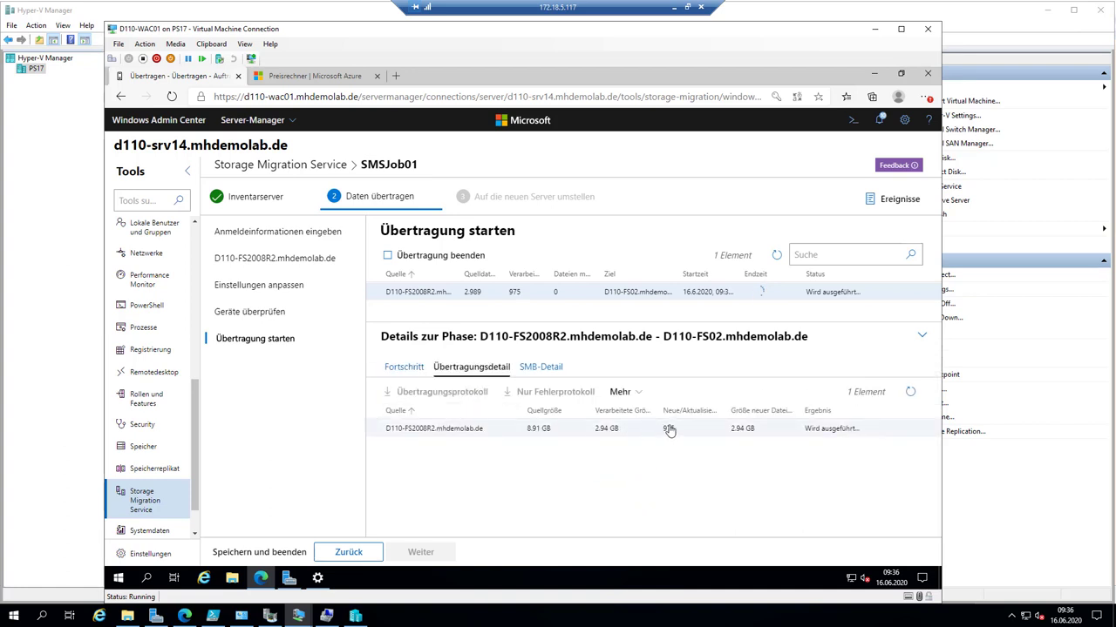
pyautogui.click(523, 368)
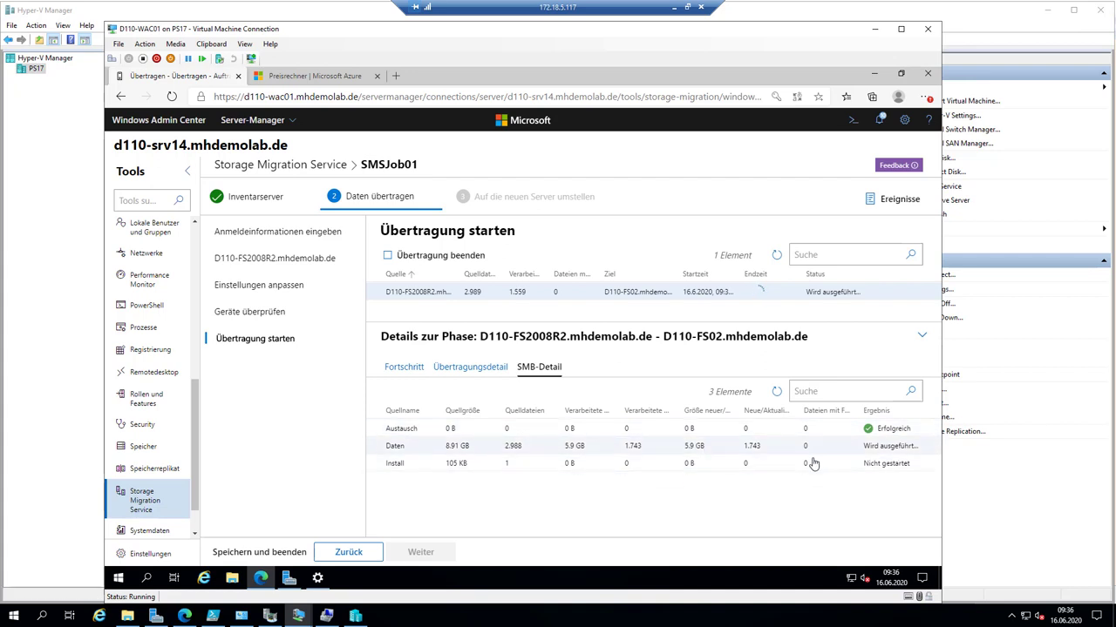
pyautogui.click(402, 370)
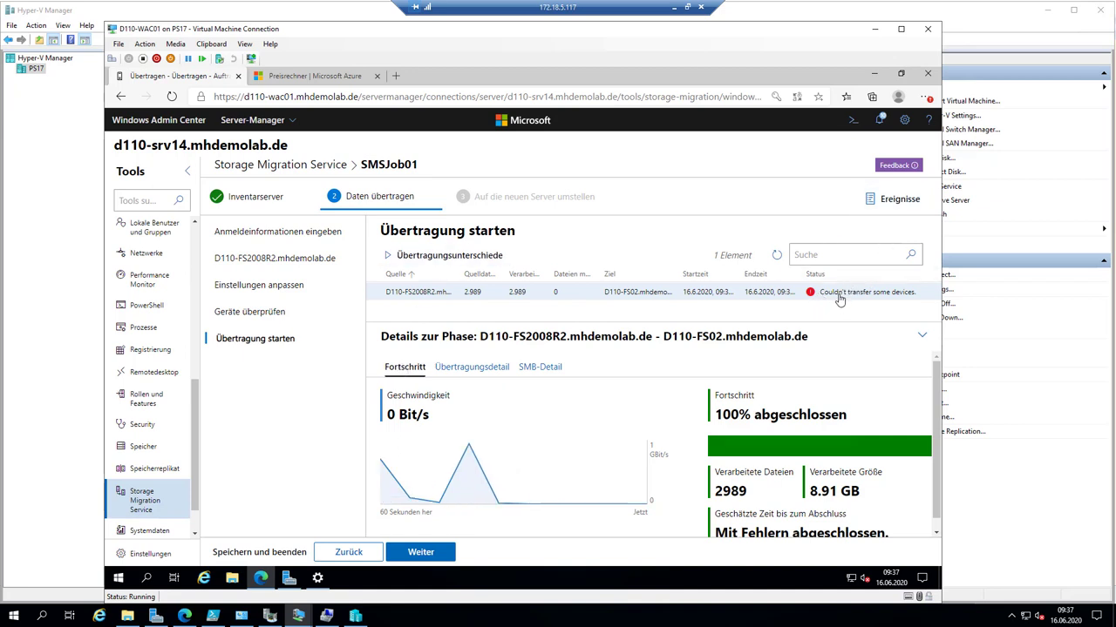
# - Browse the transfer log options under Mehr and download the 'Nur Fehlerprotokoll' errors-only log
pyautogui.click(462, 369)
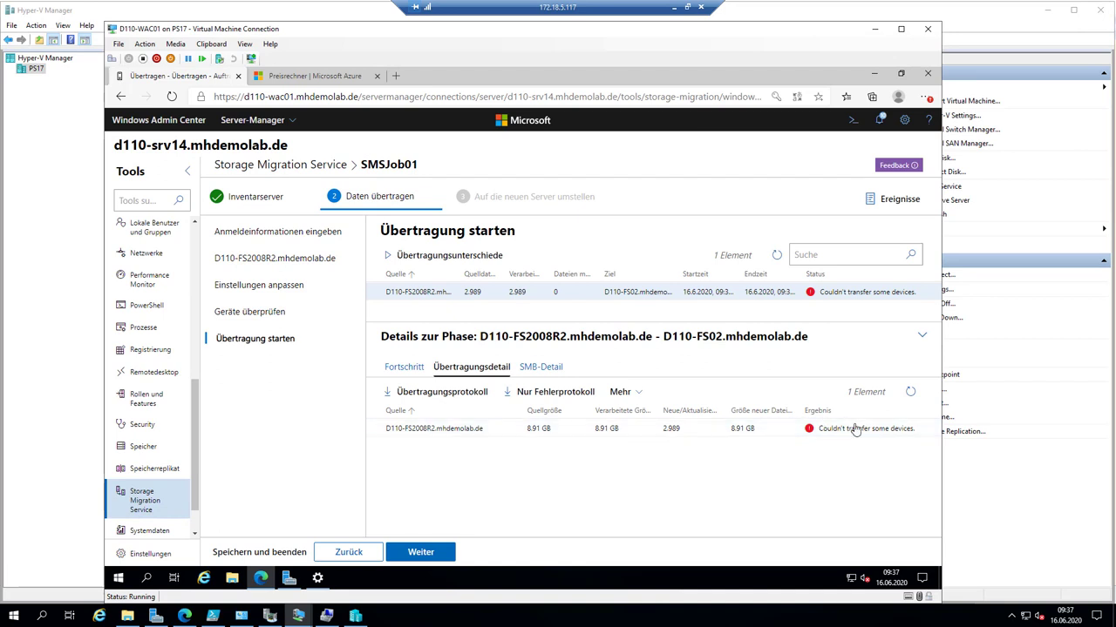
pyautogui.click(622, 392)
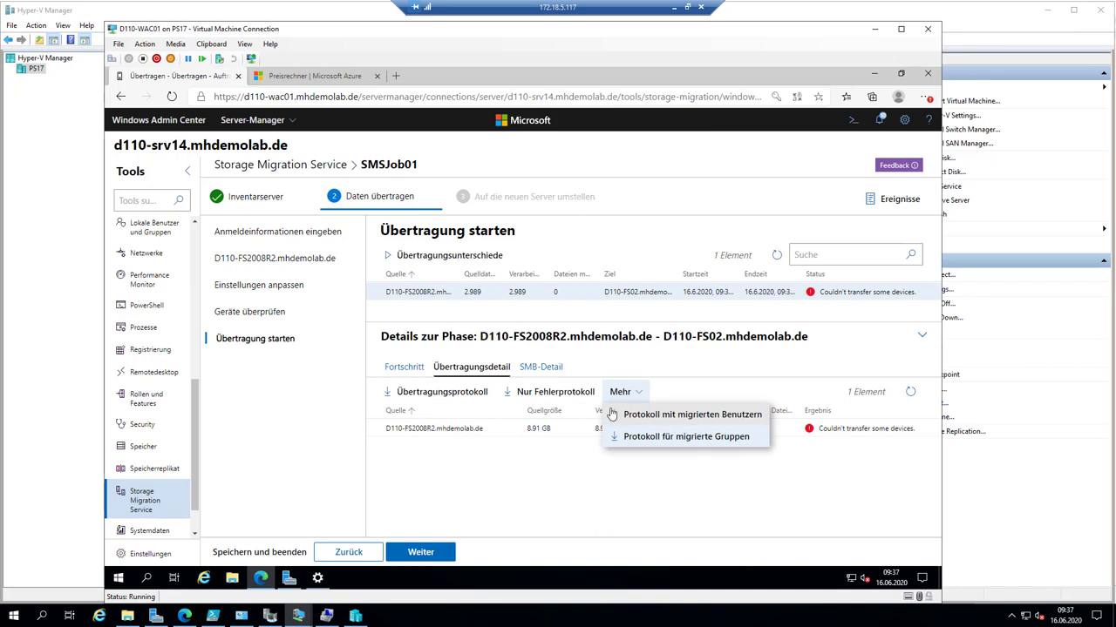
pyautogui.click(539, 367)
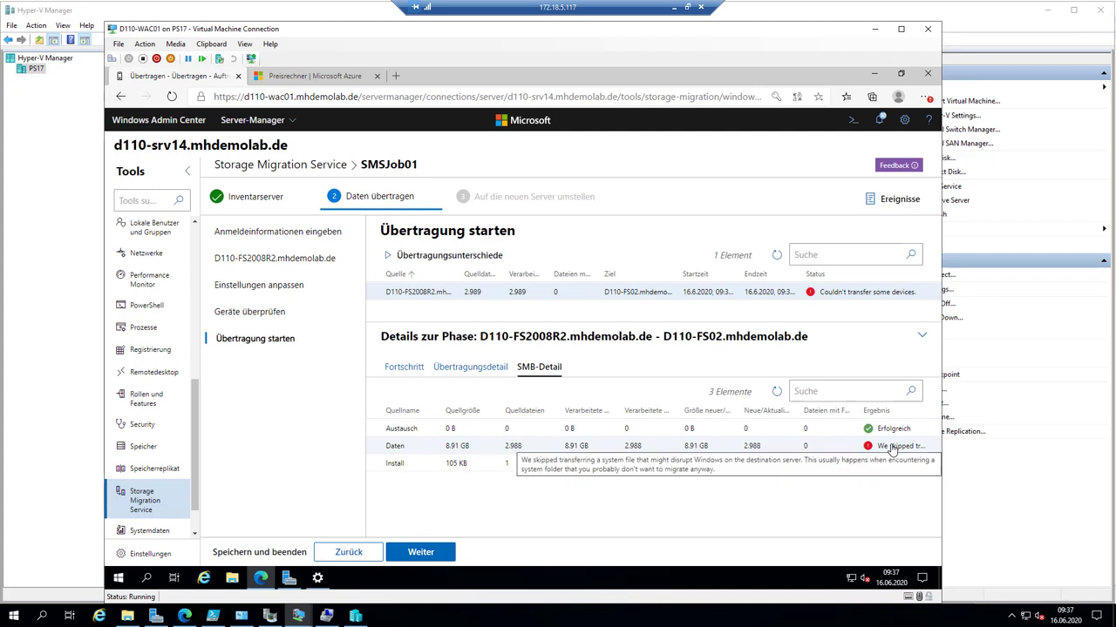
pyautogui.click(417, 367)
pyautogui.click(494, 375)
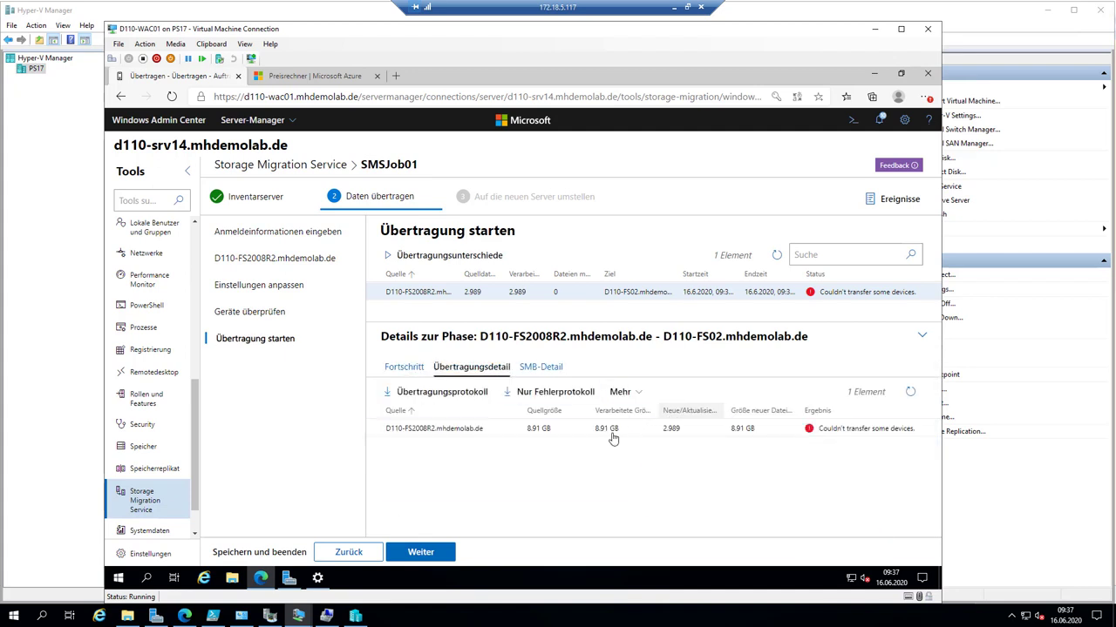
pyautogui.click(558, 394)
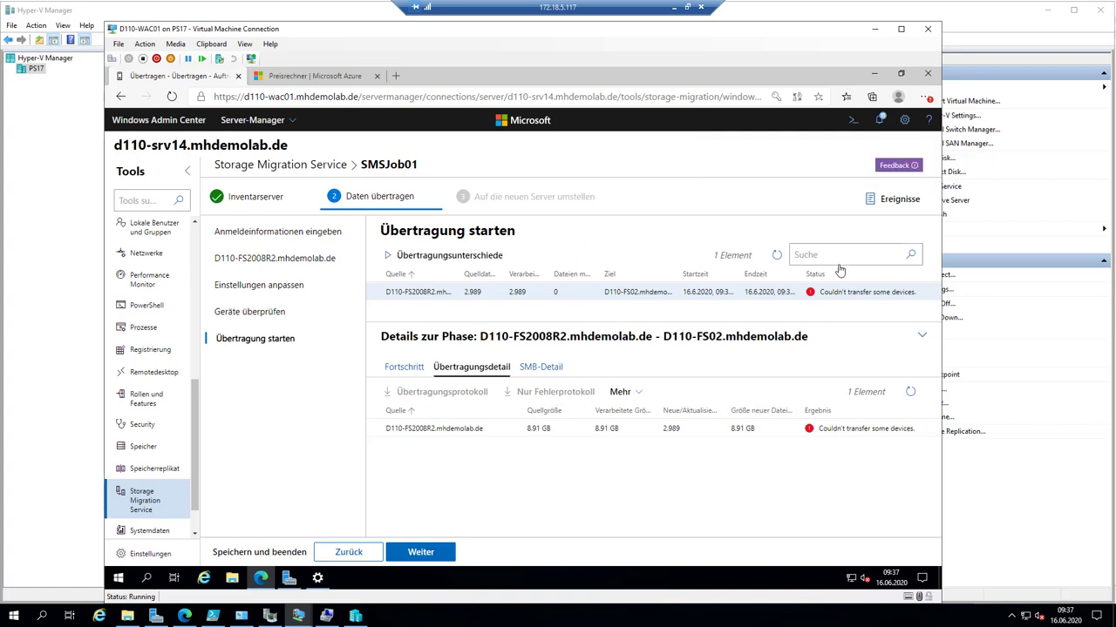
pyautogui.click(879, 120)
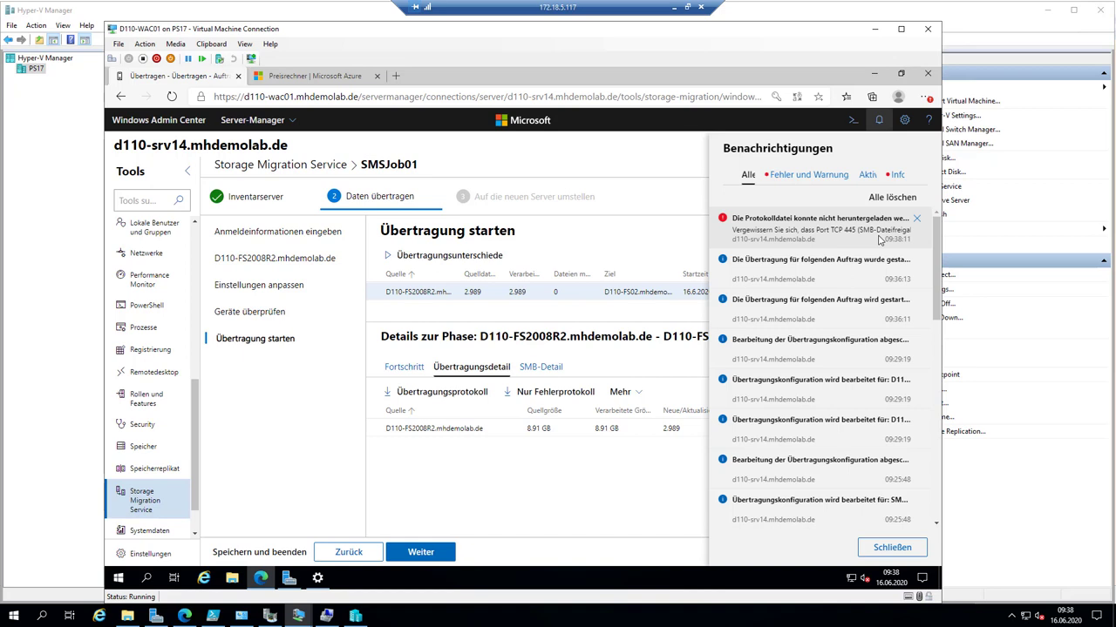
pyautogui.click(605, 244)
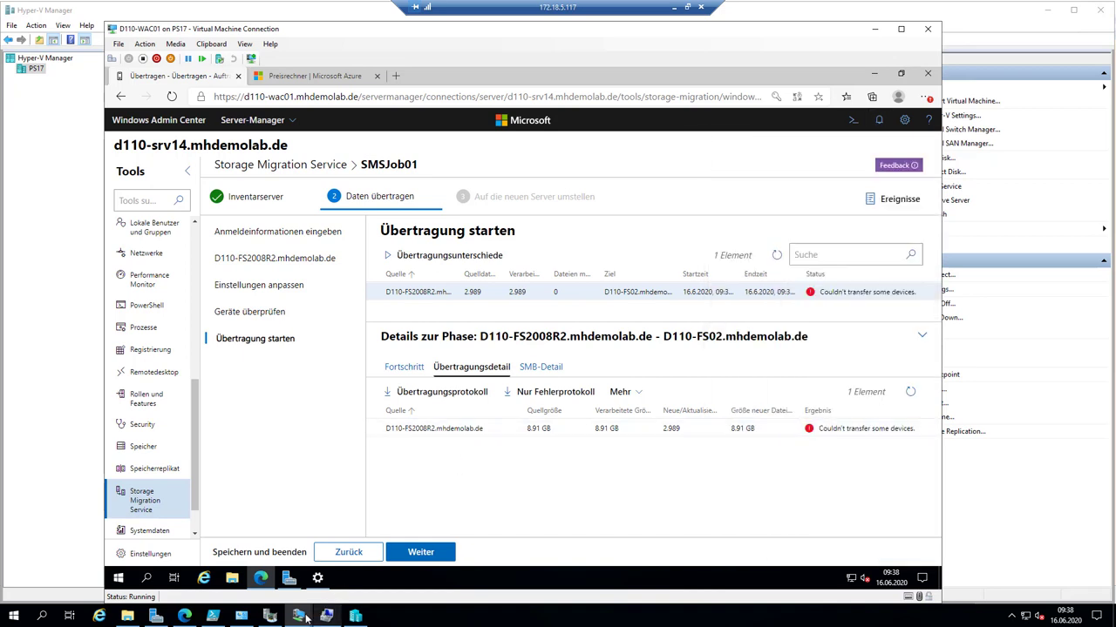
# - Sign in to the D110-SRV14 VM via Ctrl+Alt+Delete with the account password
pyautogui.moveTo(301, 618)
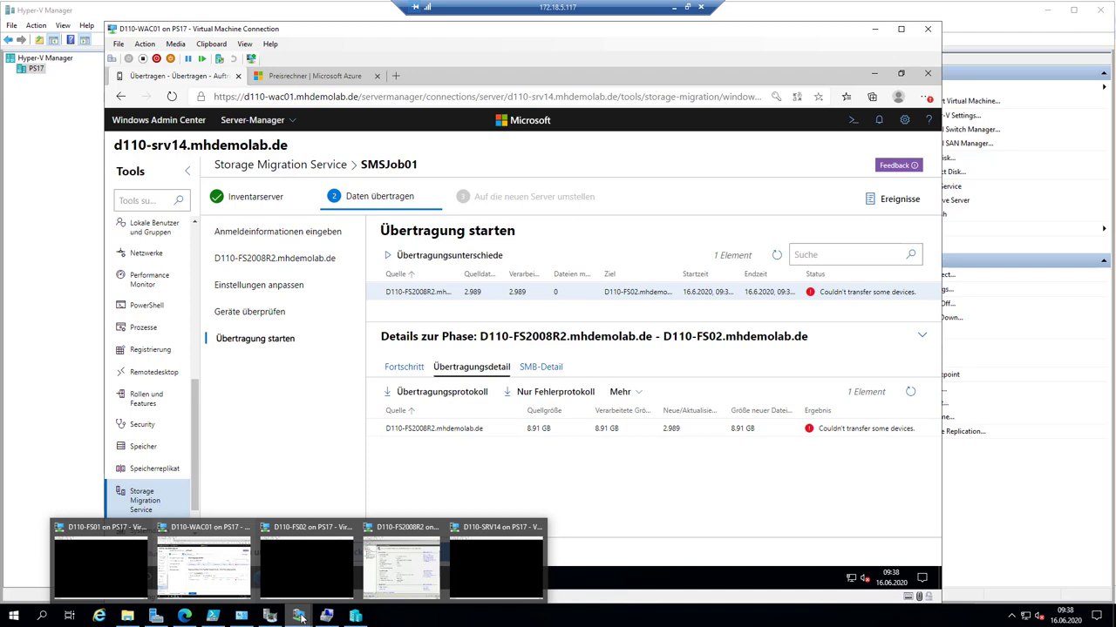
pyautogui.click(490, 561)
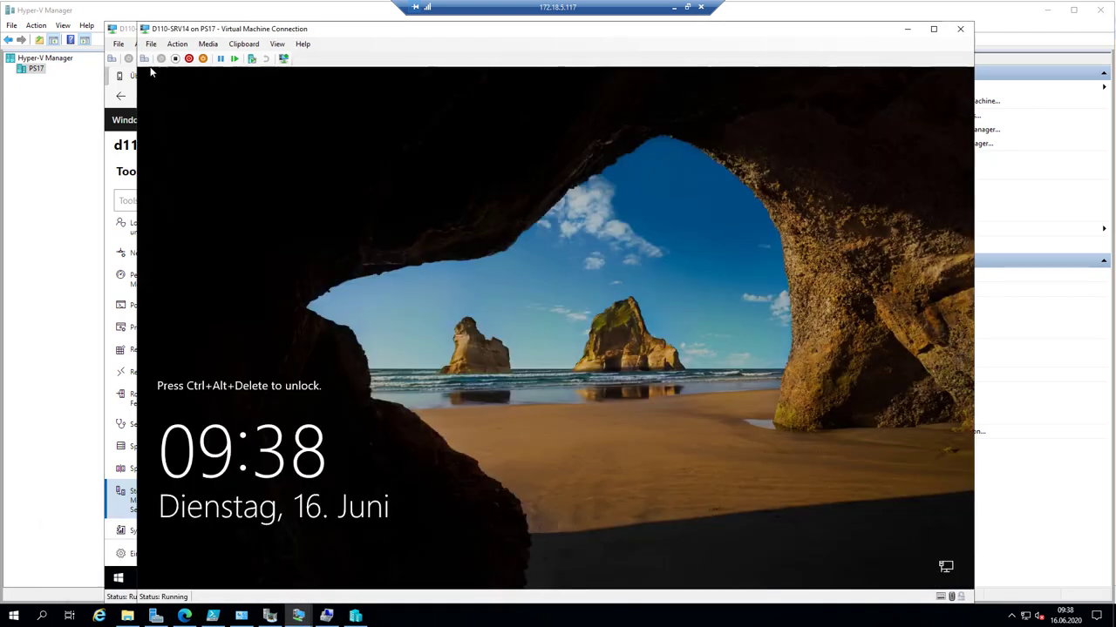
pyautogui.click(146, 58)
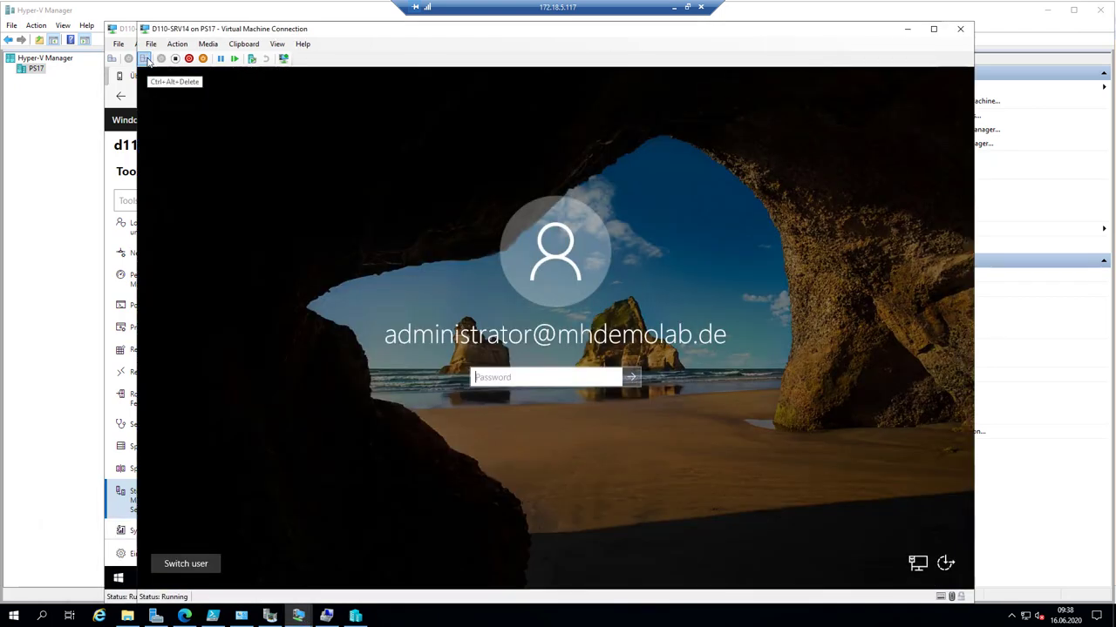
pyautogui.write('Pa$$w0rd')
pyautogui.press('Return')
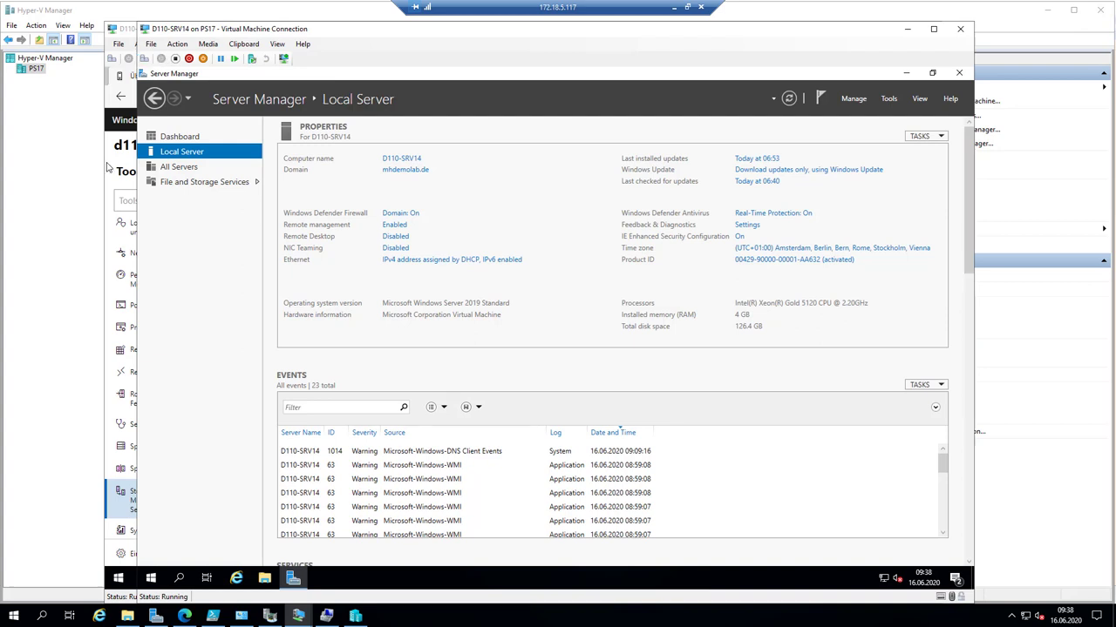
# - Allow File and Printer Sharing and its SMBDirect entry through the firewall for Domain, Private and Public networks
pyautogui.click(406, 218)
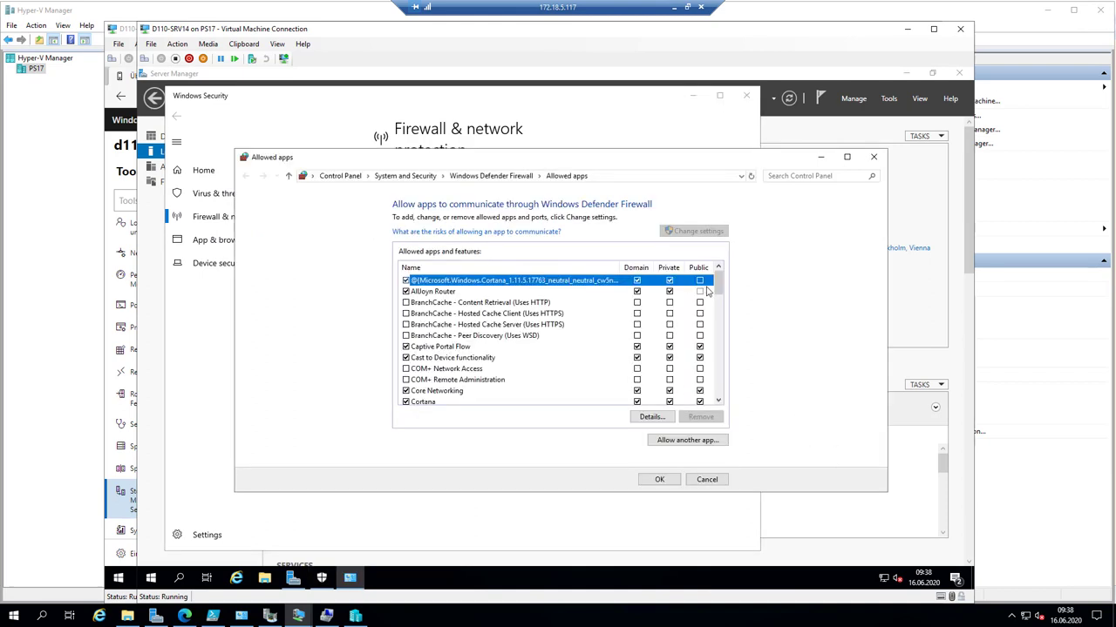
pyautogui.moveTo(719, 280); pyautogui.dragTo(722, 303)
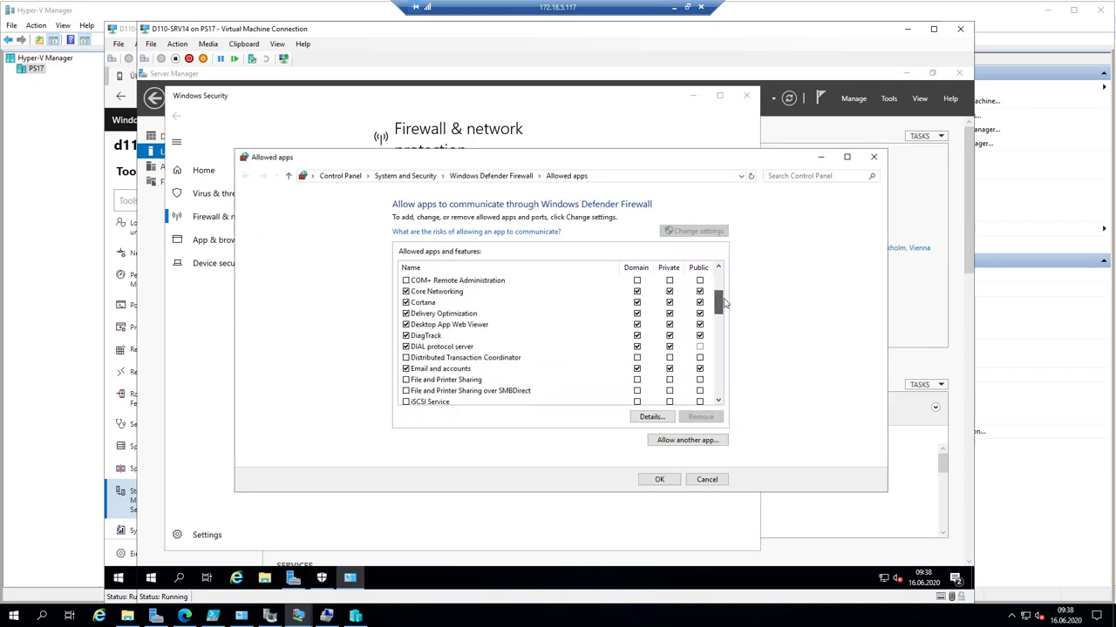
pyautogui.click(405, 380)
pyautogui.click(405, 390)
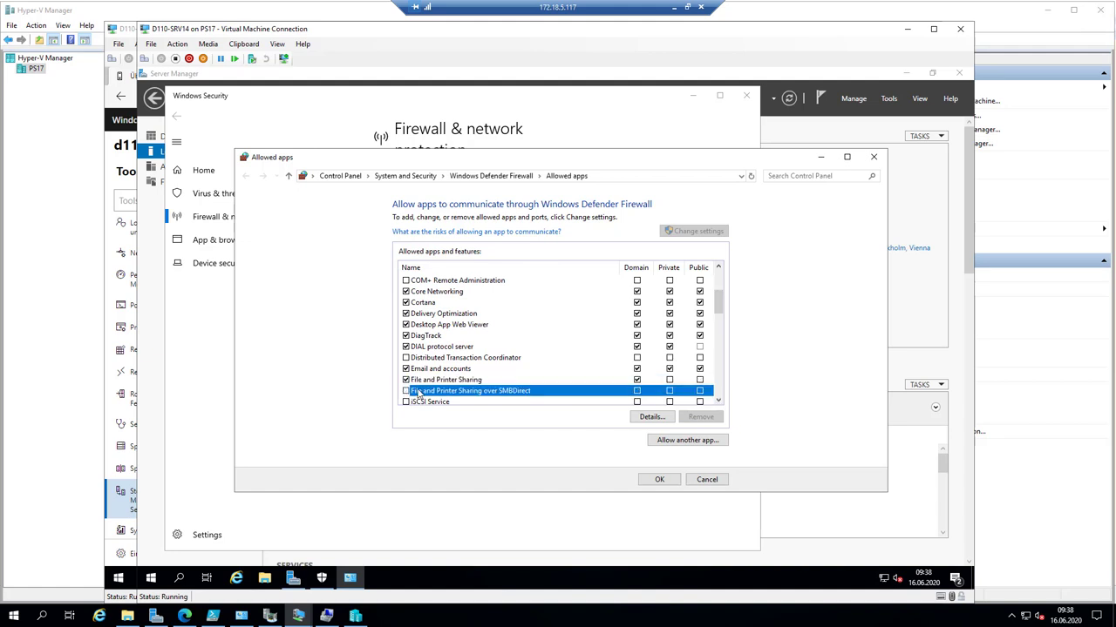
pyautogui.click(670, 380)
pyautogui.click(669, 391)
pyautogui.click(700, 380)
pyautogui.click(700, 390)
pyautogui.click(660, 479)
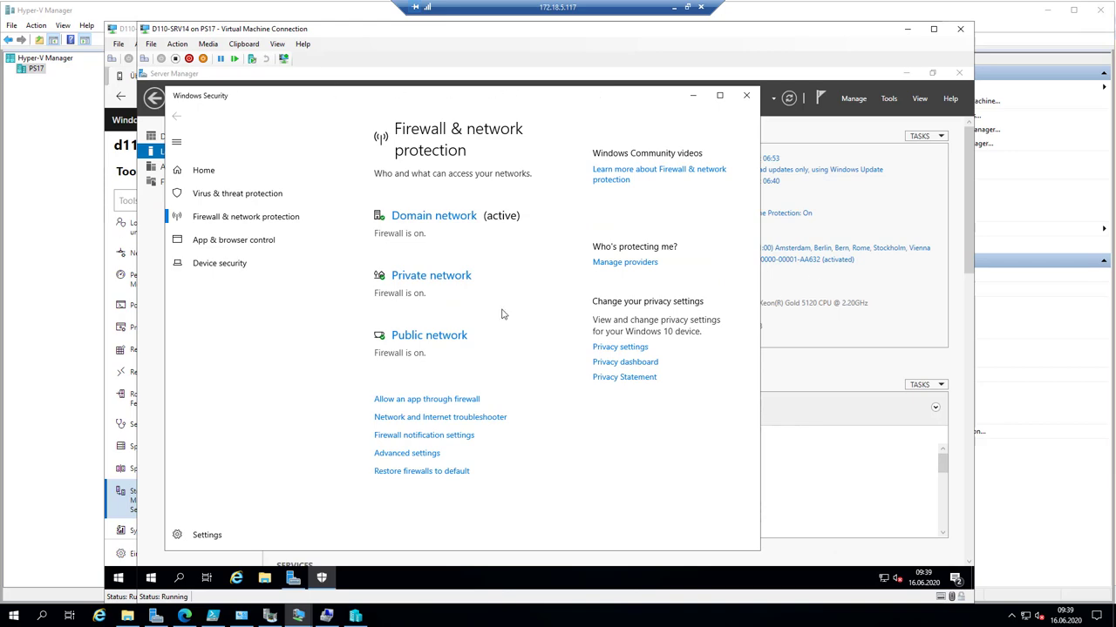
pyautogui.click(695, 98)
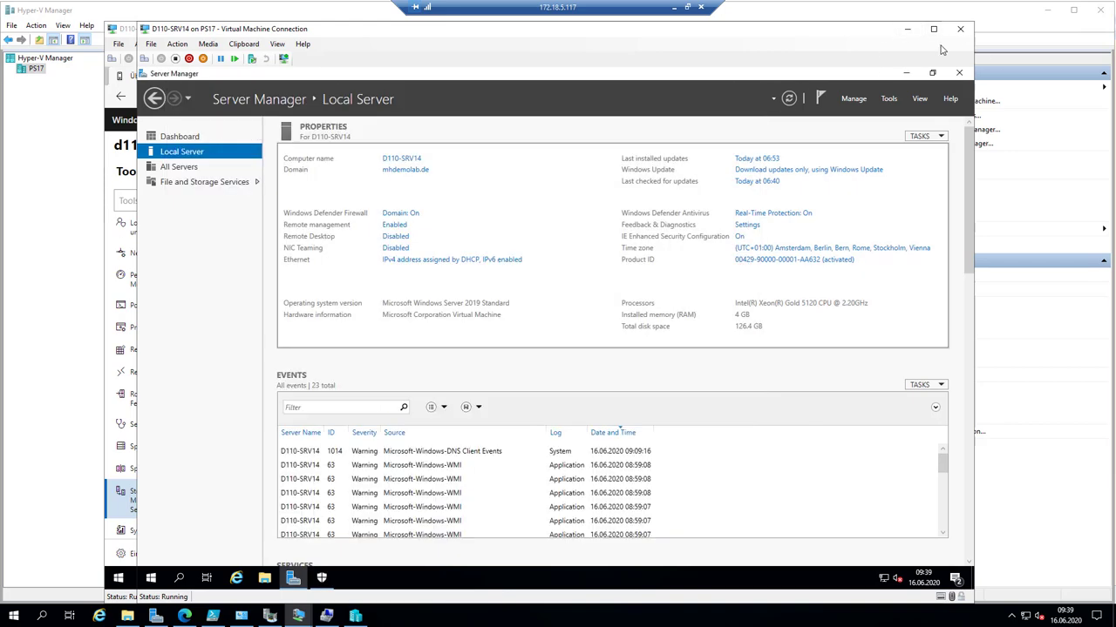
# - Download the errors-only log SMSJob01_D110-FS2008R2.mhdemolab.de_Fehler.csv and open it
pyautogui.click(907, 33)
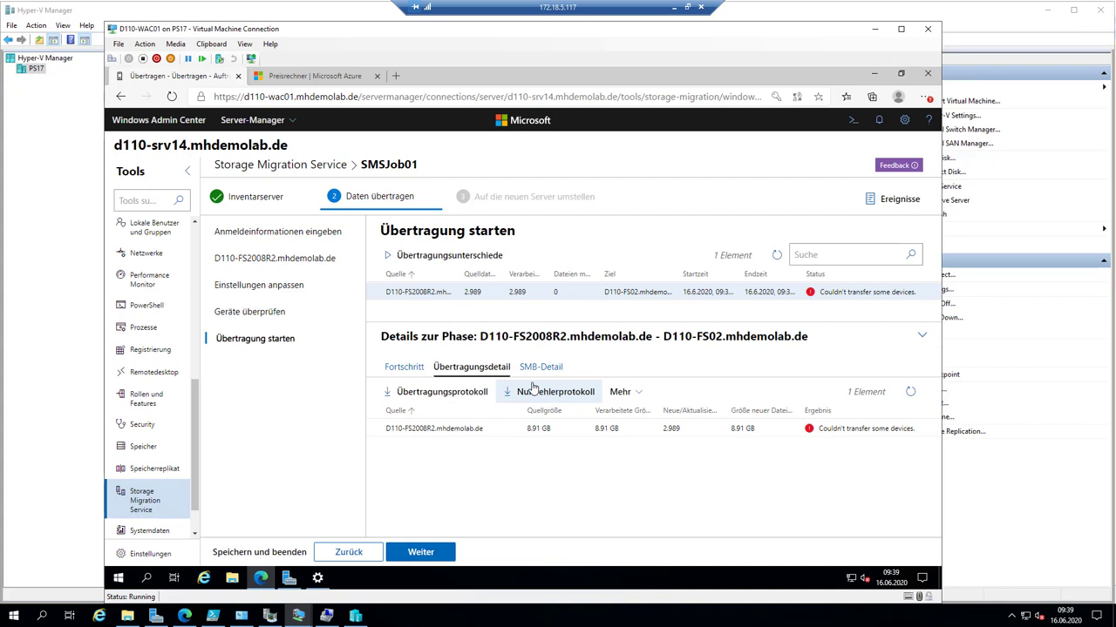
pyautogui.click(532, 388)
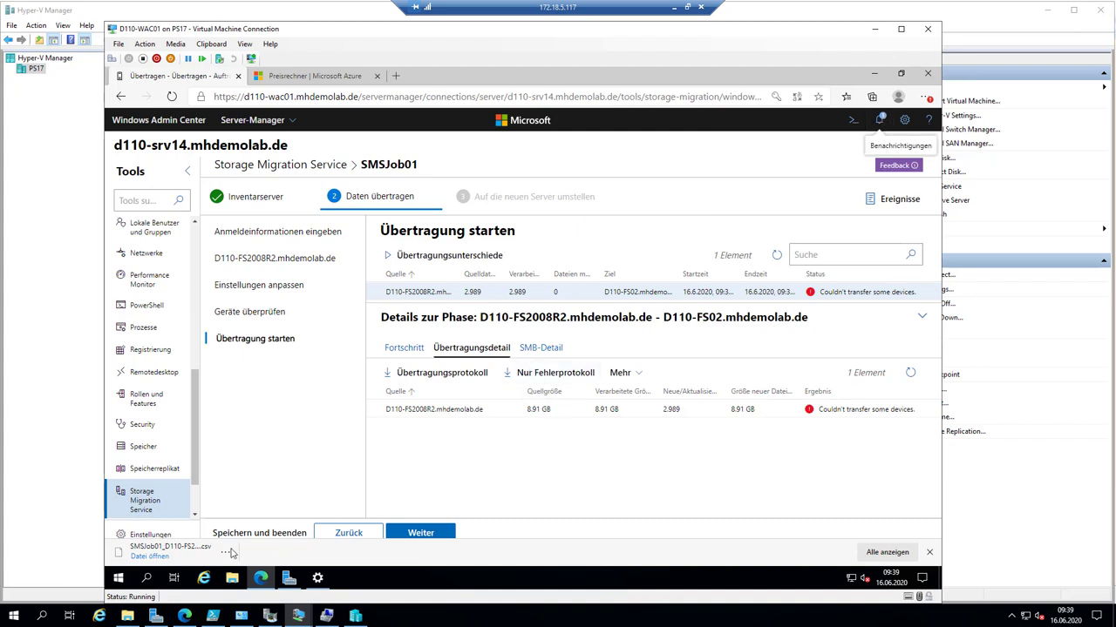
pyautogui.click(152, 557)
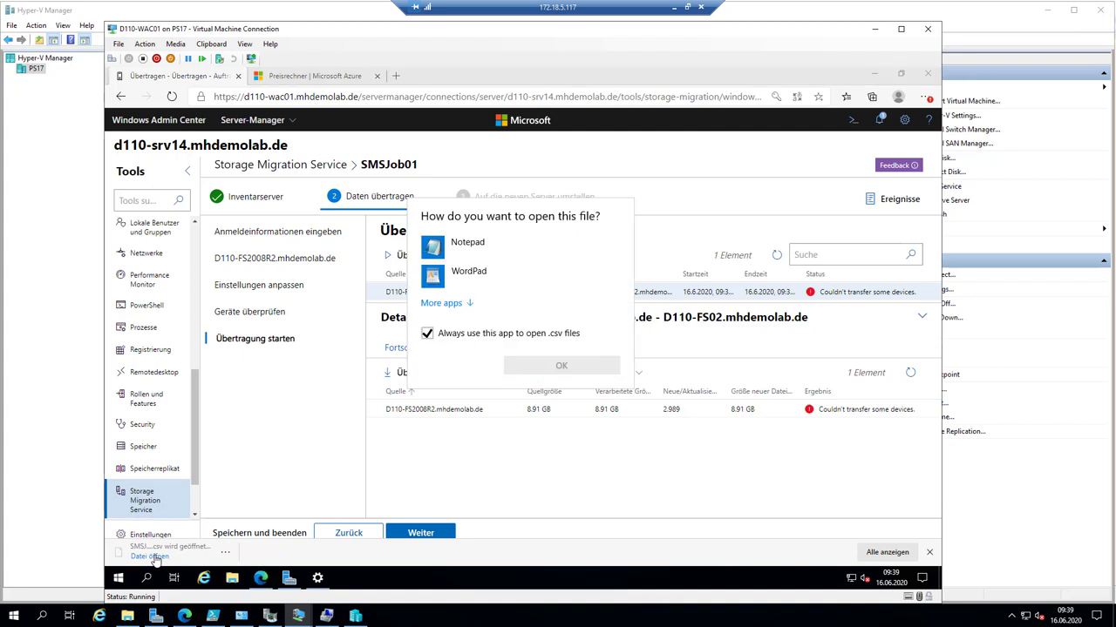
# - Open the SMSJob01 error log in Notepad and review the three failed bootmgr files under E:\Daten, then minimize it
pyautogui.click(557, 367)
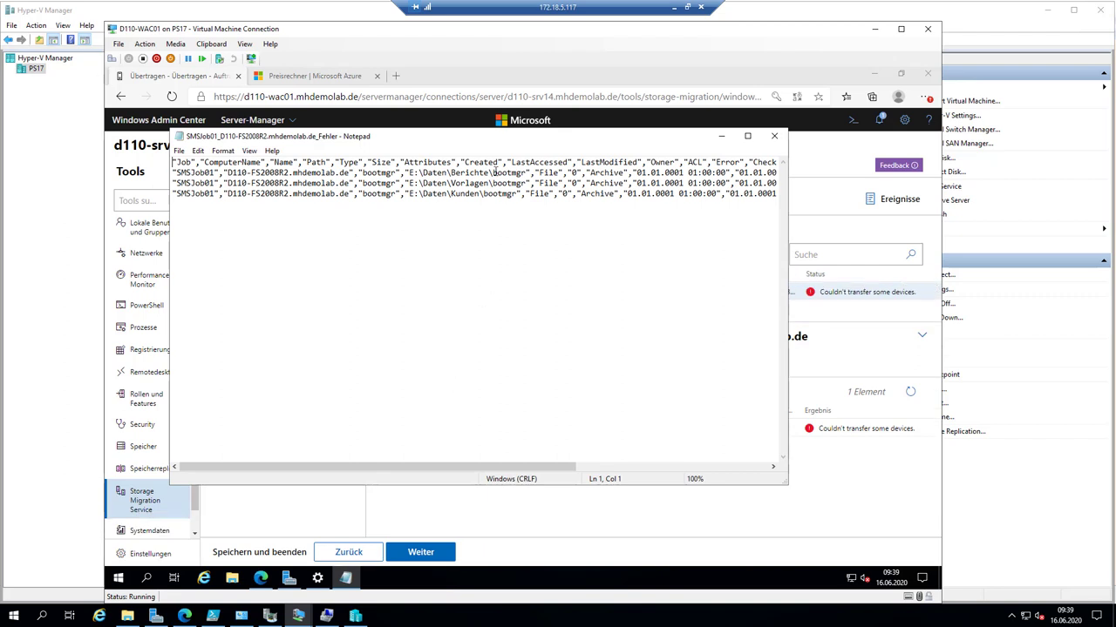
pyautogui.moveTo(521, 172); pyautogui.dragTo(696, 197)
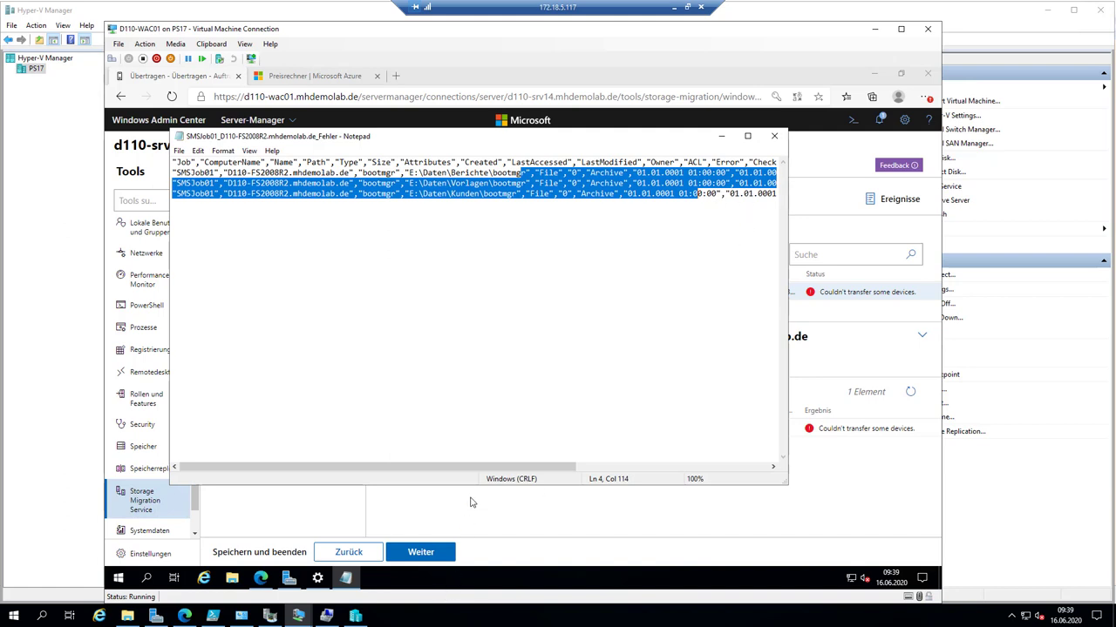
pyautogui.moveTo(486, 474); pyautogui.dragTo(733, 464)
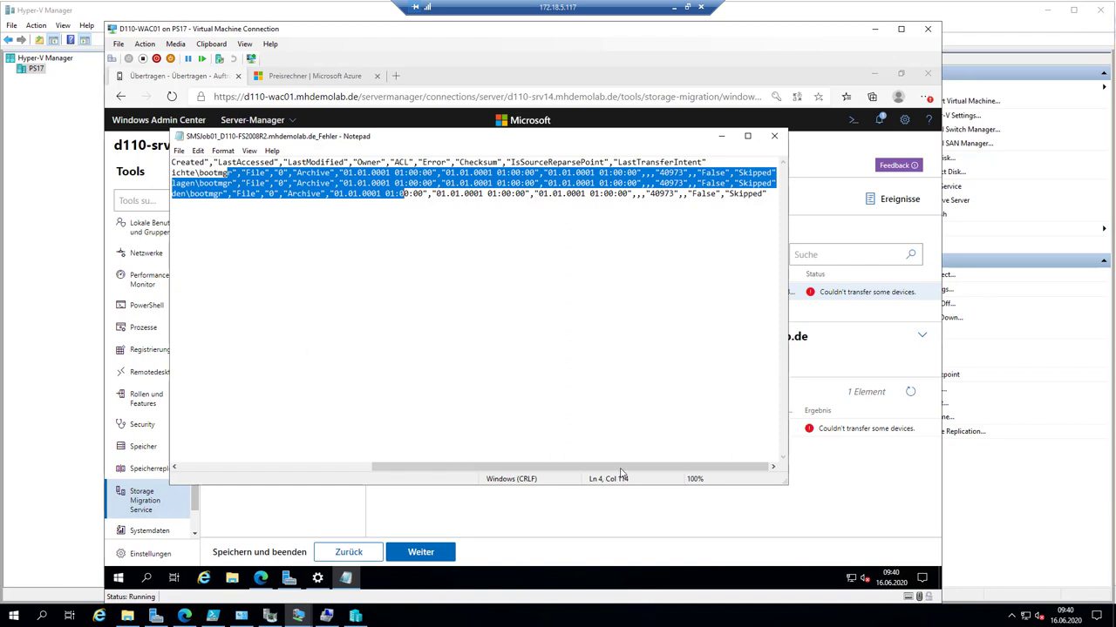
pyautogui.moveTo(621, 472); pyautogui.dragTo(363, 378)
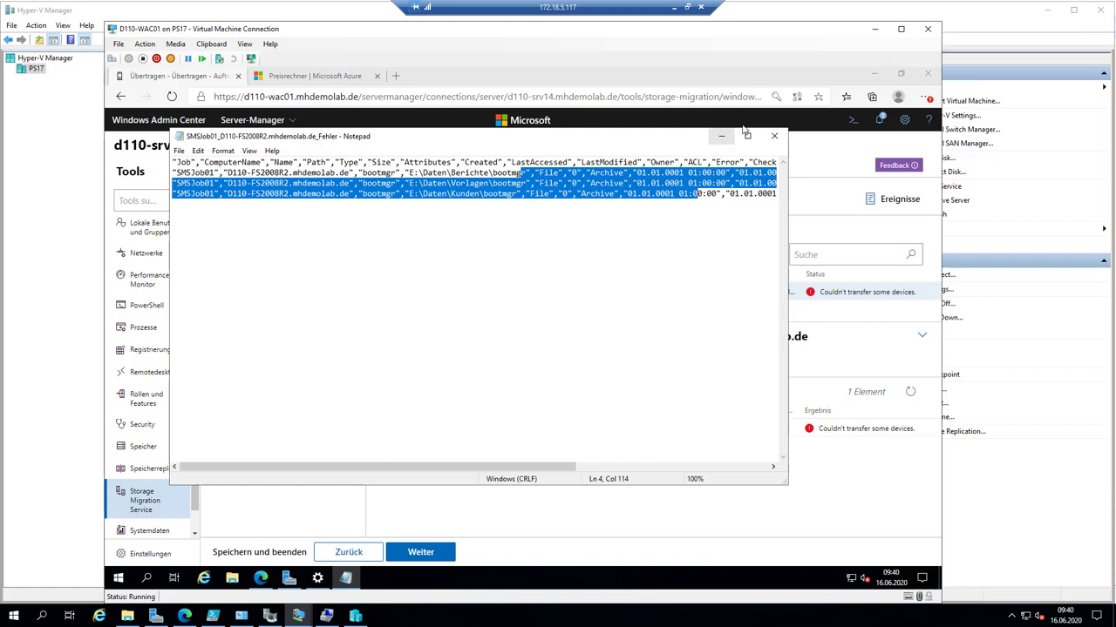
pyautogui.click(724, 137)
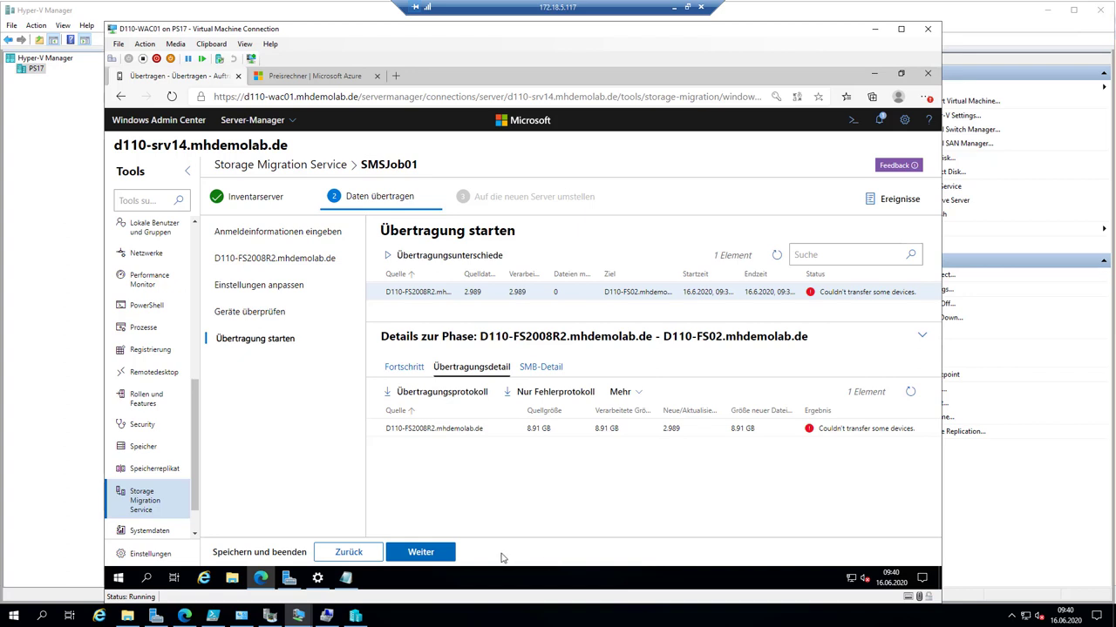
pyautogui.click(418, 554)
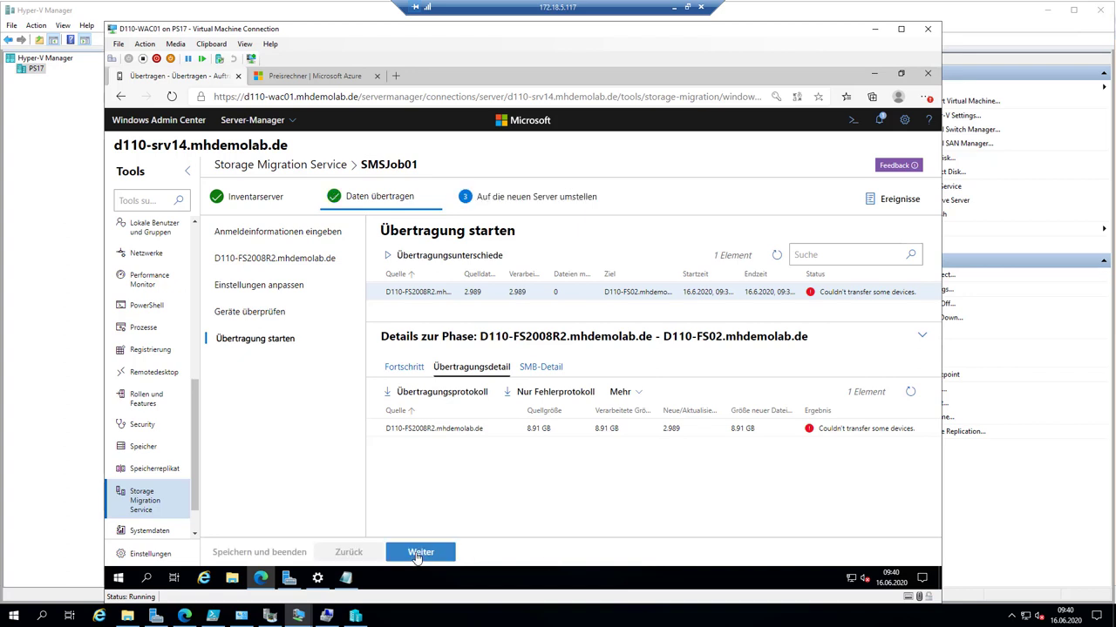
pyautogui.click(417, 555)
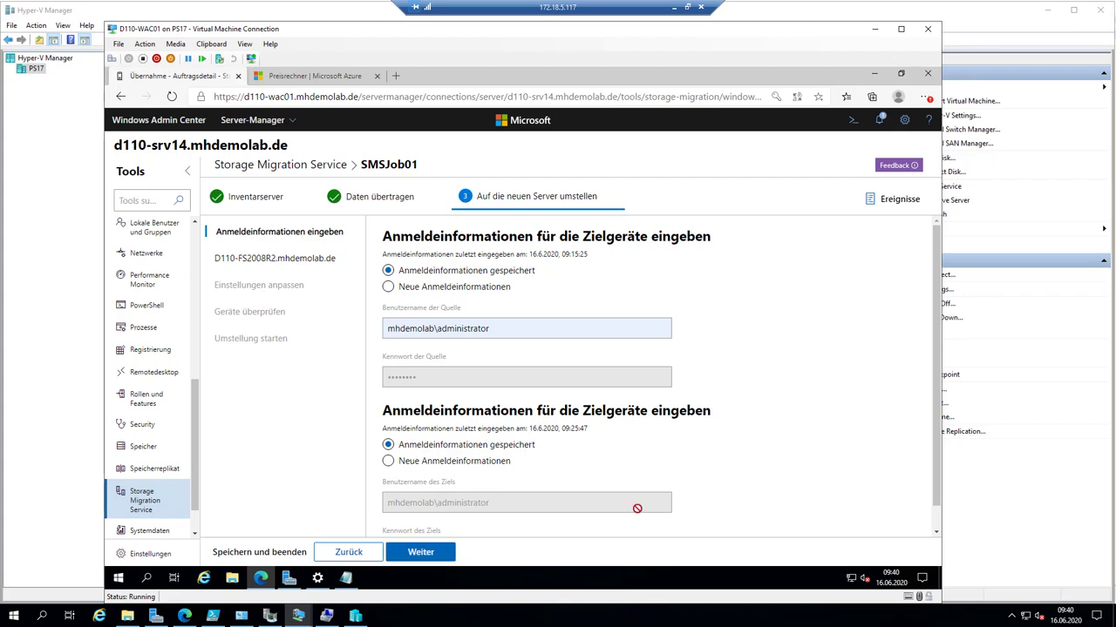
pyautogui.scroll(-1, 637, 508)
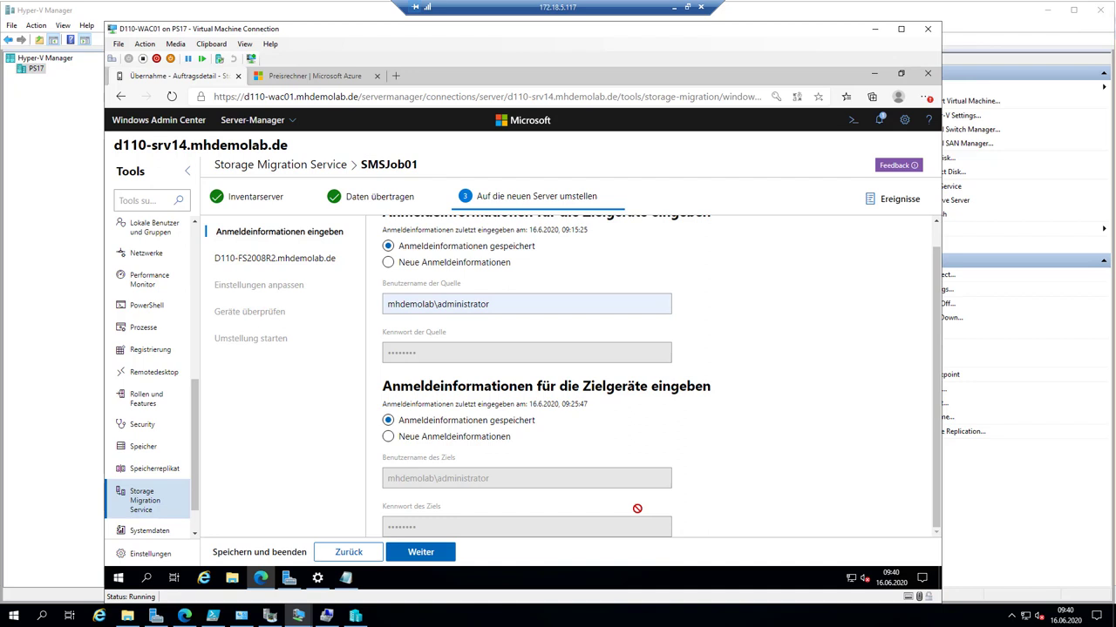
pyautogui.scroll(1, 638, 508)
pyautogui.scroll(-1, 637, 512)
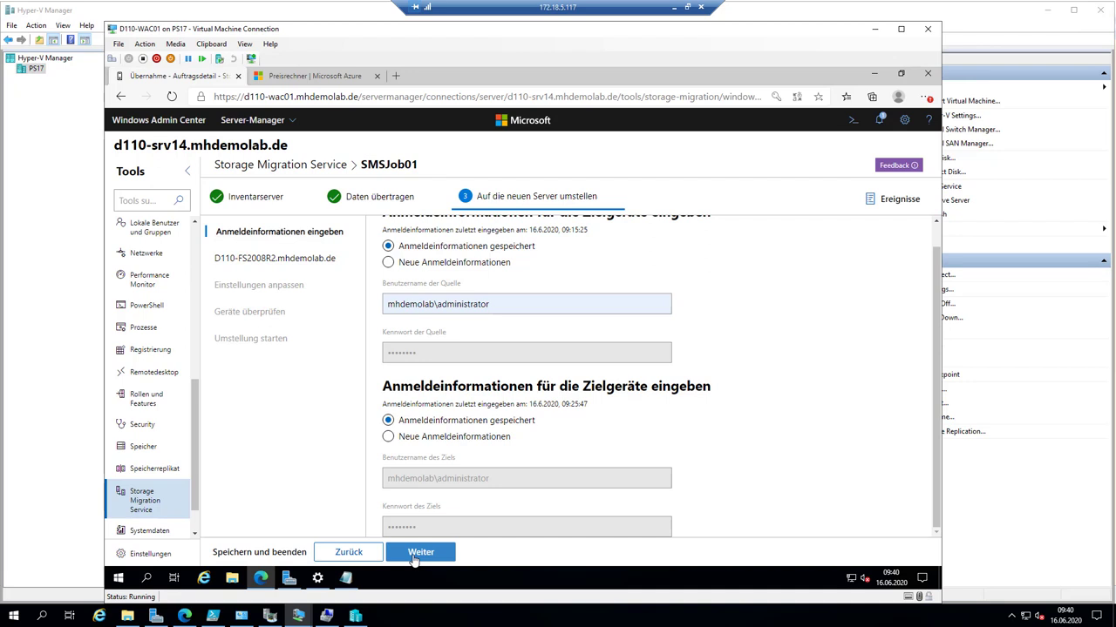
pyautogui.scroll(1, 454, 534)
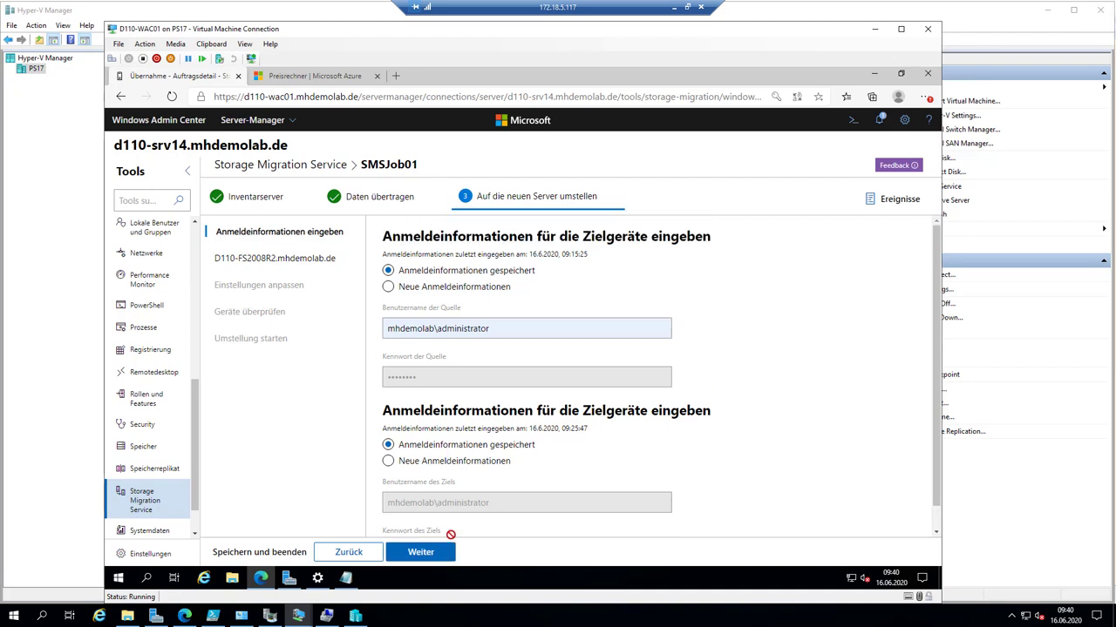
# - Keep the saved credentials, enable DHCP for the source adapter and map it to the target's Ethernet
pyautogui.click(433, 556)
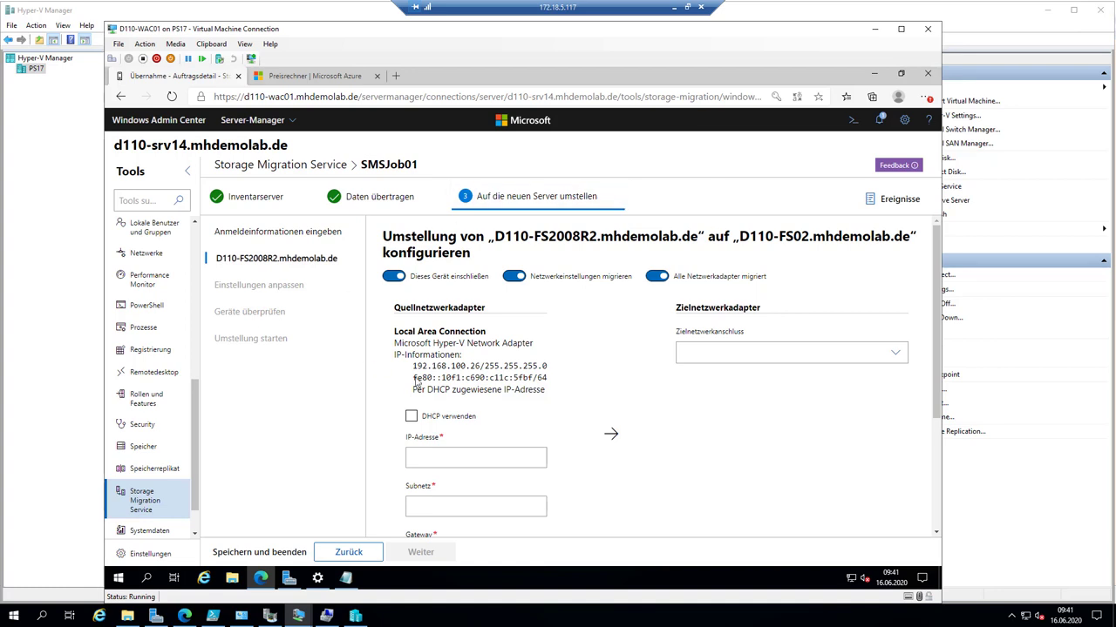
pyautogui.click(410, 417)
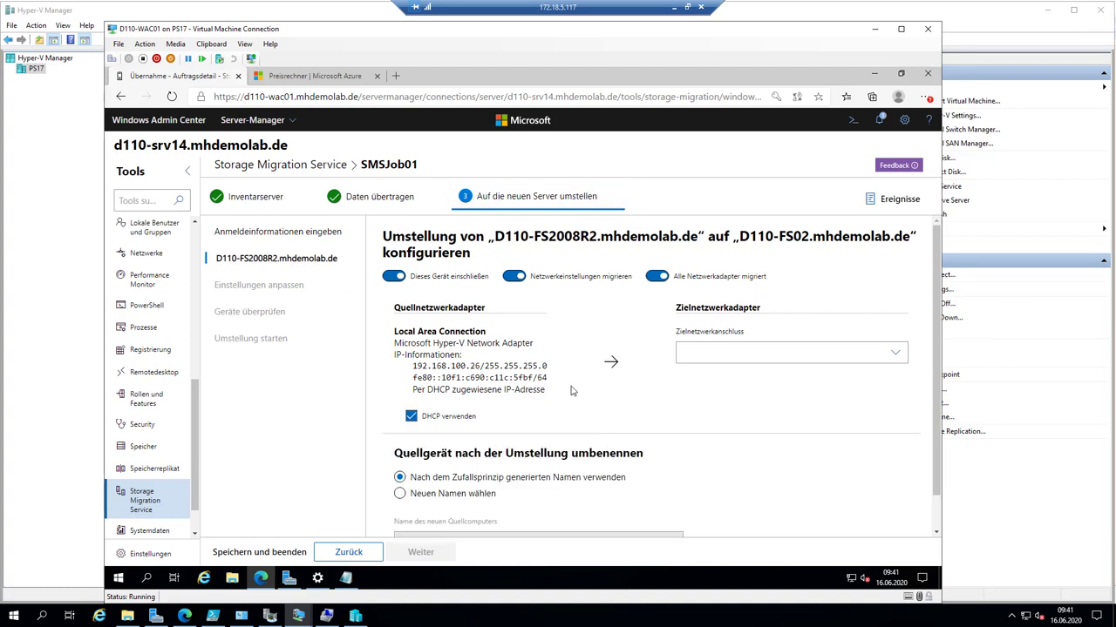
pyautogui.click(730, 345)
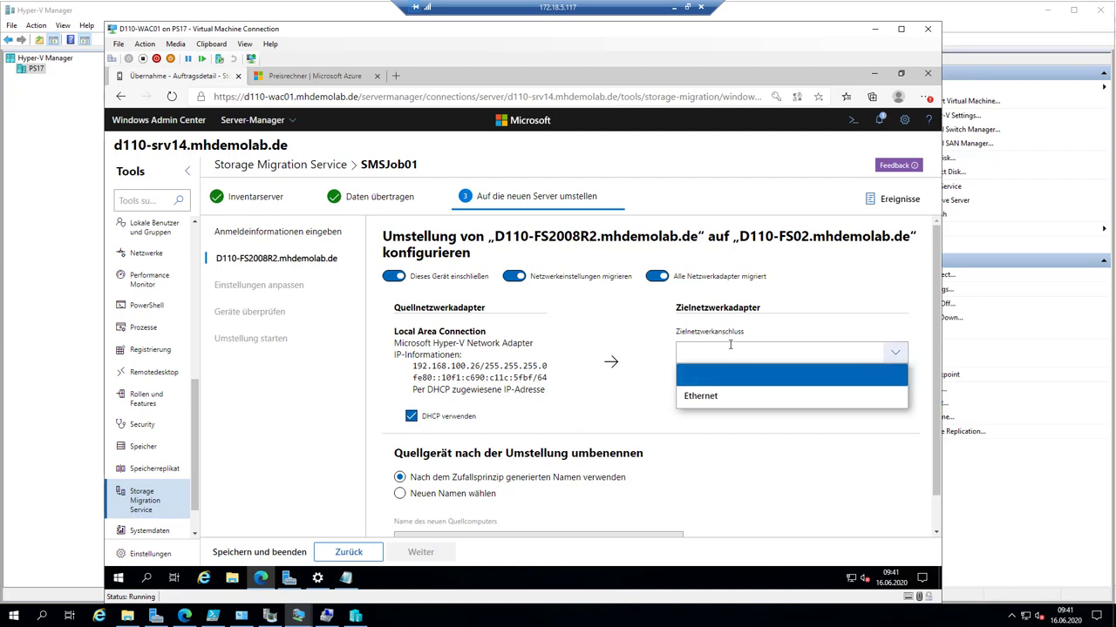
pyautogui.click(723, 394)
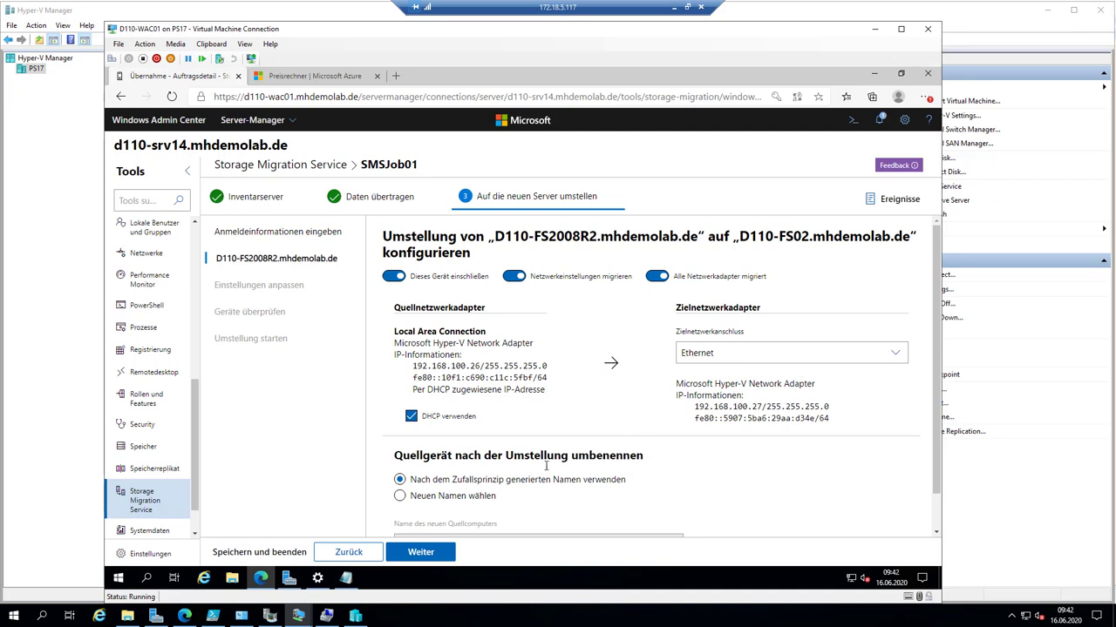
pyautogui.scroll(-1, 505, 459)
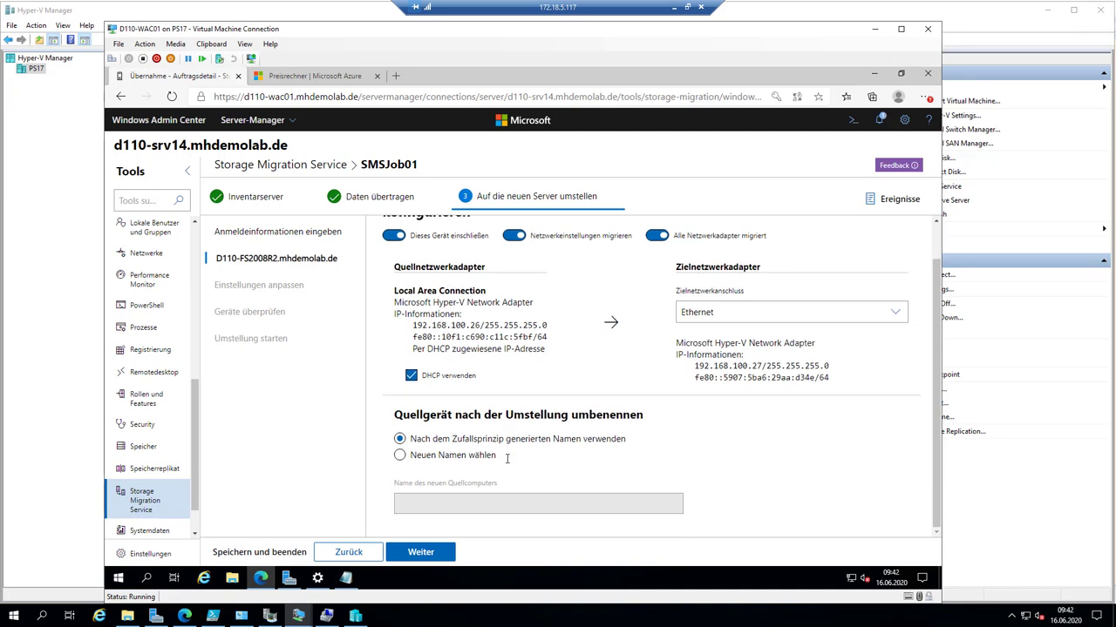
# - Set D110-FSold as the source server's new name after cutover and save the device settings
pyautogui.click(419, 459)
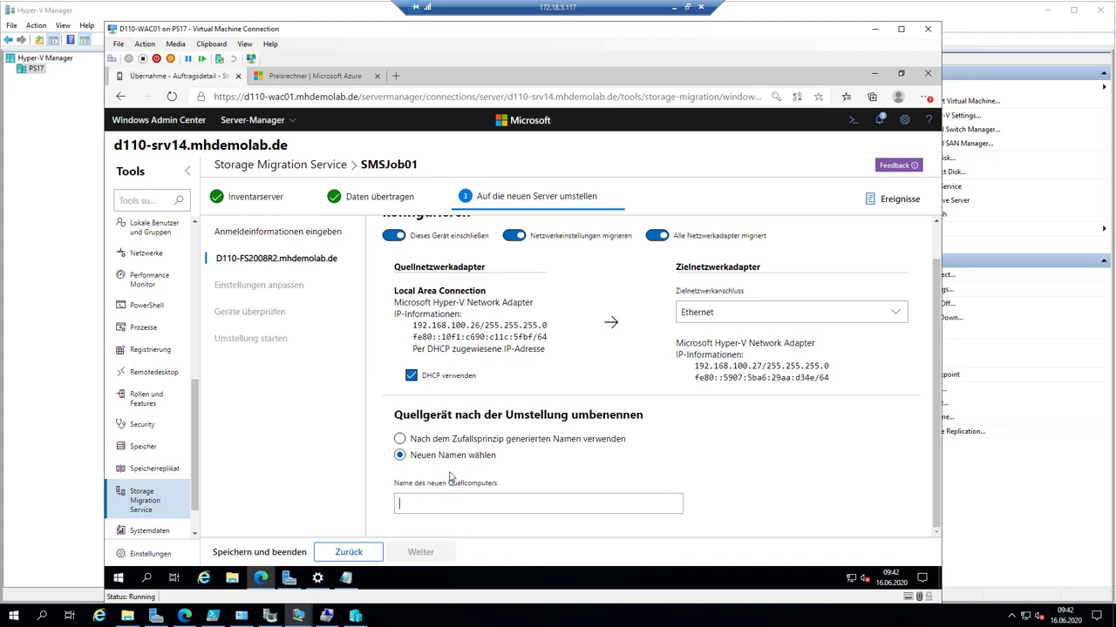
pyautogui.write('D110-')
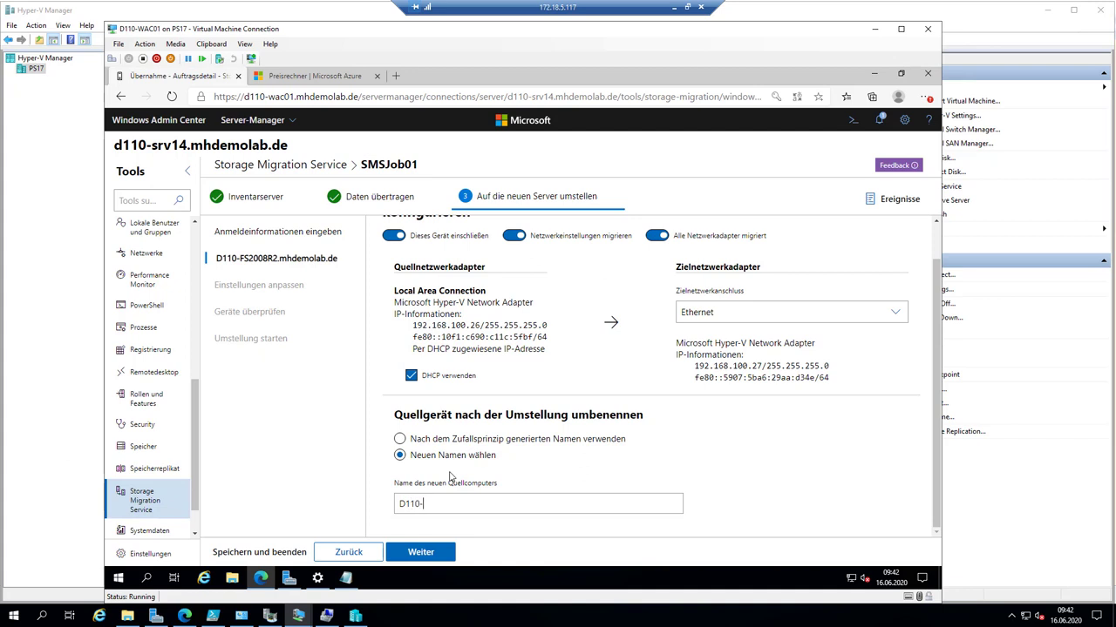
pyautogui.write('FS01')
pyautogui.press('BackSpace')
pyautogui.press('BackSpace')
pyautogui.press('BackSpace')
pyautogui.write('old')
pyautogui.click(442, 561)
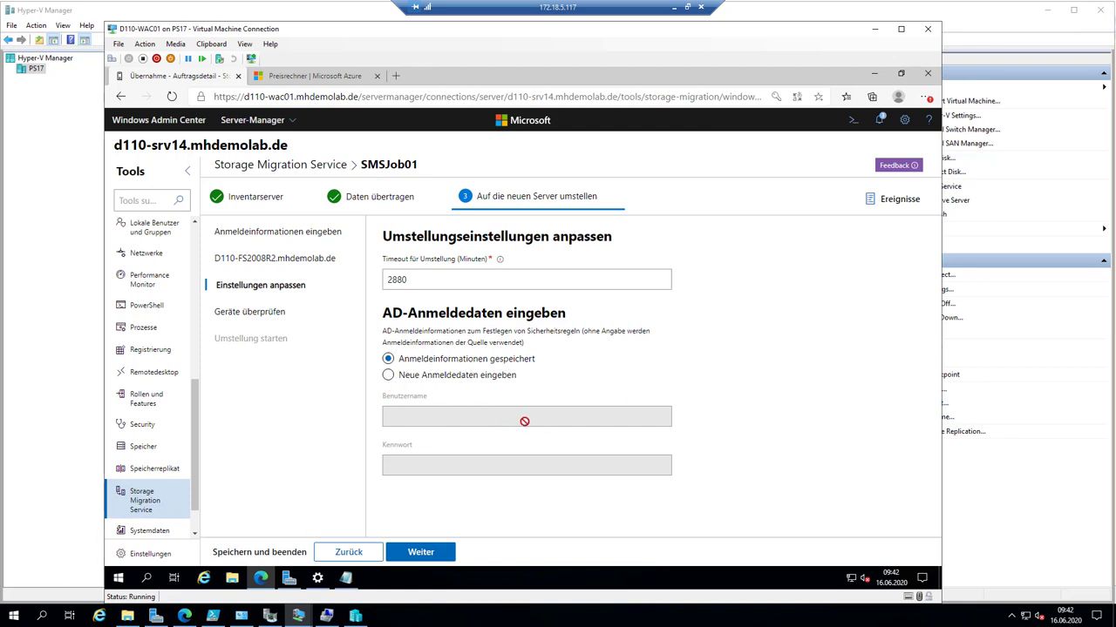
# - Supply new AD credentials with the saved administrator login and continue to device validation
pyautogui.click(387, 375)
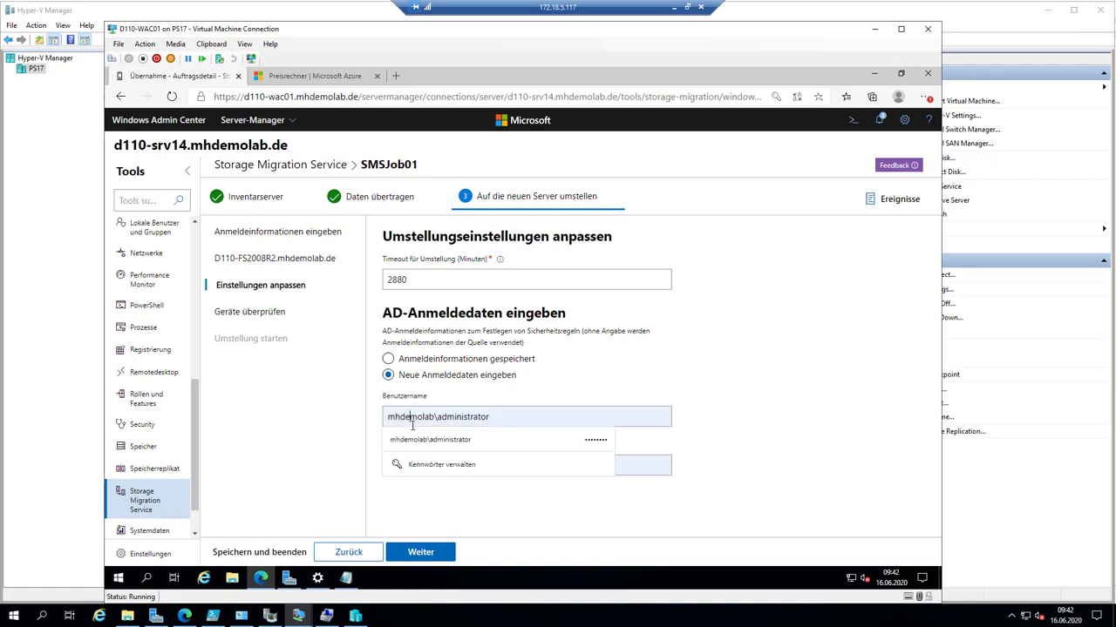
pyautogui.click(783, 453)
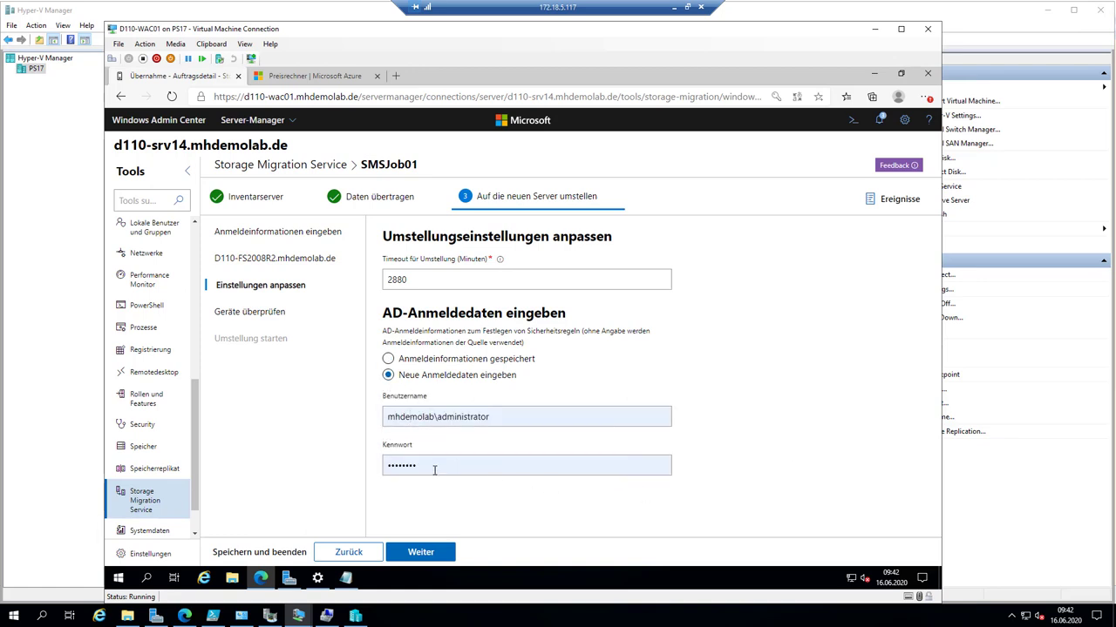
pyautogui.click(438, 553)
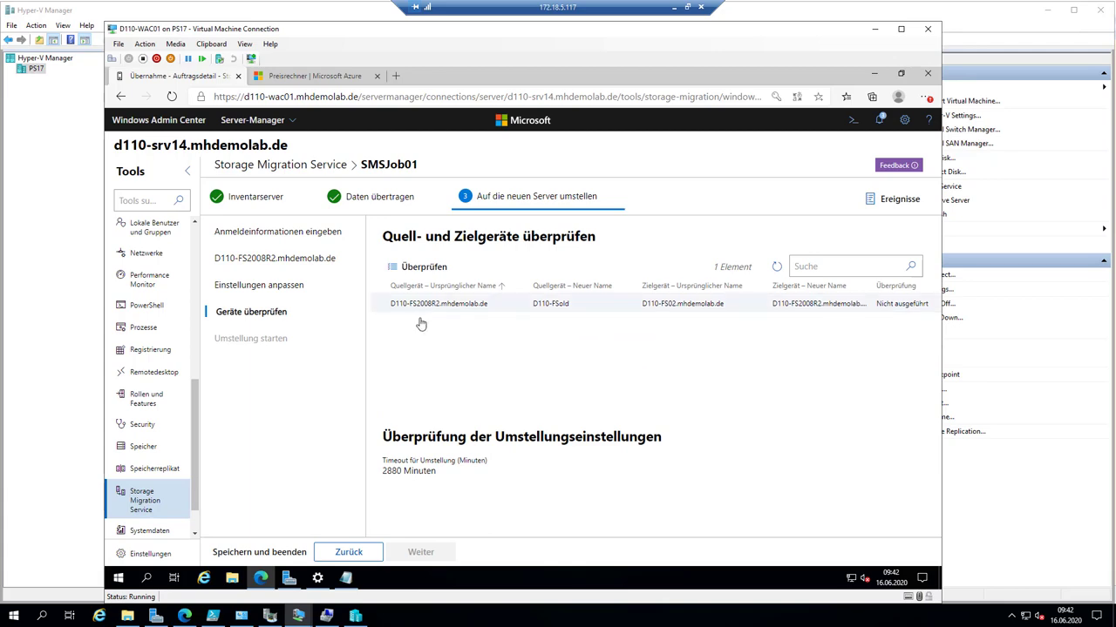
# - Validate the D110-FS2008R2 to D110-FS02 mapping and open its Erfolgreich test results
pyautogui.click(584, 620)
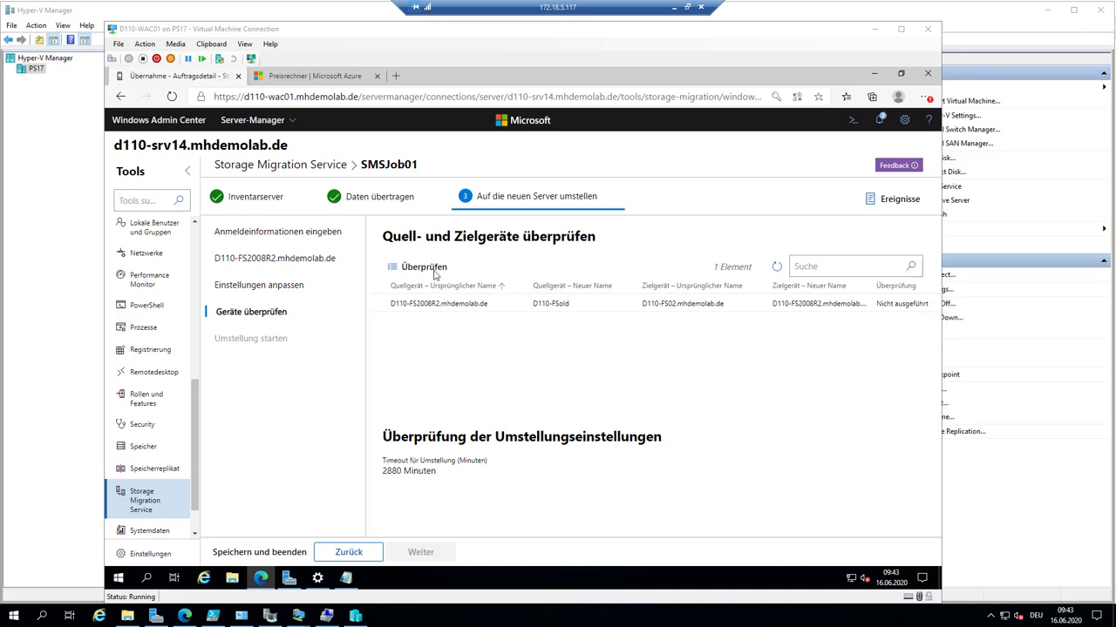
pyautogui.click(634, 309)
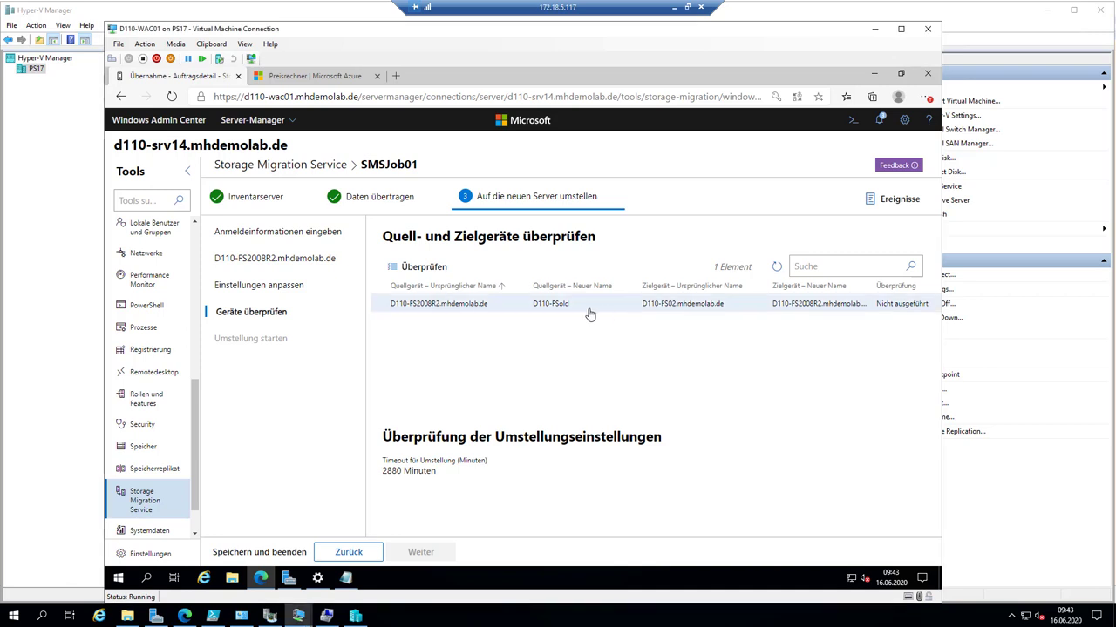
pyautogui.click(434, 270)
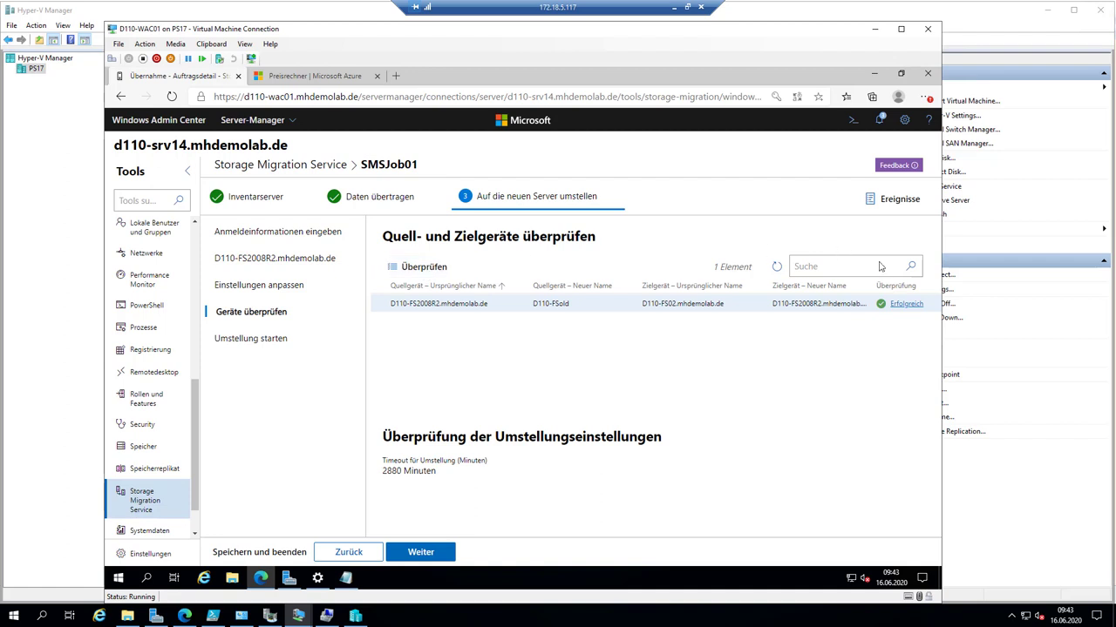
pyautogui.click(907, 304)
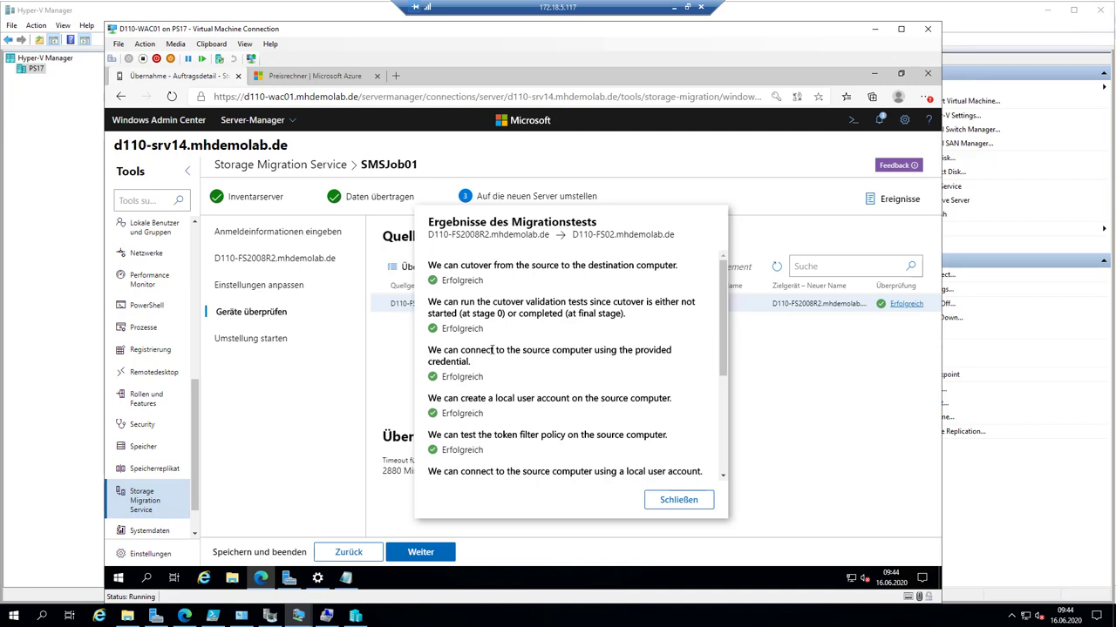
# - Check the passed source and destination connection tests, then close the results dialog
pyautogui.moveTo(461, 350); pyautogui.dragTo(598, 350)
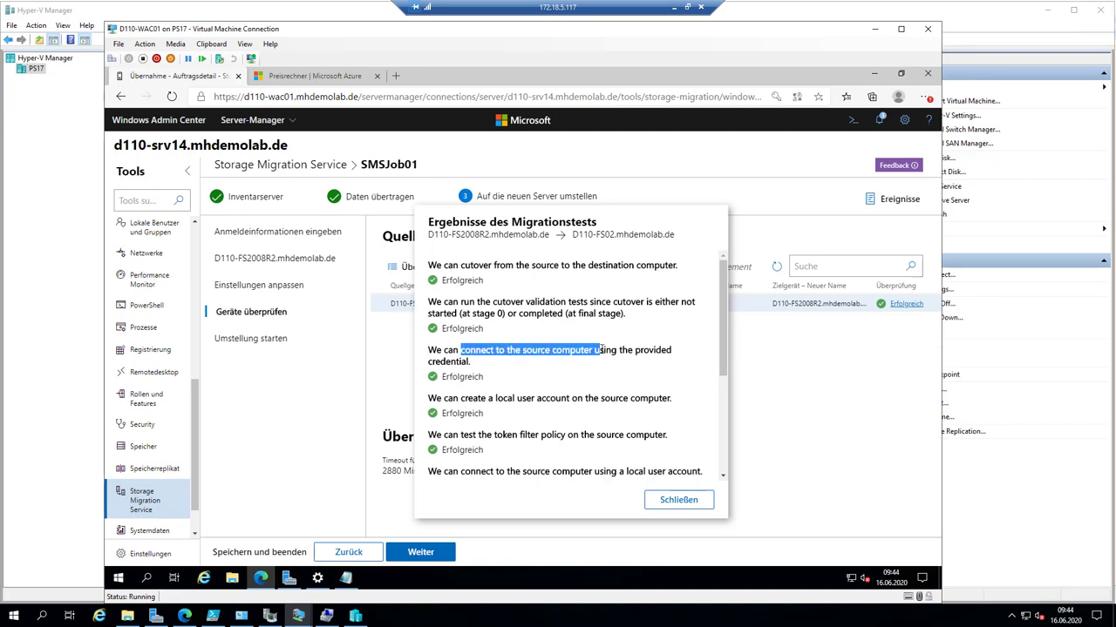
pyautogui.scroll(-2, 600, 351)
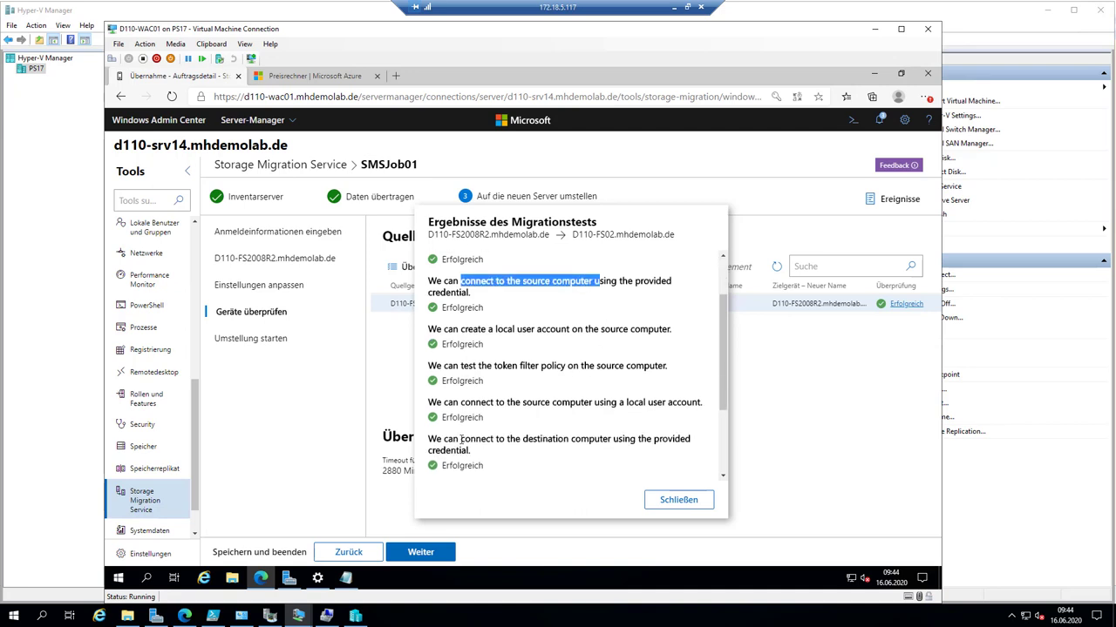
pyautogui.moveTo(461, 440); pyautogui.dragTo(600, 440)
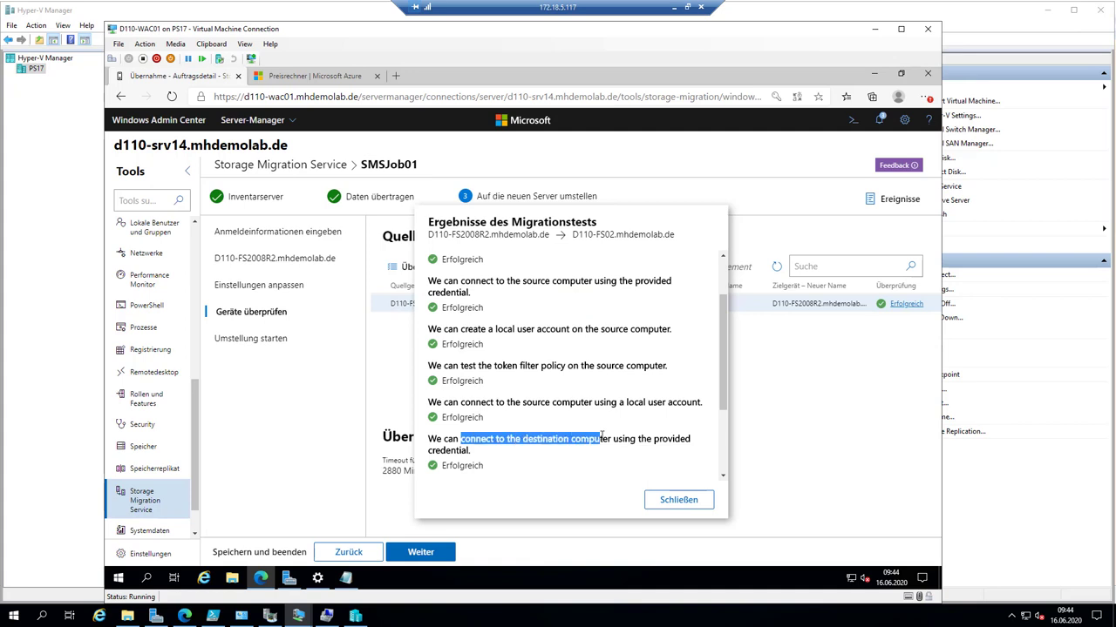
pyautogui.click(678, 500)
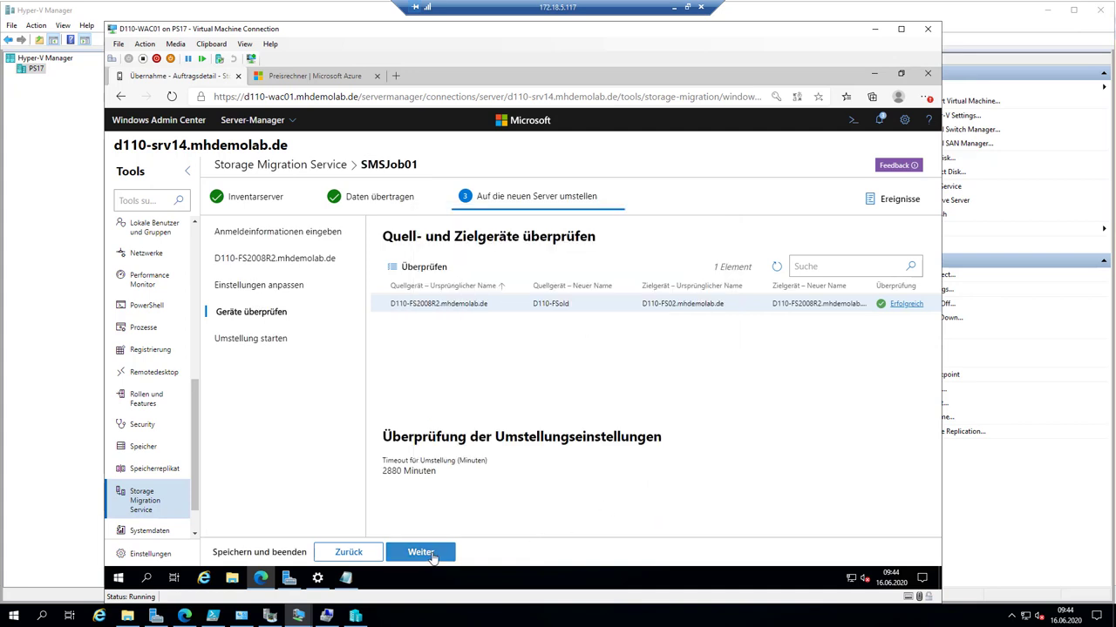
# - Start the SMSJob01 cutover to D110-FS02 and widen the source and target device columns
pyautogui.click(421, 552)
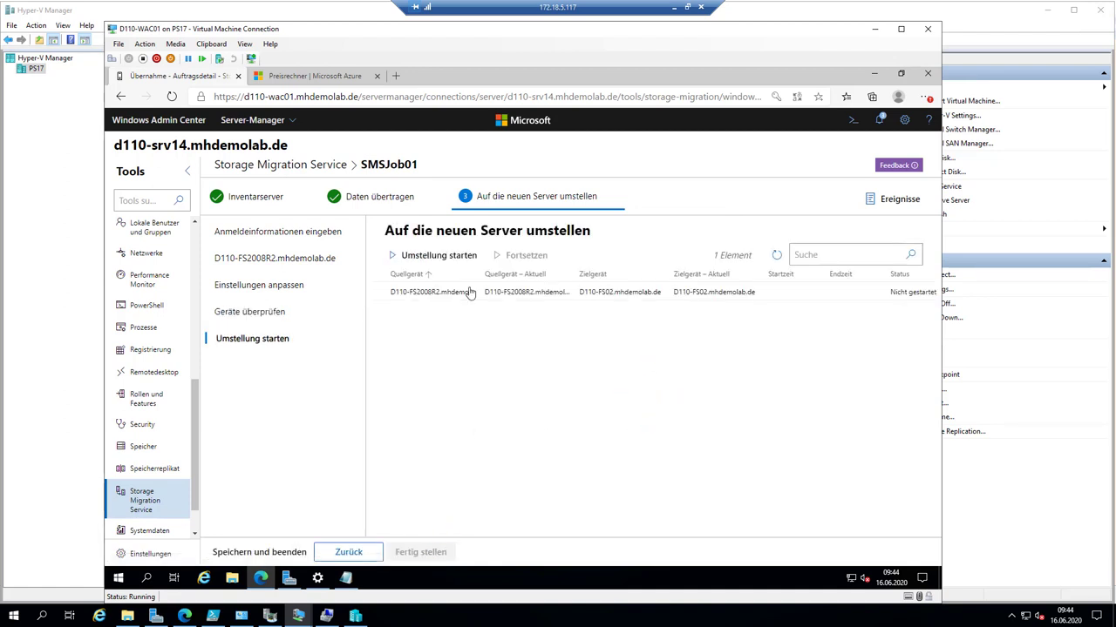
pyautogui.click(453, 254)
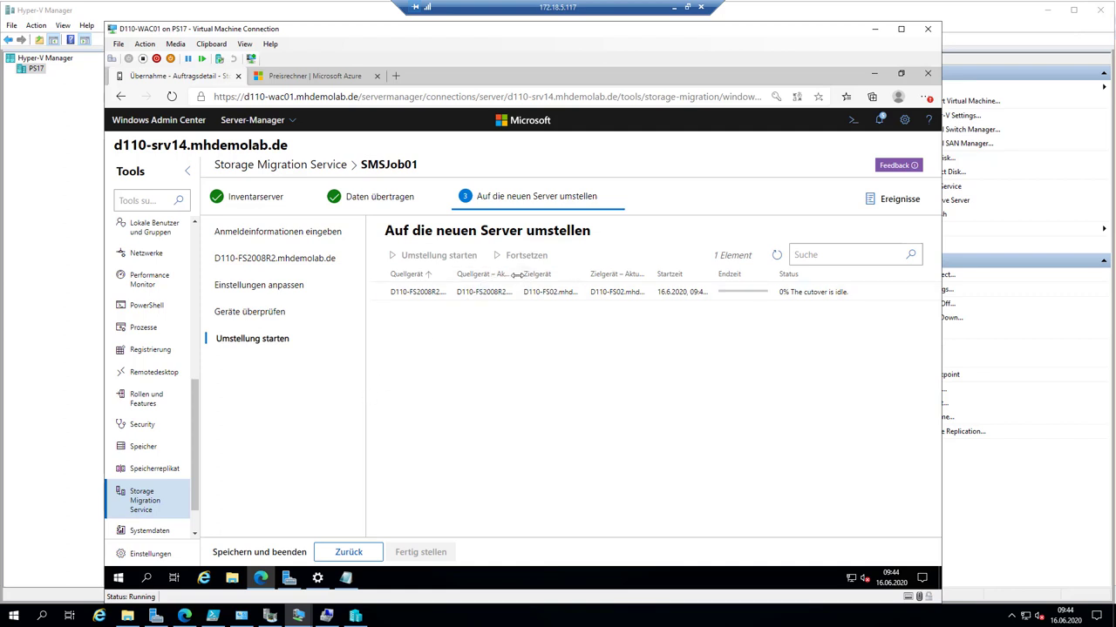
pyautogui.moveTo(517, 277); pyautogui.dragTo(558, 278)
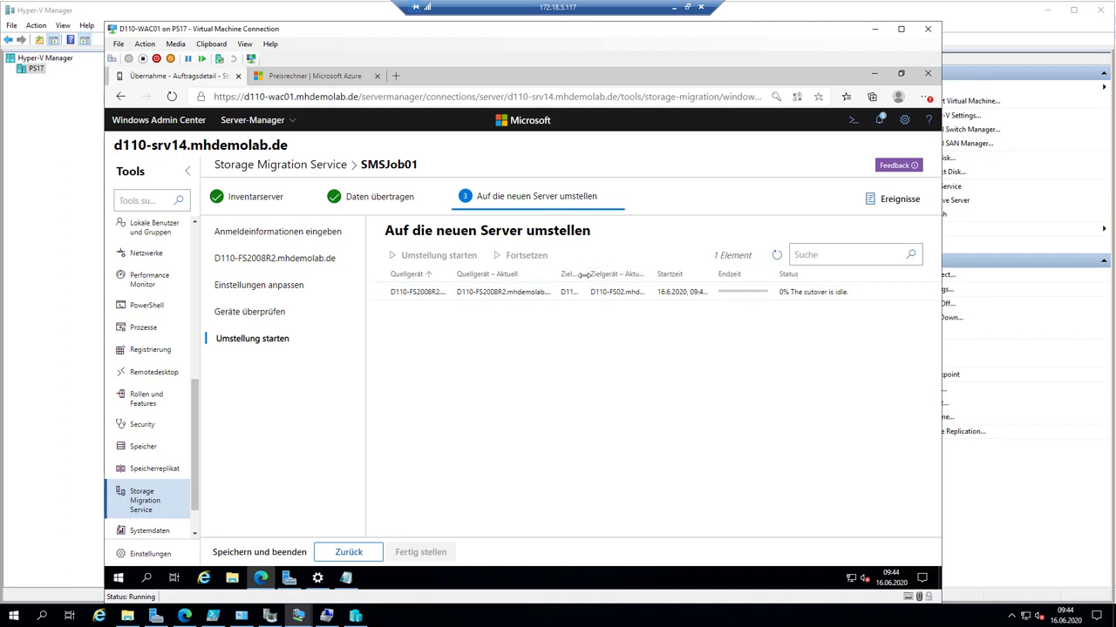
pyautogui.moveTo(585, 277); pyautogui.dragTo(647, 276)
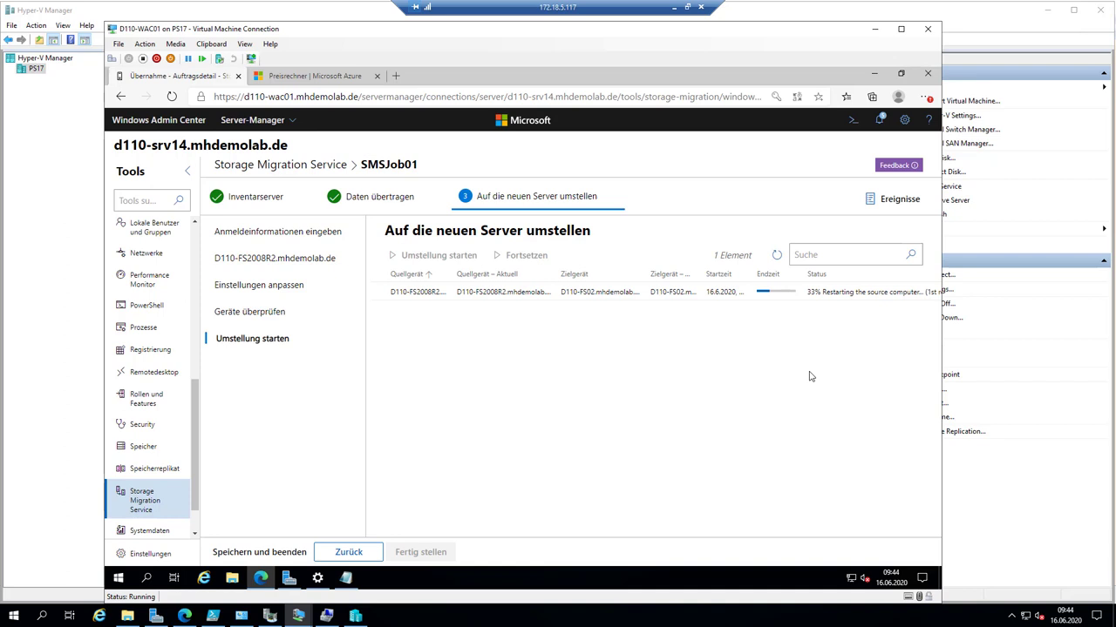
pyautogui.moveTo(318, 578)
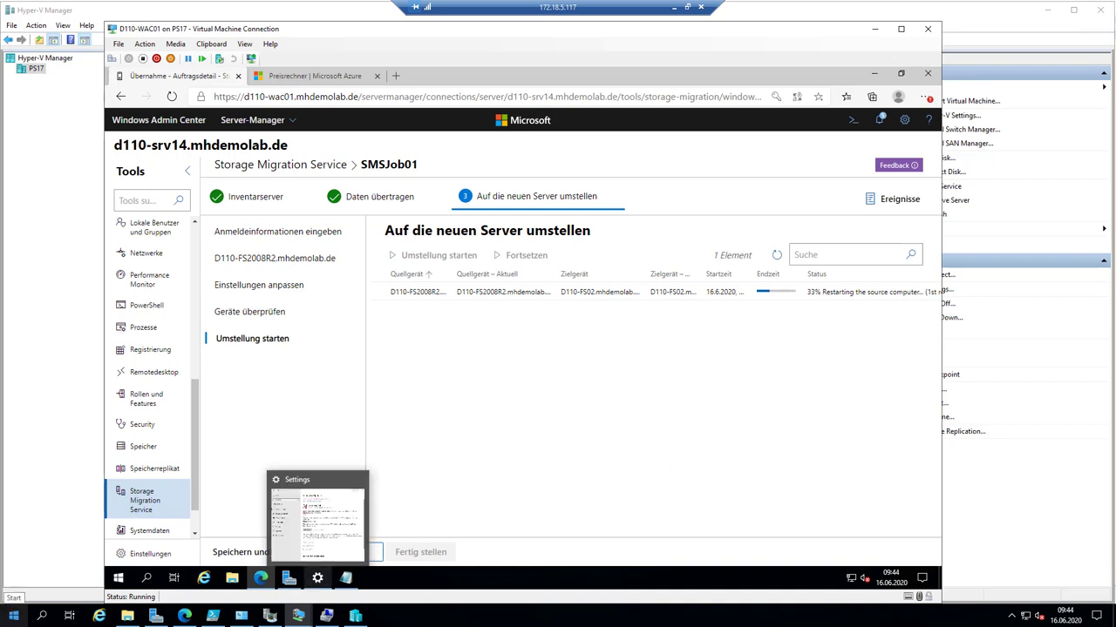